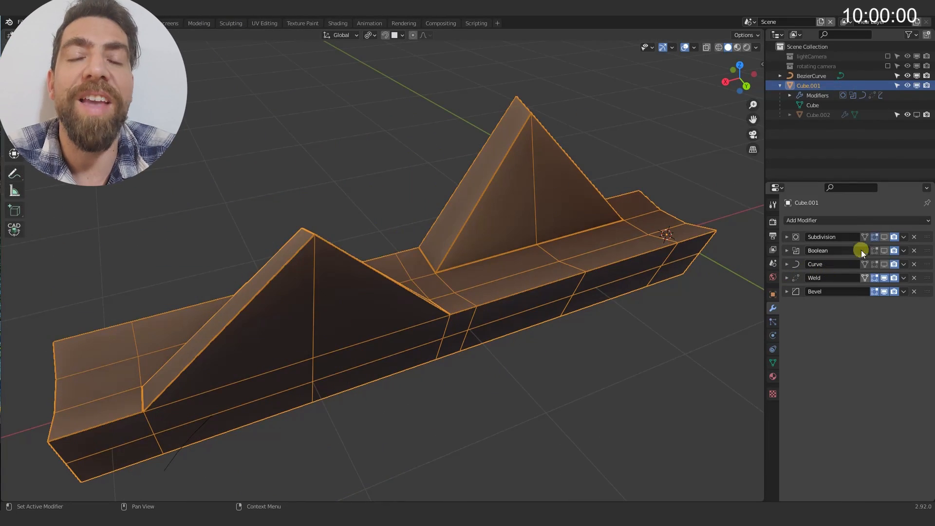
# Show the Subdivision, Boolean and Curve modifiers of Cube.001 in the viewport
pyautogui.click(883, 237)
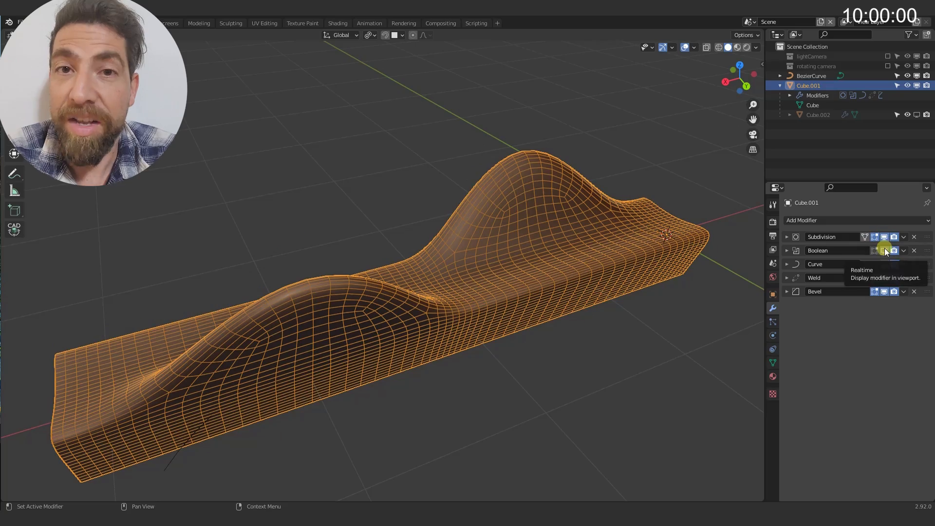
pyautogui.click(884, 250)
pyautogui.click(884, 264)
# Scale the selected vertices at the tall rear peak of the bench mesh and return to Object Mode
pyautogui.press('Tab')
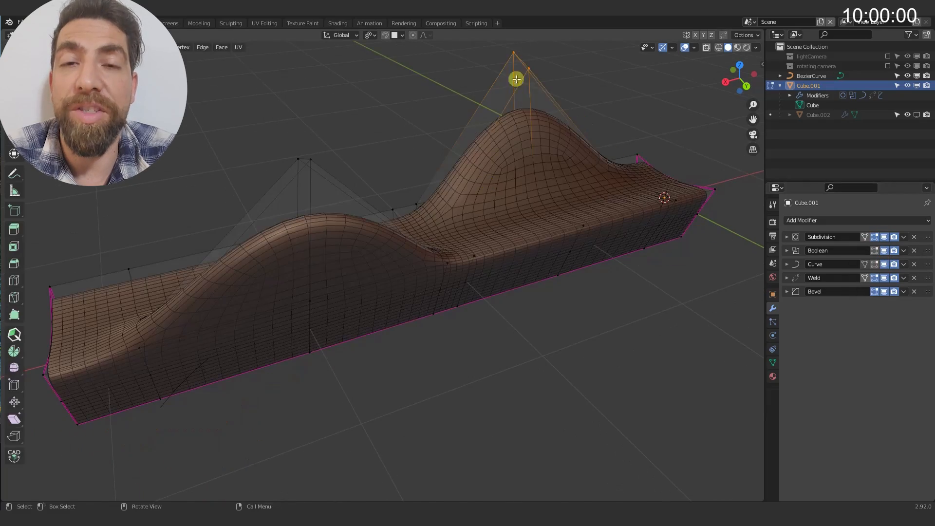
pyautogui.press('s')
pyautogui.click(415, 238)
pyautogui.moveTo(415, 238)
pyautogui.mouseDown(button='middle')
pyautogui.moveTo(498, 242)
pyautogui.moveTo(419, 228)
pyautogui.mouseUp(button='middle')
pyautogui.press('Tab')
pyautogui.scroll(-3, 418, 229)
# Move the front end control point of BezierCurve in Edit Mode to bend the slatted bench
pyautogui.keyDown('ctrl'); pyautogui.click(811, 76); pyautogui.keyUp('ctrl')
pyautogui.press('Tab')
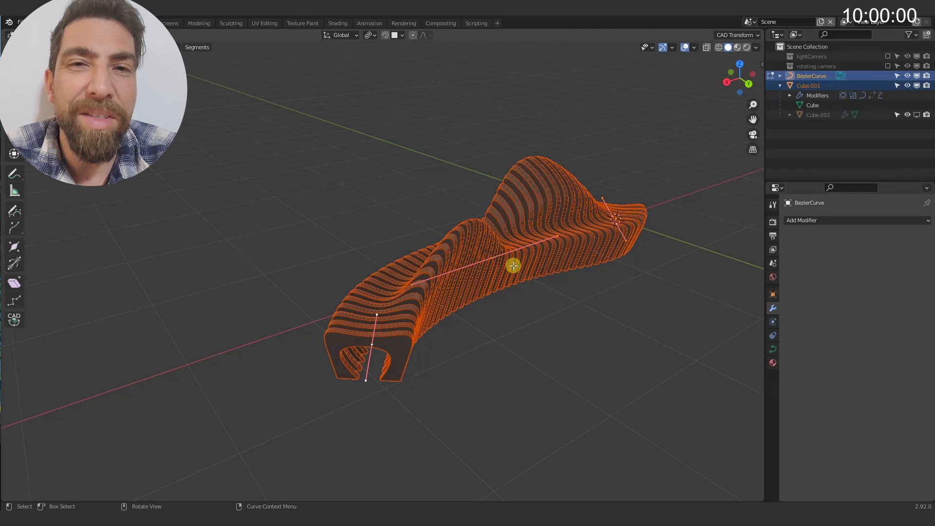
pyautogui.moveTo(371, 344); pyautogui.dragTo(546, 390)
pyautogui.press('Tab')
# Move a vertex at the tall rear peak of the Cube.001 bench mesh to reshape the backrest
pyautogui.click(553, 184)
pyautogui.press('Tab')
pyautogui.moveTo(553, 184); pyautogui.dragTo(510, 244, button='middle')
pyautogui.click(359, 99)
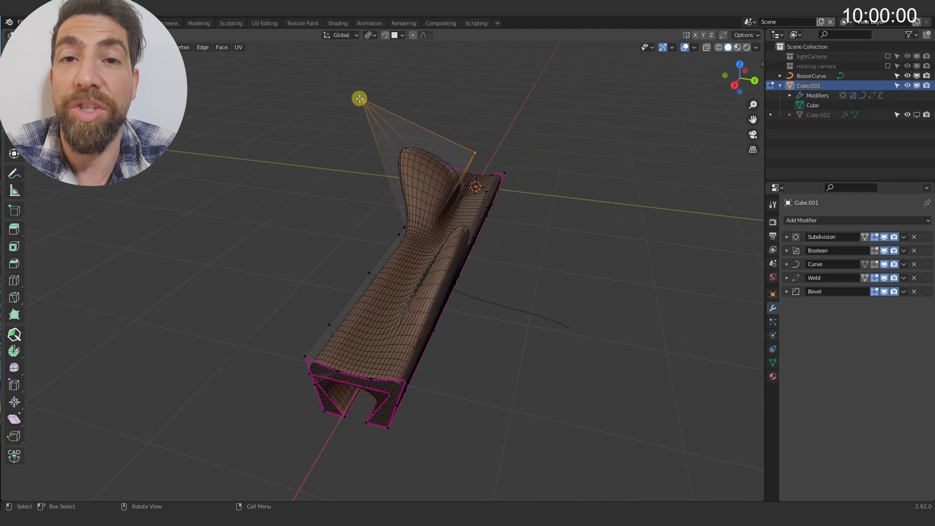
pyautogui.press('g')
pyautogui.click(413, 180)
pyautogui.moveTo(414, 180); pyautogui.dragTo(474, 202, button='middle')
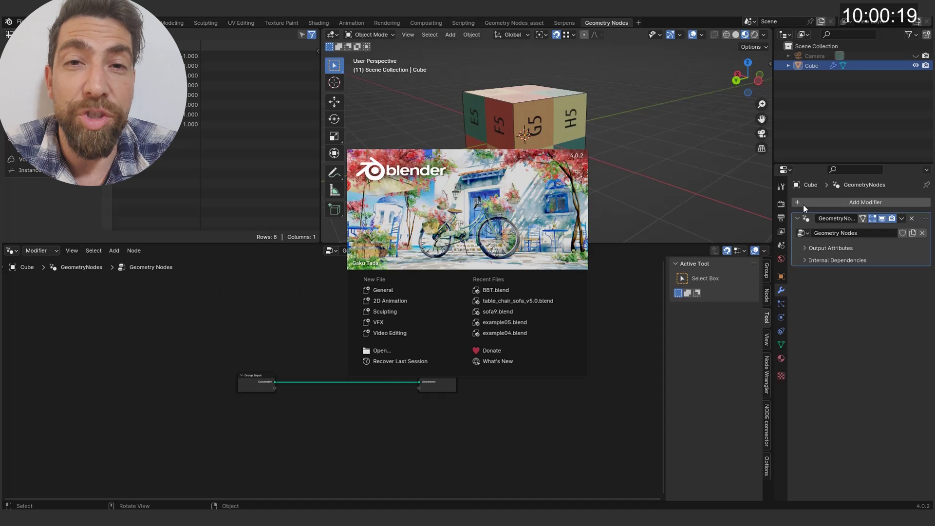
# Dismiss the splash screen and remove the GeometryNodes modifier from the cube
pyautogui.click(863, 199)
pyautogui.click(911, 218)
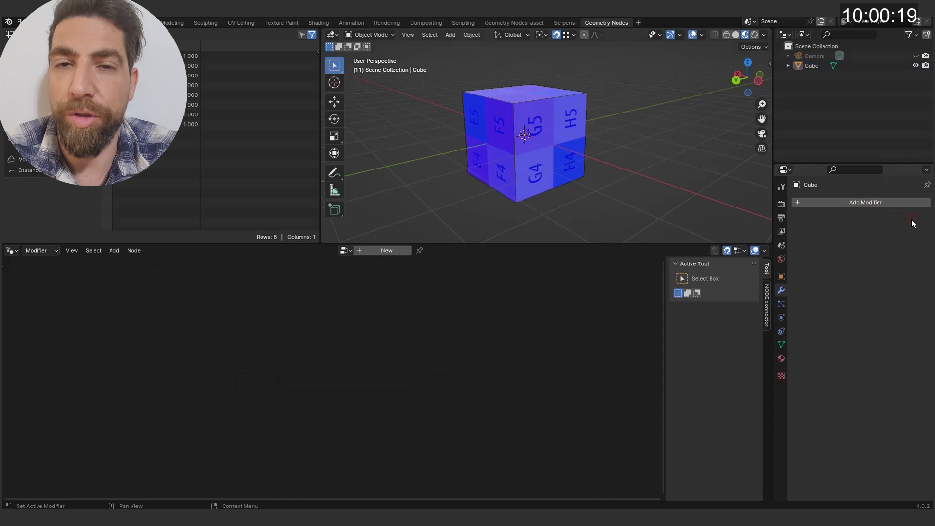
# Look through the modifier categories and add the Braid Hair Curves modifier to the cube
pyautogui.click(866, 201)
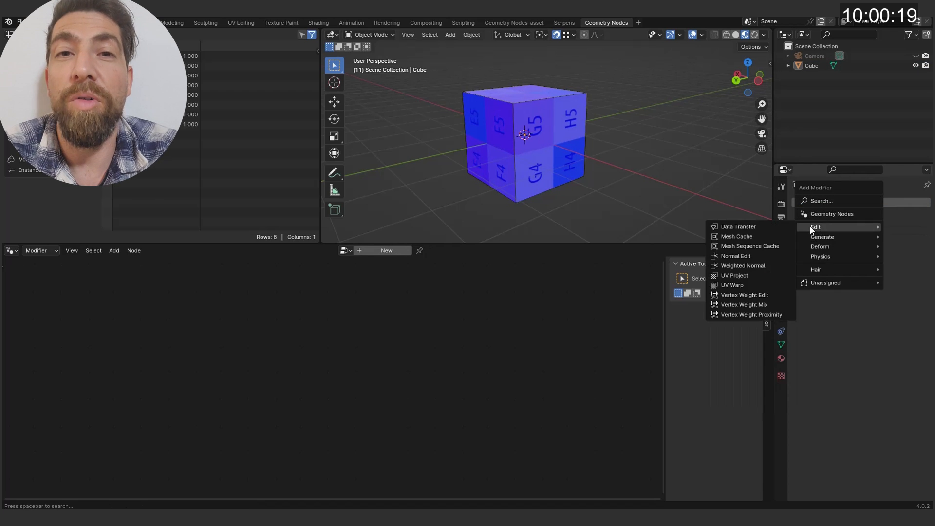
pyautogui.moveTo(812, 236)
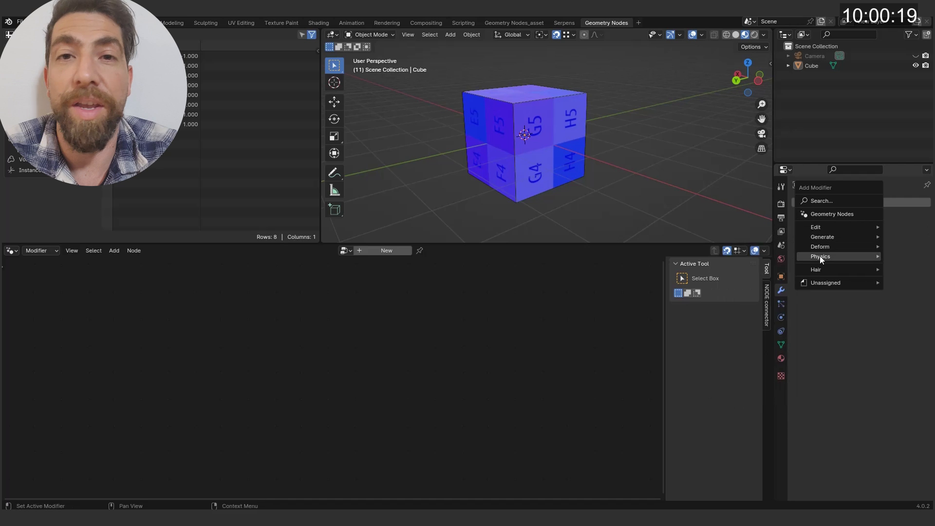
pyautogui.moveTo(819, 258)
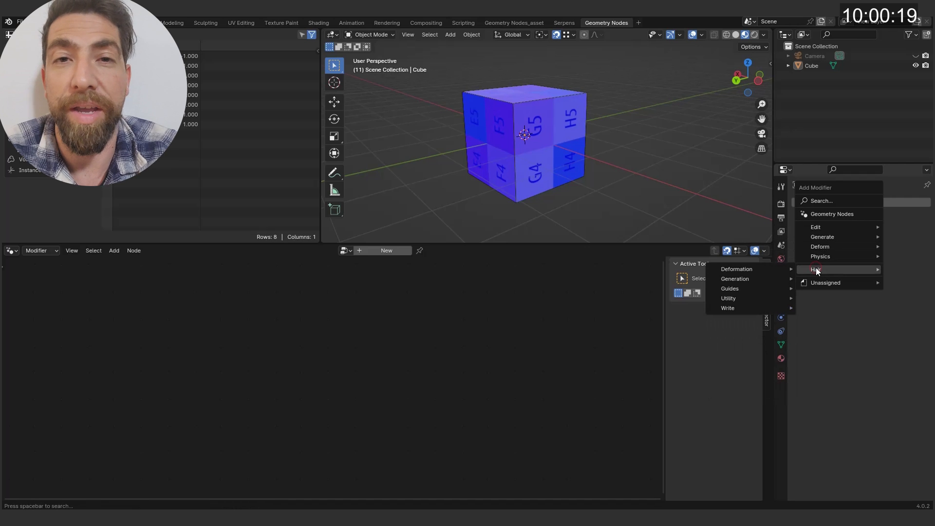
pyautogui.moveTo(743, 271)
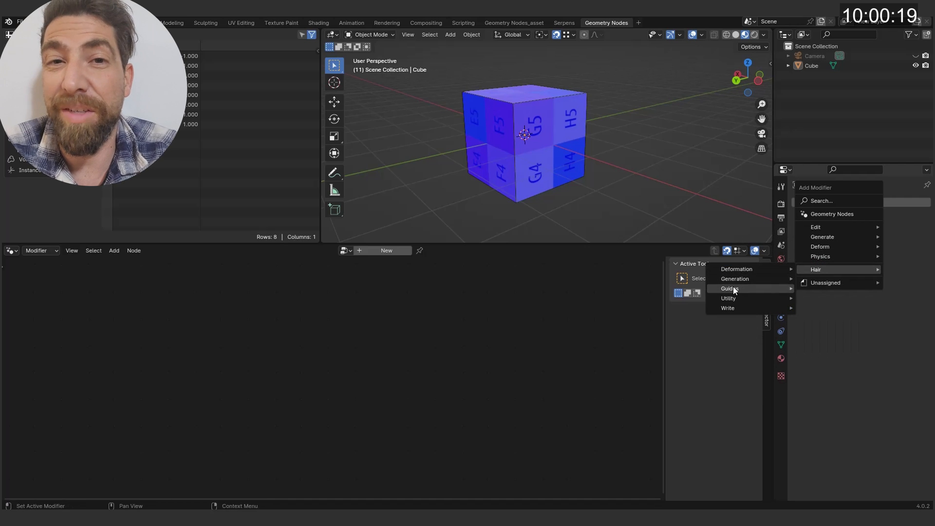
pyautogui.moveTo(732, 287)
pyautogui.click(821, 289)
pyautogui.scroll(-3, 442, 375)
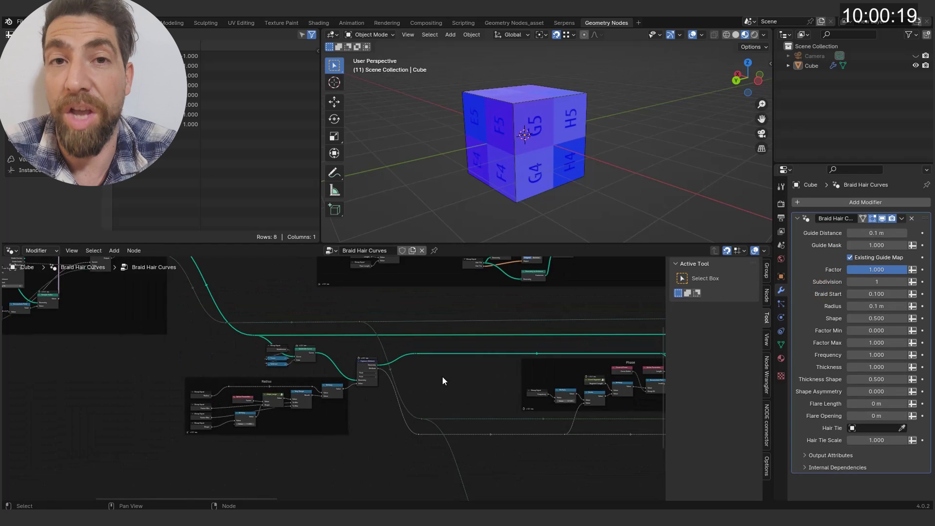
pyautogui.moveTo(374, 336); pyautogui.dragTo(323, 377, button='middle')
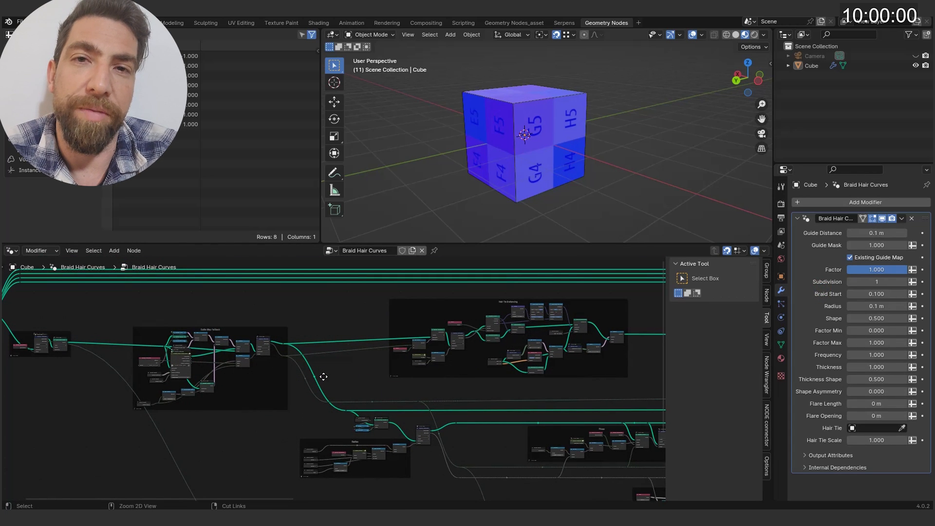
# Add a Geometry Nodes modifier to the plane and assign the Parametric Sofa v3.0 node group
pyautogui.click(848, 201)
pyautogui.click(753, 234)
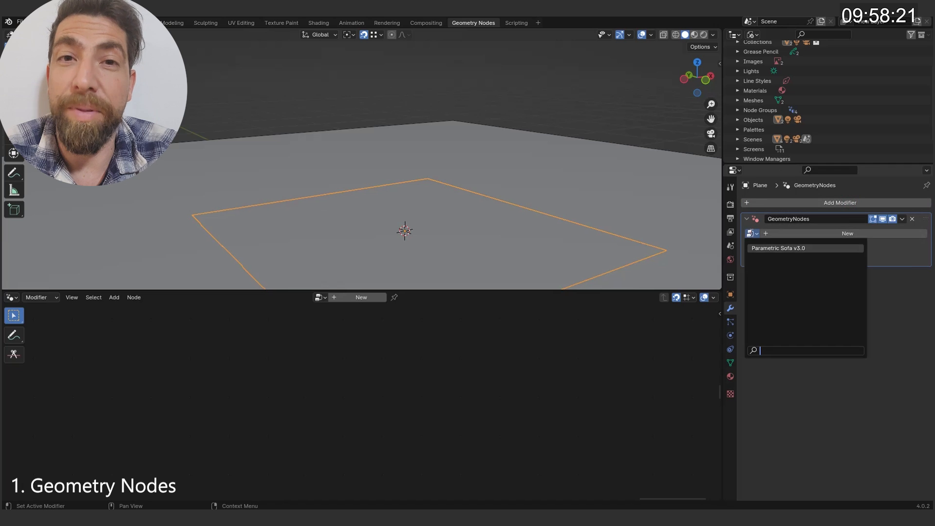
pyautogui.click(784, 248)
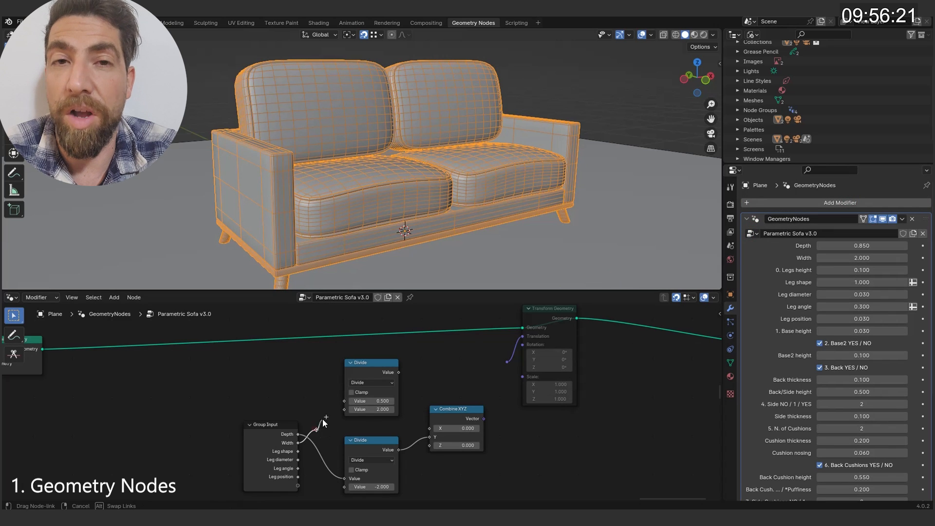
# Link the Width input through the upper Divide node to Combine XYZ's X, and its vector to the Transform Geometry translation
pyautogui.moveTo(323, 422); pyautogui.dragTo(343, 400)
pyautogui.moveTo(398, 372); pyautogui.dragTo(431, 431)
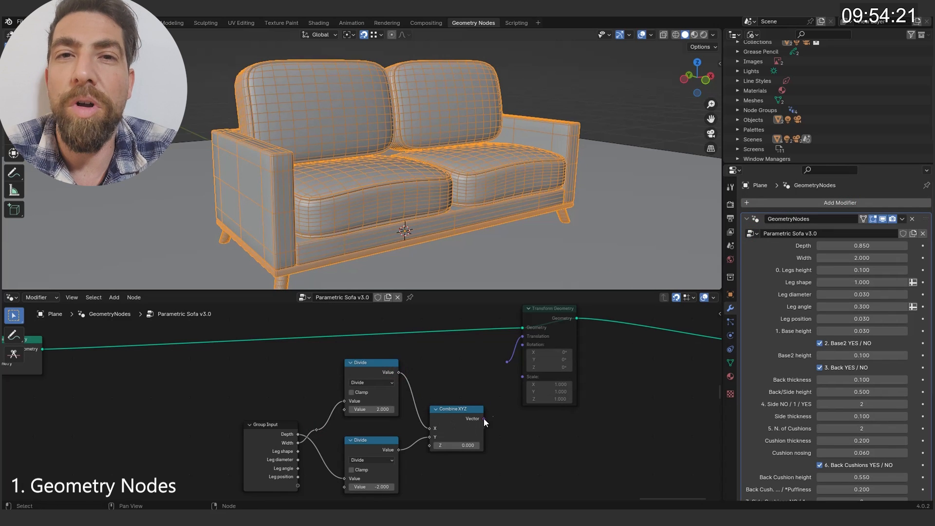
pyautogui.moveTo(483, 419); pyautogui.dragTo(505, 363)
pyautogui.scroll(-2, 505, 363)
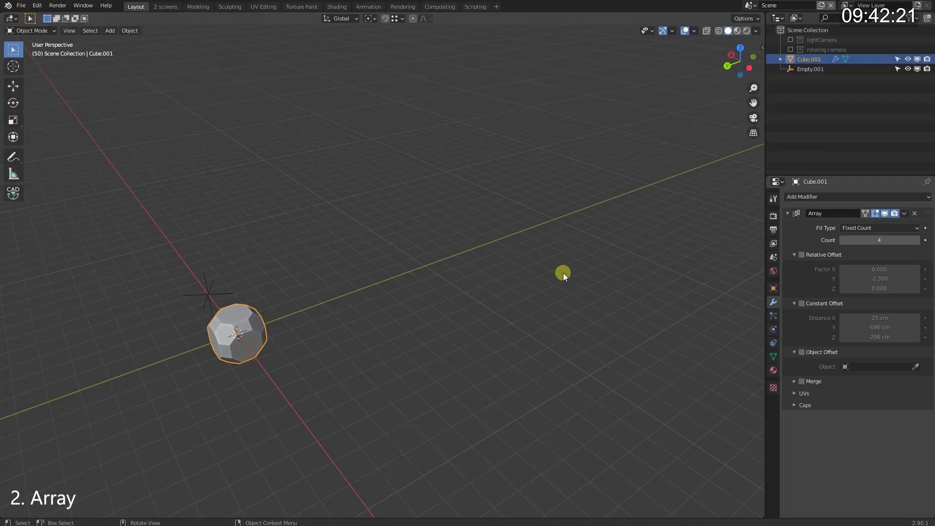
# Enable Relative Offset on the Array modifier, raise the count to 6, and switch to Constant Offset instead
pyautogui.click(801, 255)
pyautogui.click(915, 240)
pyautogui.click(915, 240)
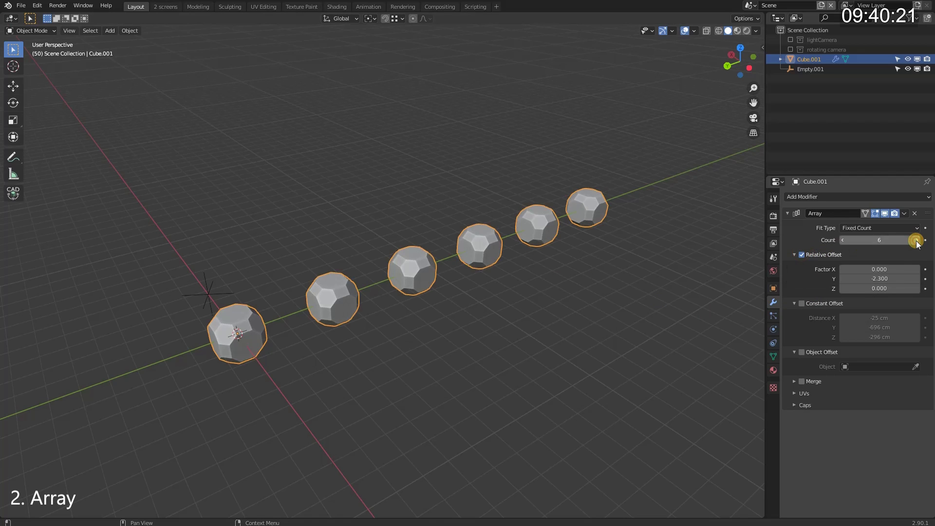
pyautogui.click(801, 255)
pyautogui.click(801, 303)
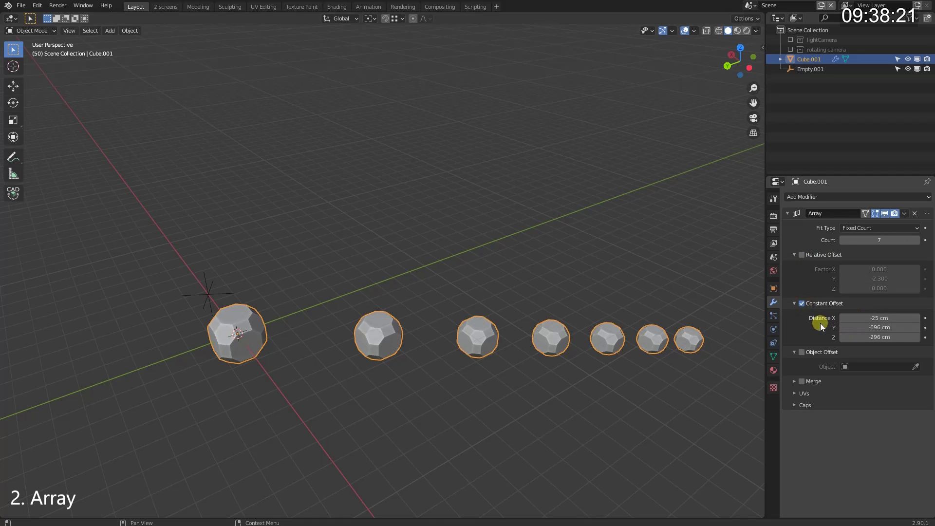
# Switch the Array to an Object Offset that uses Empty.001, and scale the empty
pyautogui.click(801, 303)
pyautogui.click(203, 281)
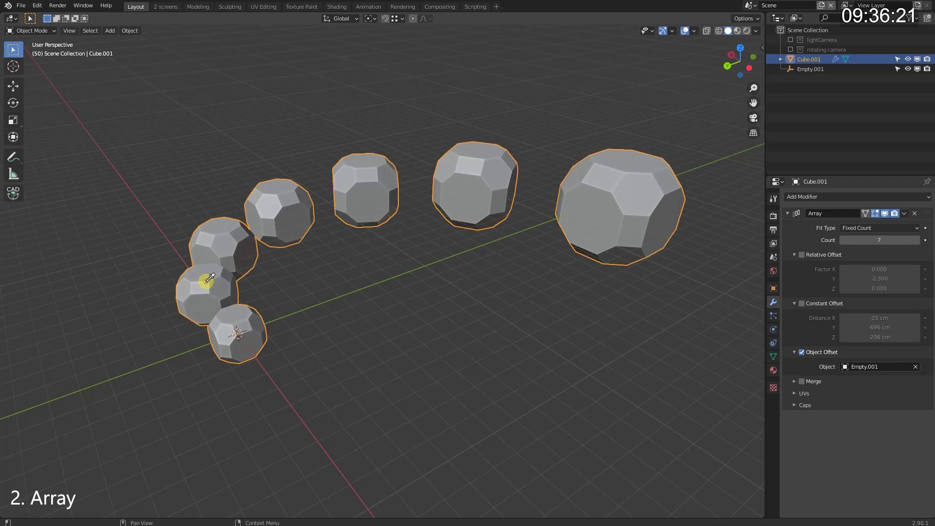
pyautogui.click(811, 68)
pyautogui.press('s')
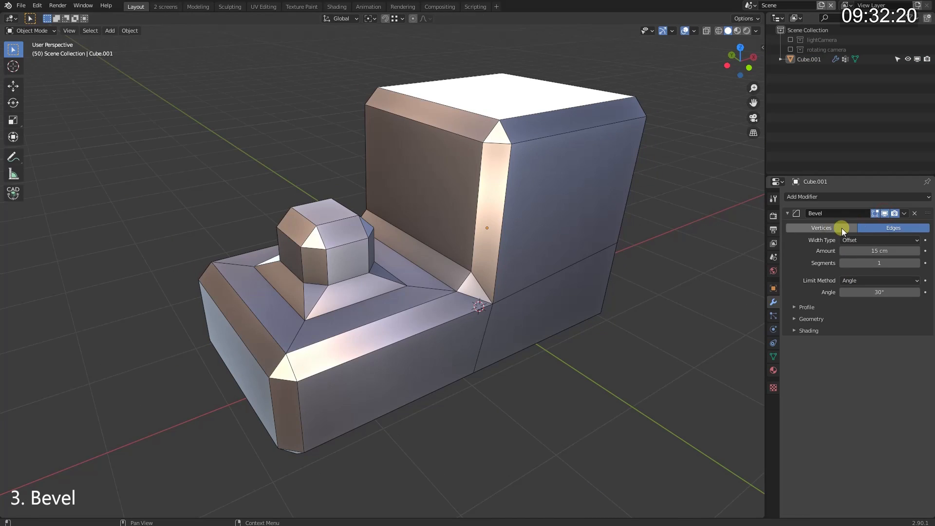
# Try the Bevel on Vertices, return it to Edges, and change its amount and limit method
pyautogui.click(830, 229)
pyautogui.click(883, 230)
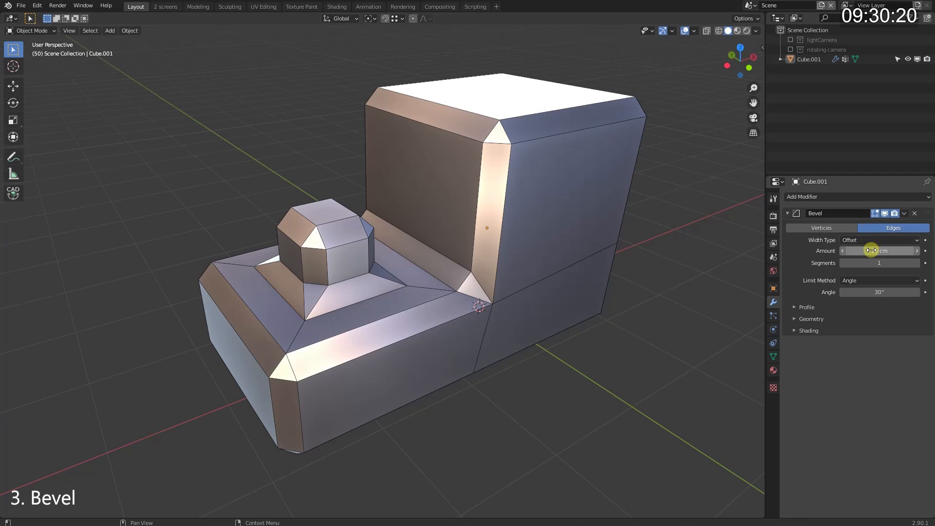
pyautogui.moveTo(872, 250); pyautogui.dragTo(914, 263)
pyautogui.click(889, 279)
pyautogui.click(869, 321)
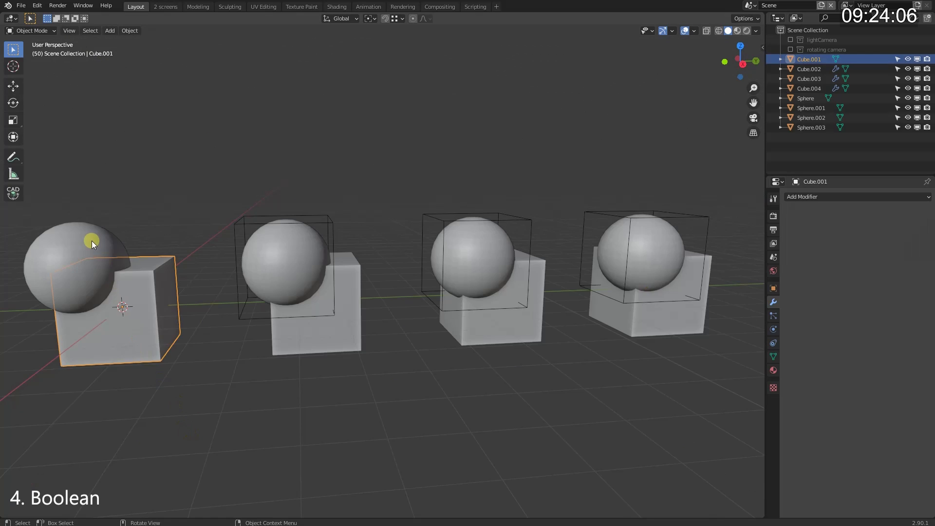
# Inspect the first sphere and cube without modifiers, and the Union Boolean on Cube.002
pyautogui.click(92, 241)
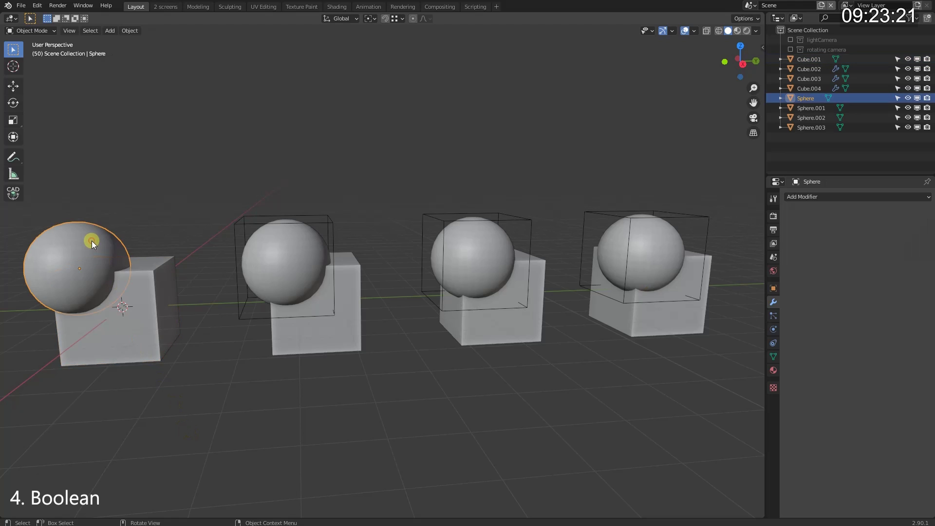
pyautogui.click(125, 306)
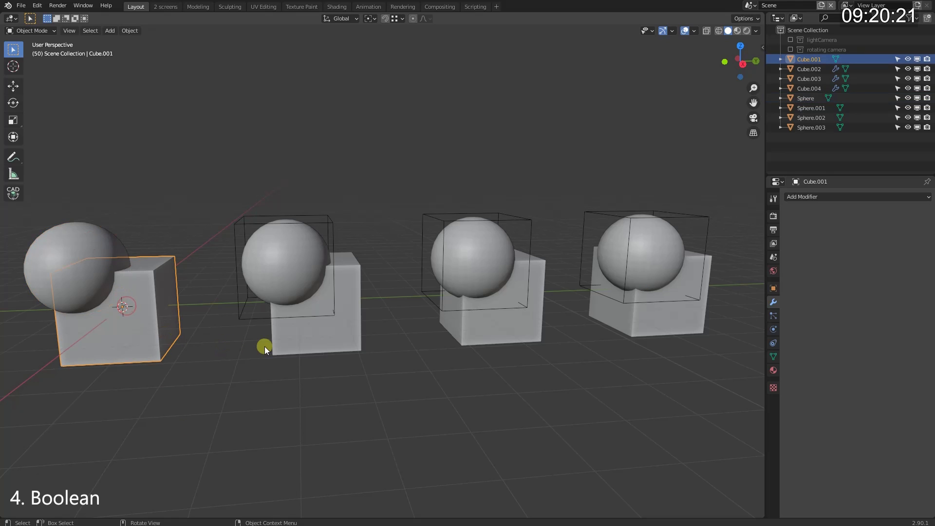
pyautogui.click(338, 331)
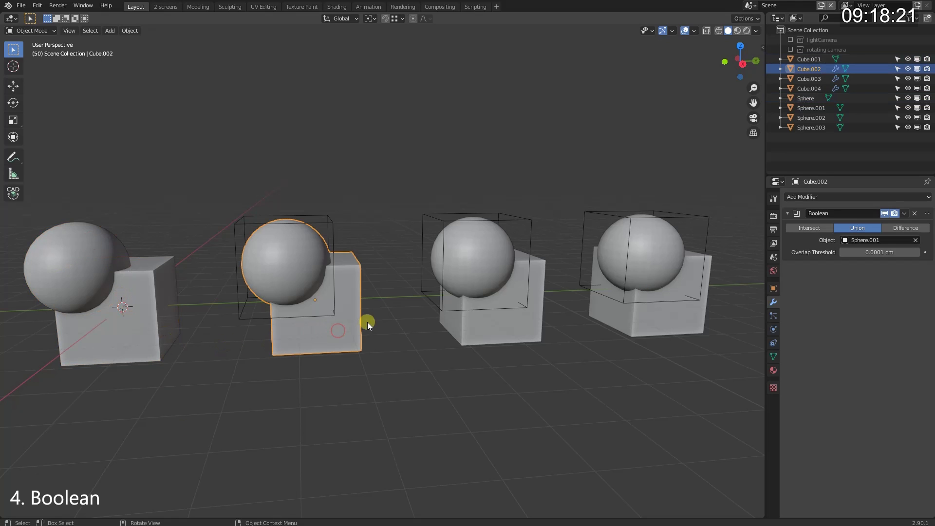
# Set the Boolean operation of Cube.003 to Intersect and that of Cube.004 to Difference
pyautogui.click(480, 324)
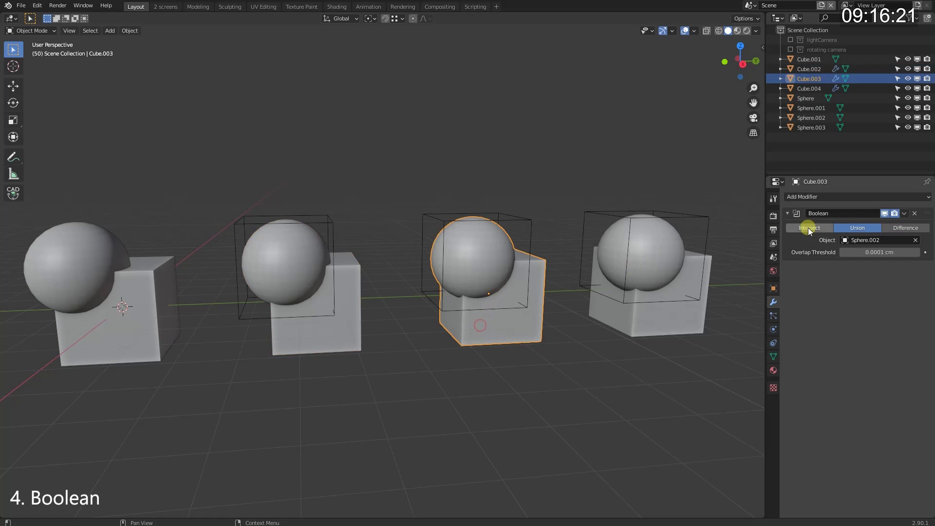
pyautogui.click(819, 229)
pyautogui.click(715, 288)
pyautogui.click(907, 229)
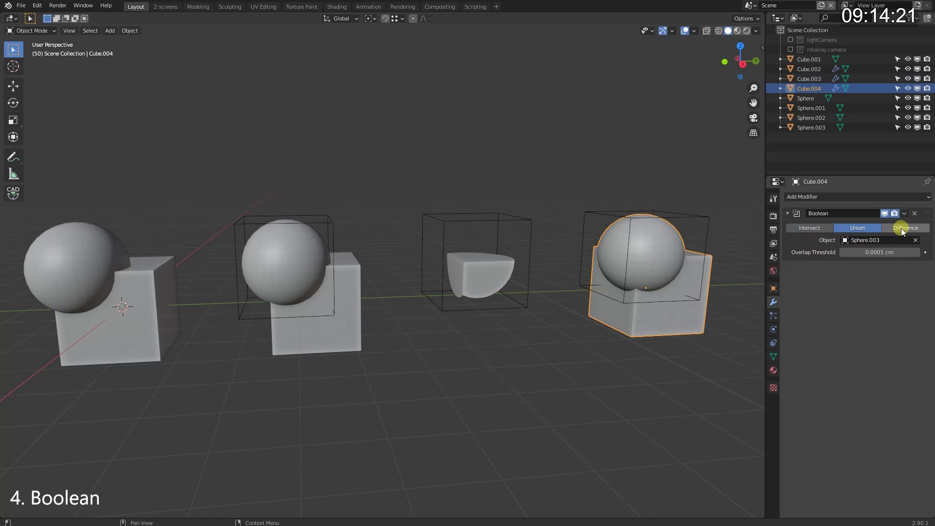
pyautogui.moveTo(633, 301); pyautogui.dragTo(667, 328, button='middle')
pyautogui.click(390, 437)
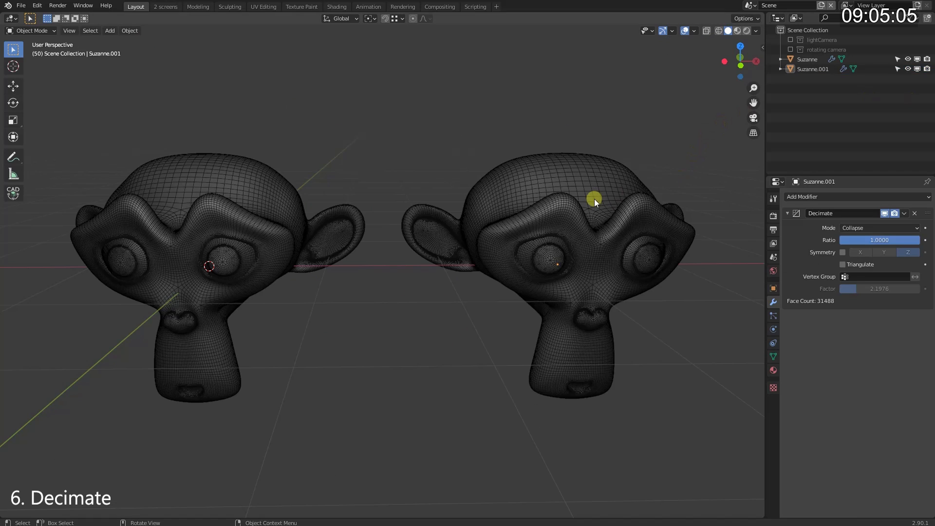
# Lower the Decimate ratio of Suzanne.001 to reduce its mesh density
pyautogui.click(594, 198)
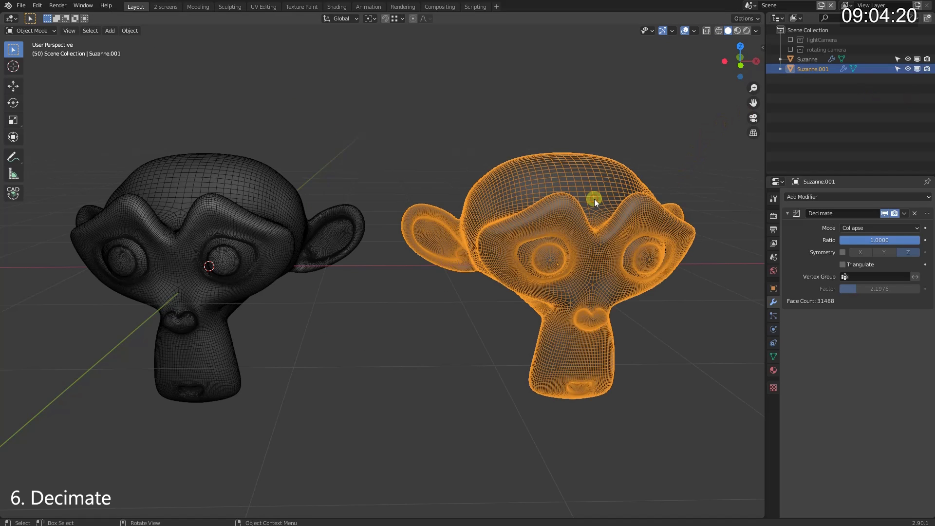
pyautogui.moveTo(907, 242); pyautogui.dragTo(833, 238)
pyautogui.click(673, 132)
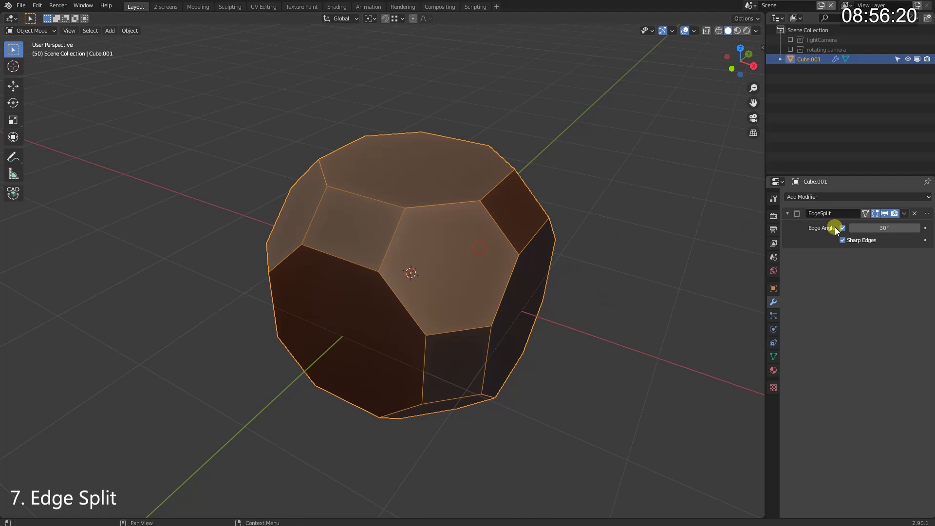
# Apply the EdgeSplit modifier to the faceted cube and enter Edit Mode
pyautogui.click(904, 213)
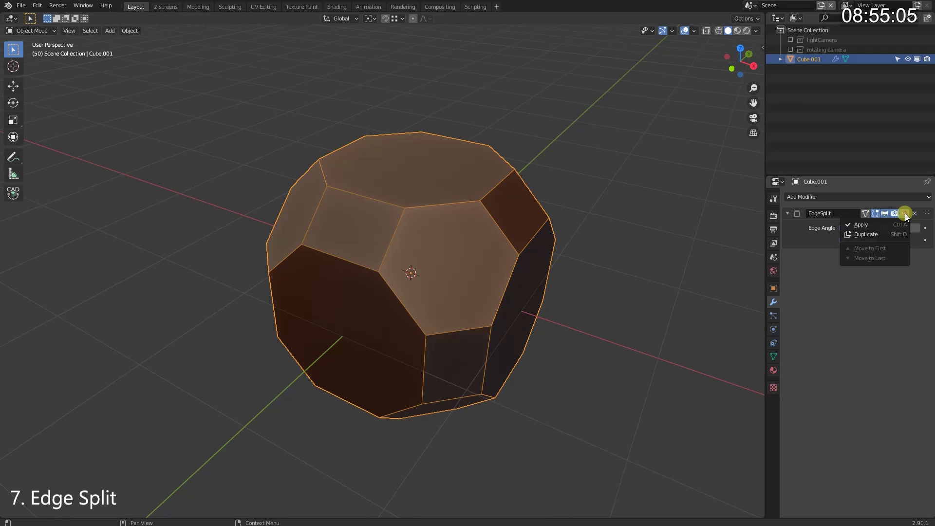
pyautogui.click(868, 223)
pyautogui.press('Tab')
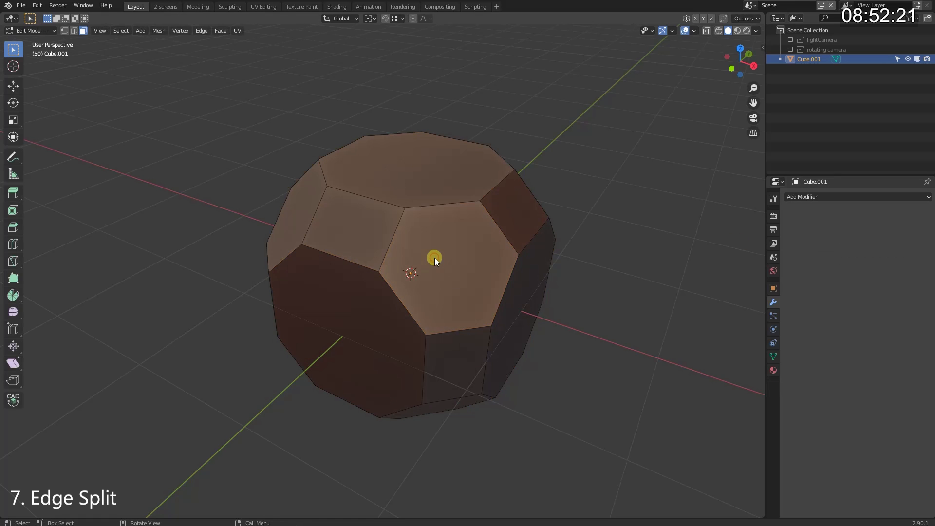
# Move the side octagonal face, a small square face and the top octagonal face away from the split cube
pyautogui.click(511, 321)
pyautogui.press('g')
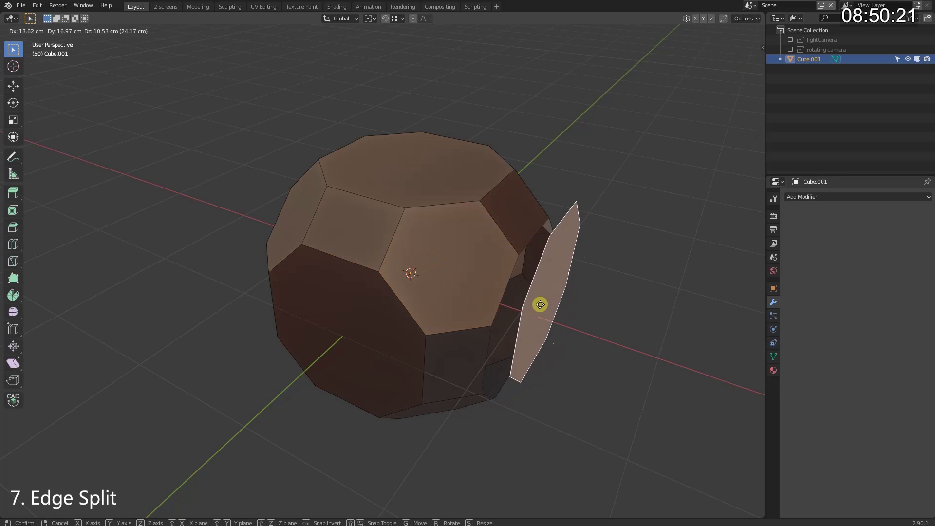
pyautogui.click(507, 309)
pyautogui.click(354, 229)
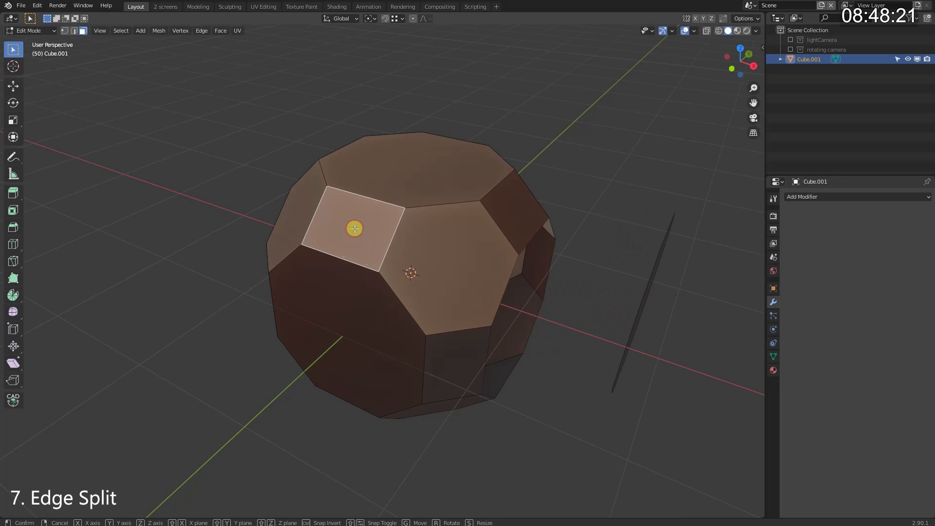
pyautogui.click(199, 151)
pyautogui.click(430, 181)
pyautogui.press('g')
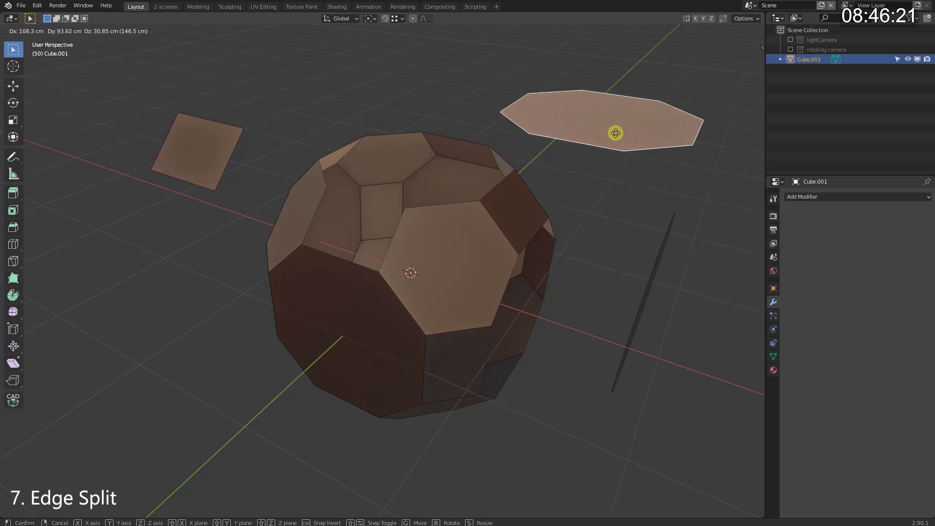
pyautogui.click(615, 133)
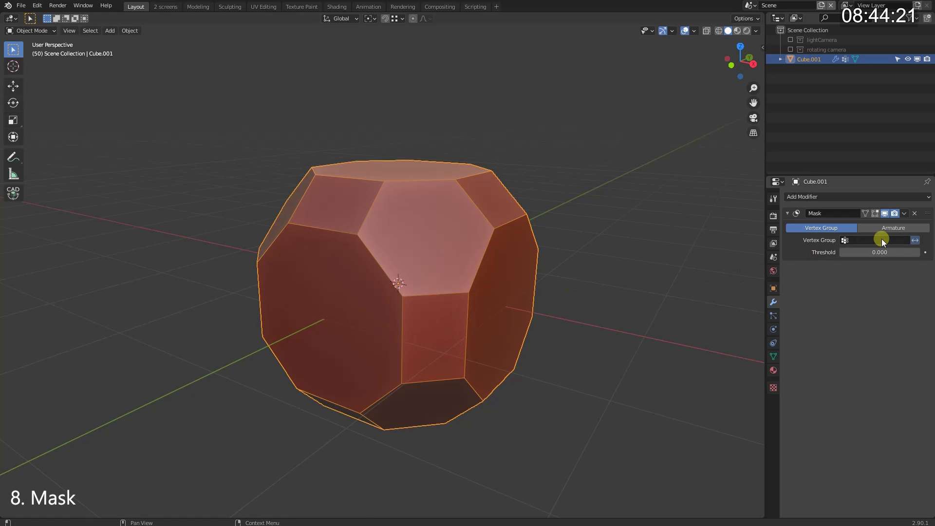
# Set the Mask modifier's vertex group to Group.001, then change it to Group.002
pyautogui.click(881, 239)
pyautogui.click(869, 252)
pyautogui.click(874, 242)
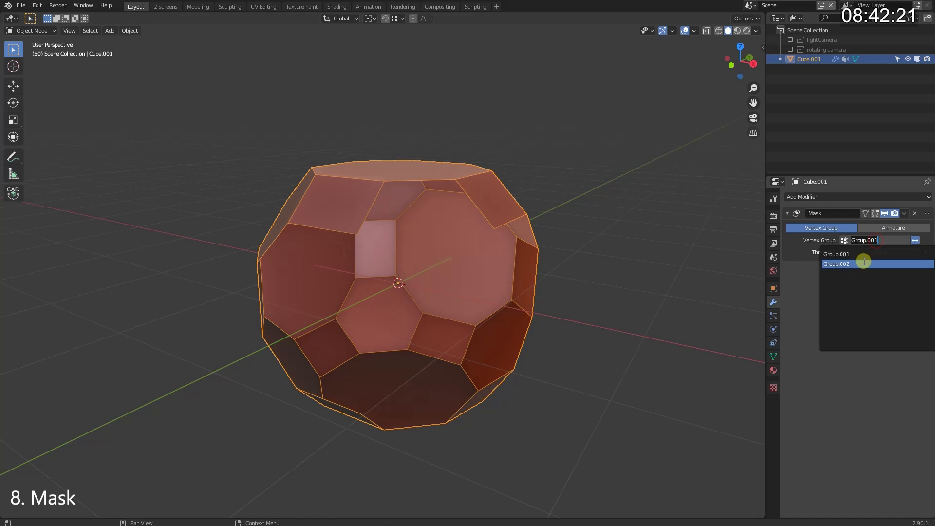
pyautogui.click(863, 263)
# Toggle the Mask modifier's viewport display to compare the masked and full cube
pyautogui.click(884, 212)
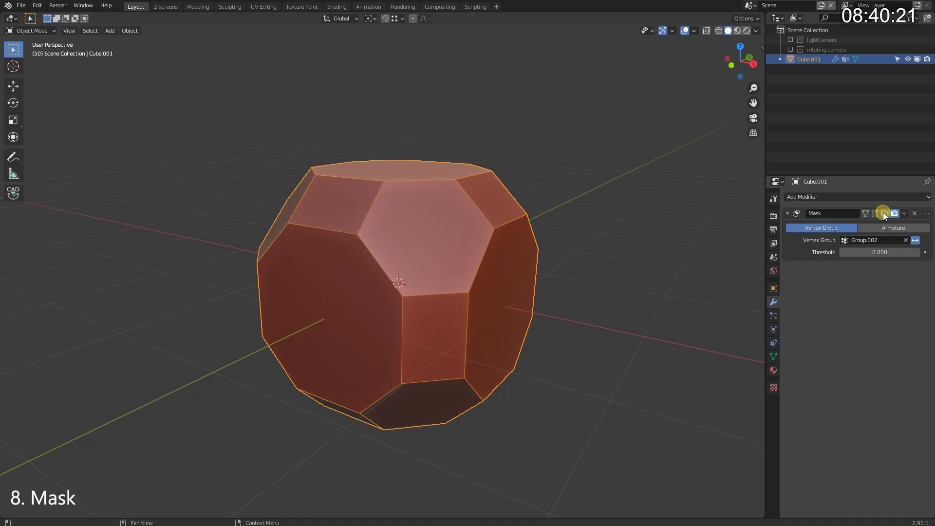
pyautogui.click(883, 213)
pyautogui.click(883, 213)
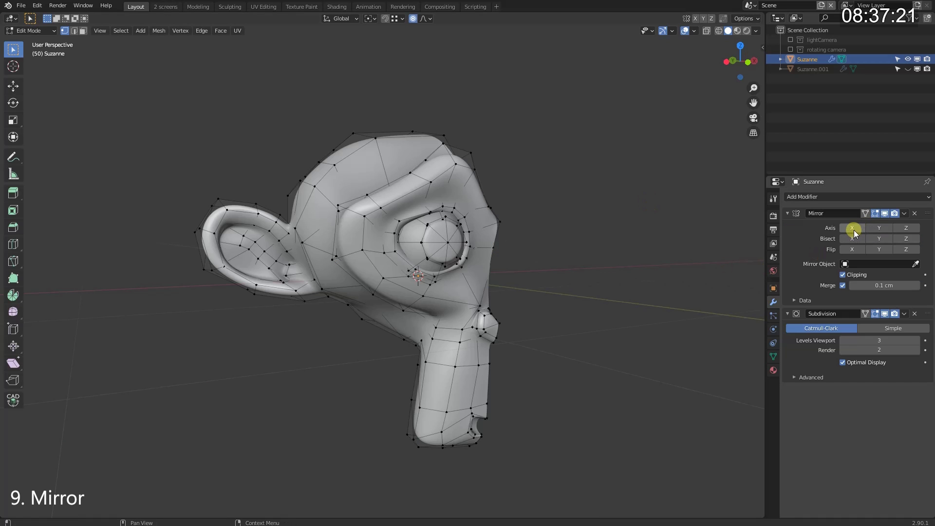
# Mirror the half Suzanne head across the X axis, then switch the Mirror modifier's axis to Y
pyautogui.click(852, 227)
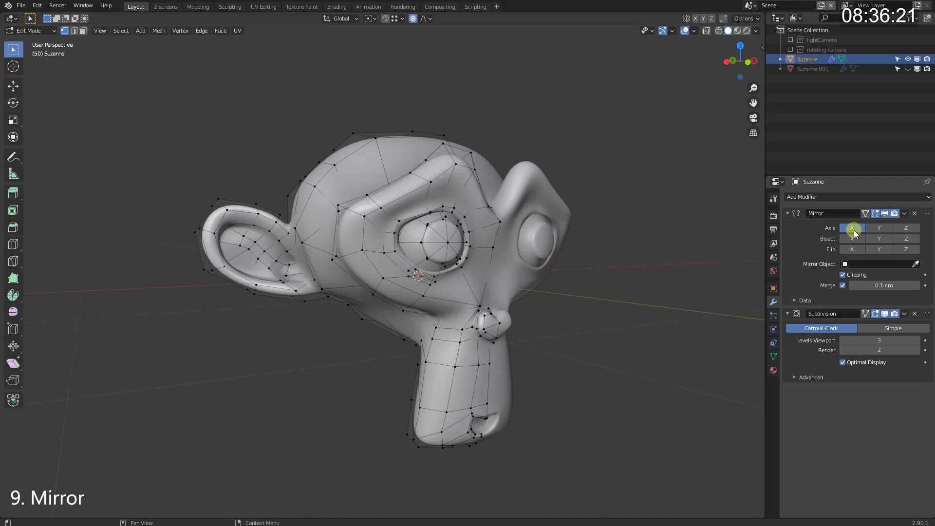
pyautogui.click(854, 230)
pyautogui.click(877, 228)
pyautogui.moveTo(451, 275); pyautogui.dragTo(475, 275, button='middle')
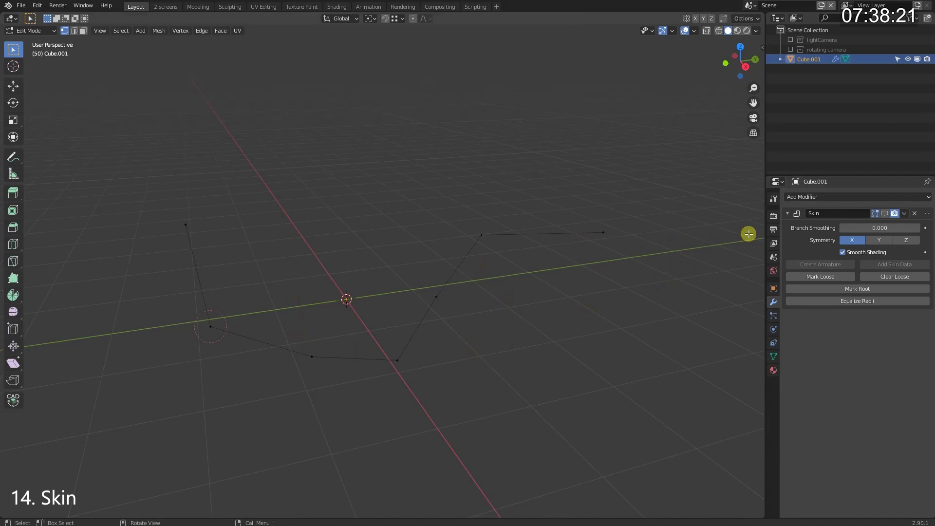
# Show the Skin modifier in the viewport and enlarge the skin at the lower bend vertex about 2.3 times
pyautogui.click(884, 213)
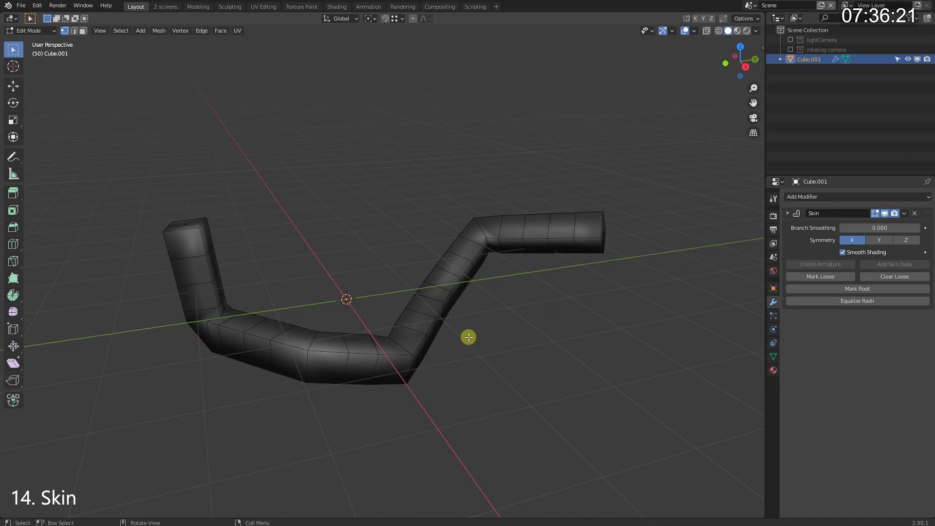
pyautogui.click(367, 312)
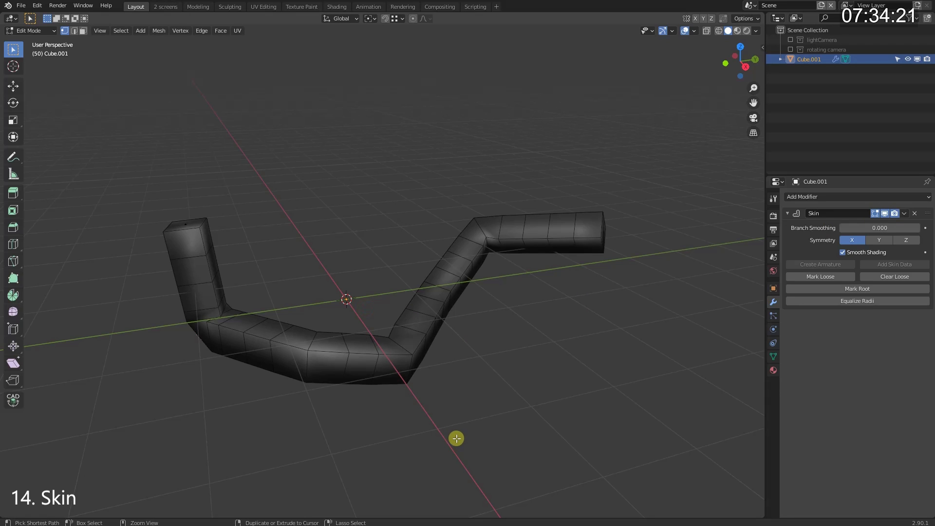
pyautogui.press('s')
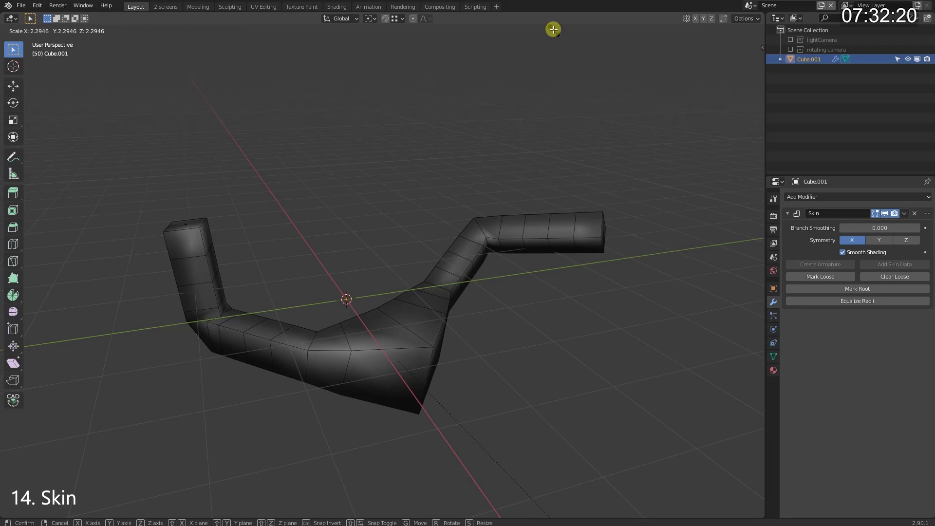
pyautogui.click(548, 505)
# Enlarge the skin at the upper bend vertex about 3.8 times and add a Subdivision Surface modifier to Cube.001
pyautogui.moveTo(510, 274); pyautogui.dragTo(509, 273)
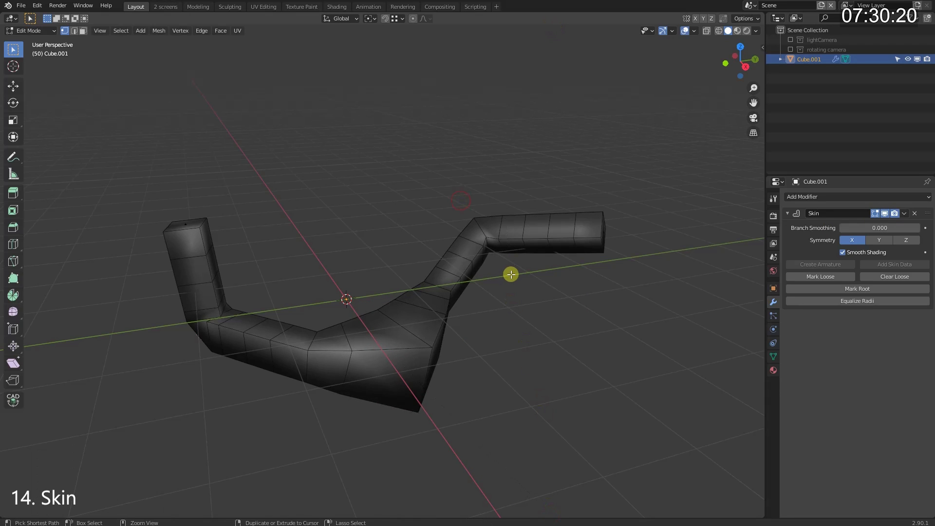
pyautogui.hotkey('ctrl', 'a')
pyautogui.click(588, 388)
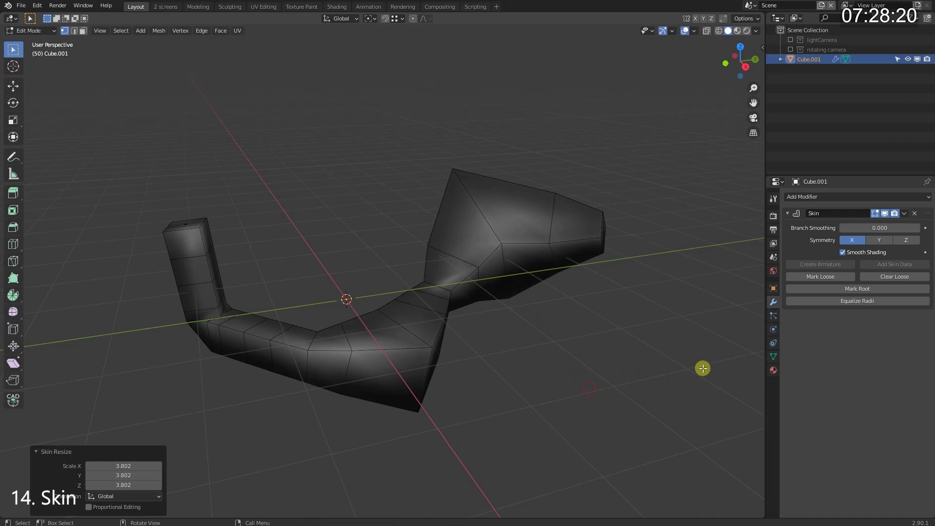
pyautogui.click(824, 195)
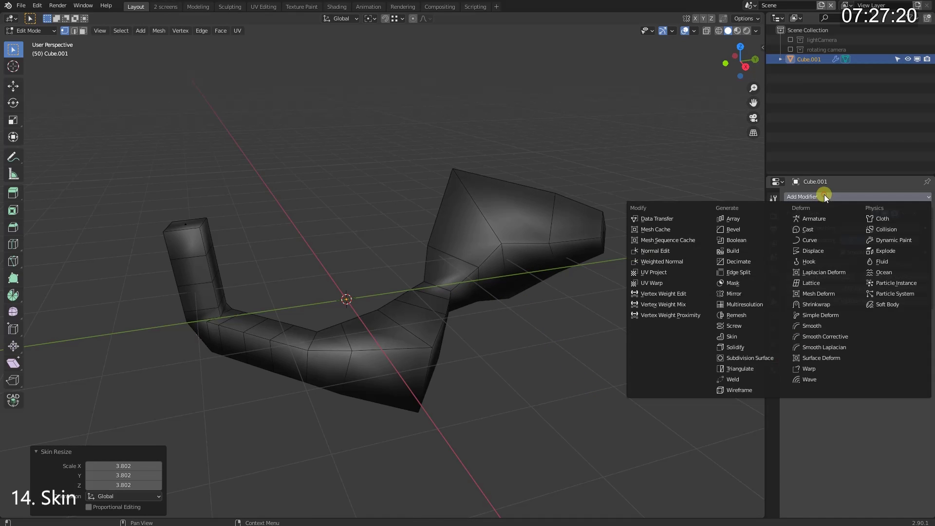
pyautogui.click(744, 359)
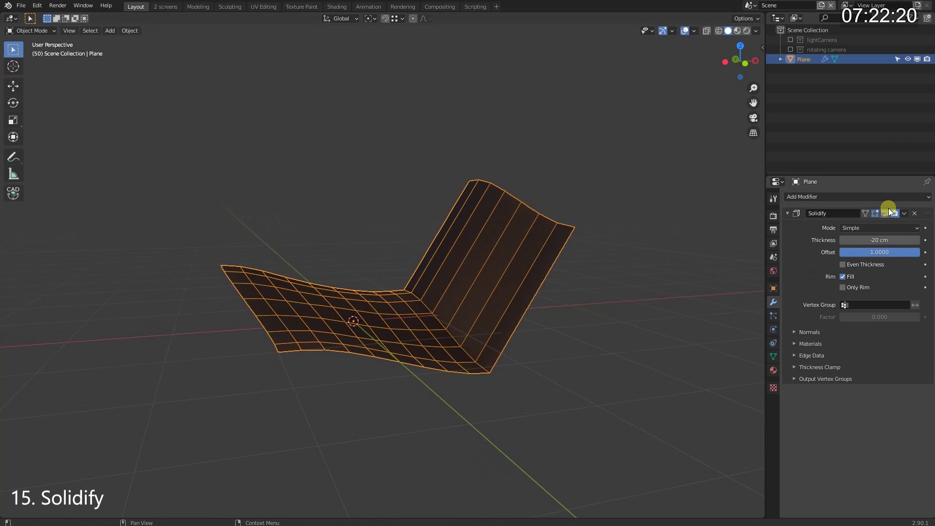
# Show the Solidify modifier on the bent plane in the viewport and adjust its thickness
pyautogui.click(884, 213)
pyautogui.moveTo(872, 240); pyautogui.dragTo(804, 240)
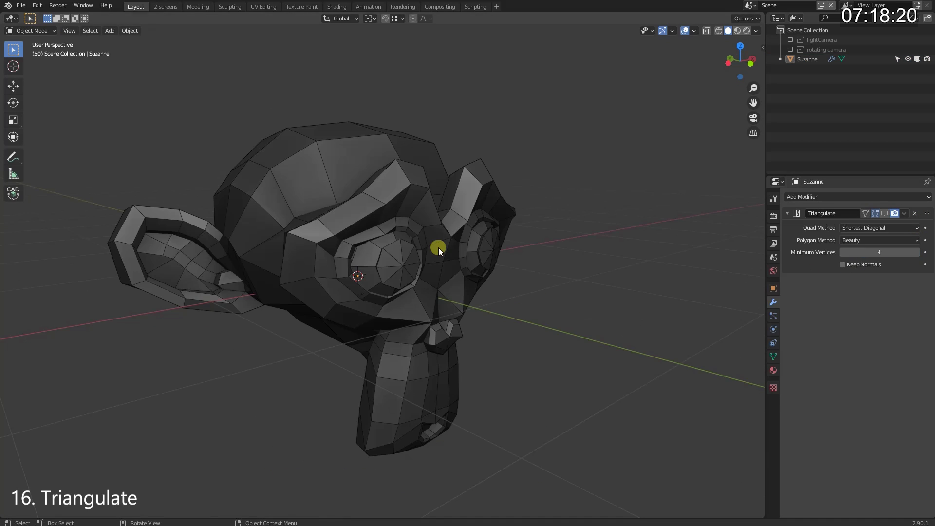
# Select Suzanne and toggle the Triangulate modifier's viewport display to compare the original and triangulated mesh
pyautogui.click(438, 248)
pyautogui.click(884, 213)
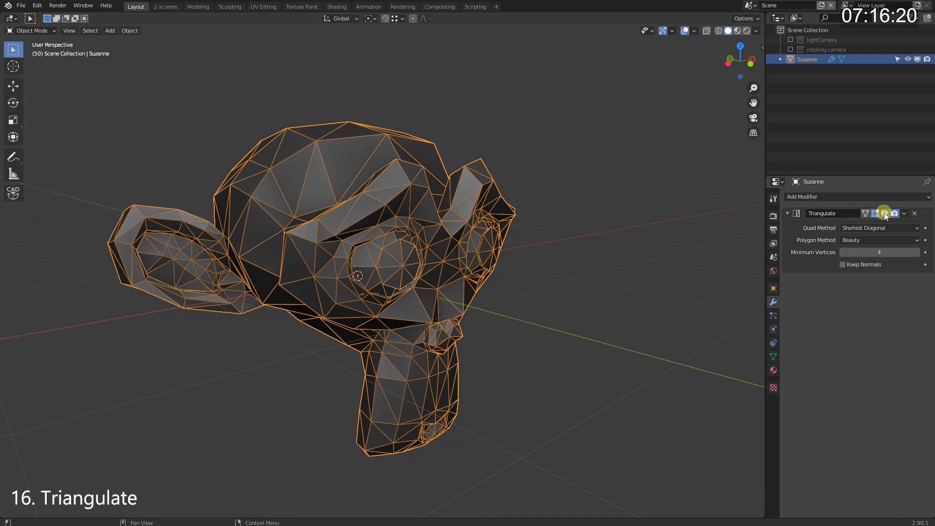
pyautogui.click(883, 213)
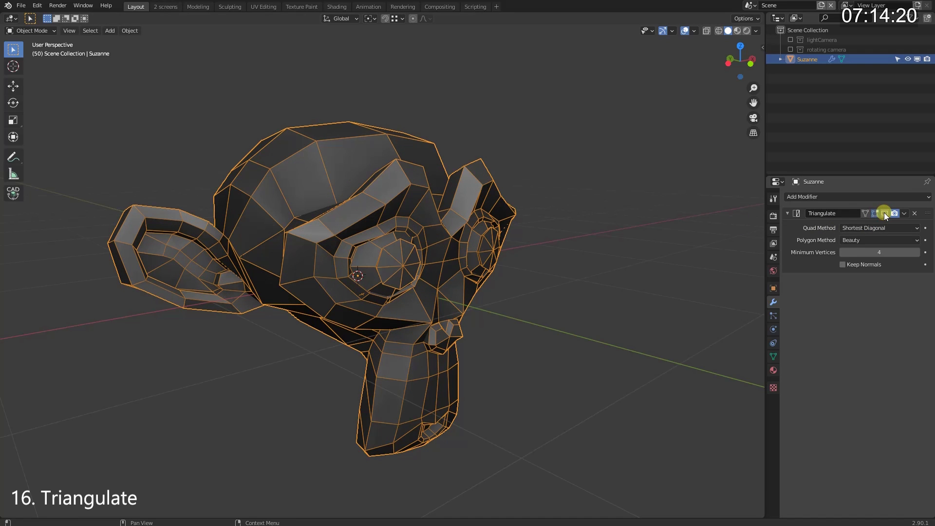
pyautogui.click(884, 213)
pyautogui.click(883, 213)
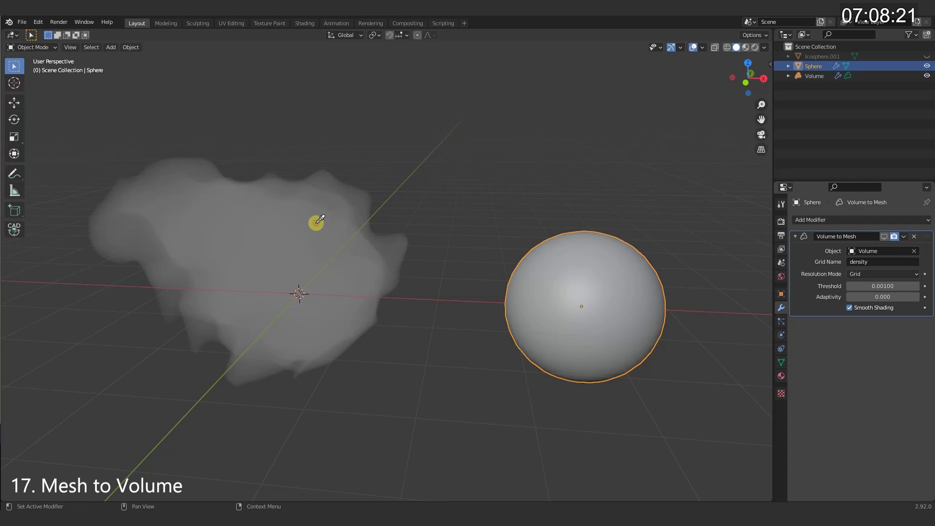
# Show the Sphere's Volume to Mesh modifier in the viewport and examine the generated mesh from other angles
pyautogui.click(882, 237)
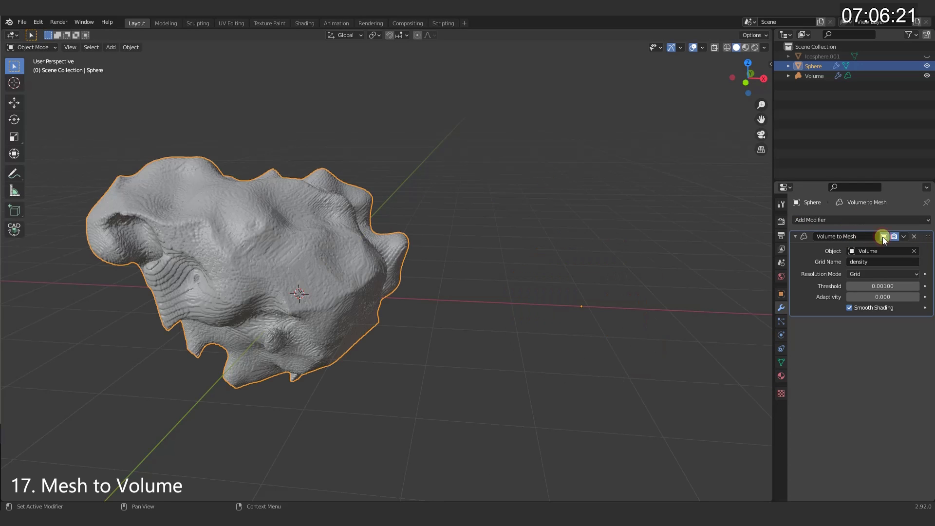
pyautogui.moveTo(280, 271); pyautogui.dragTo(302, 244, button='middle')
pyautogui.moveTo(186, 253); pyautogui.dragTo(515, 261, button='middle')
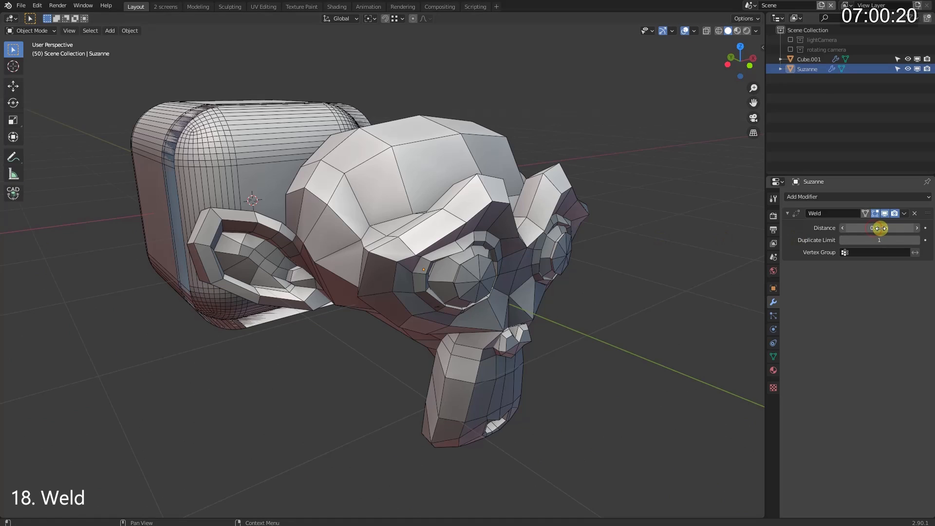
# Set Suzanne's Weld distance to about 14.8 cm, then delete Suzanne from the scene
pyautogui.moveTo(887, 227); pyautogui.dragTo(18, 230)
pyautogui.click(443, 225)
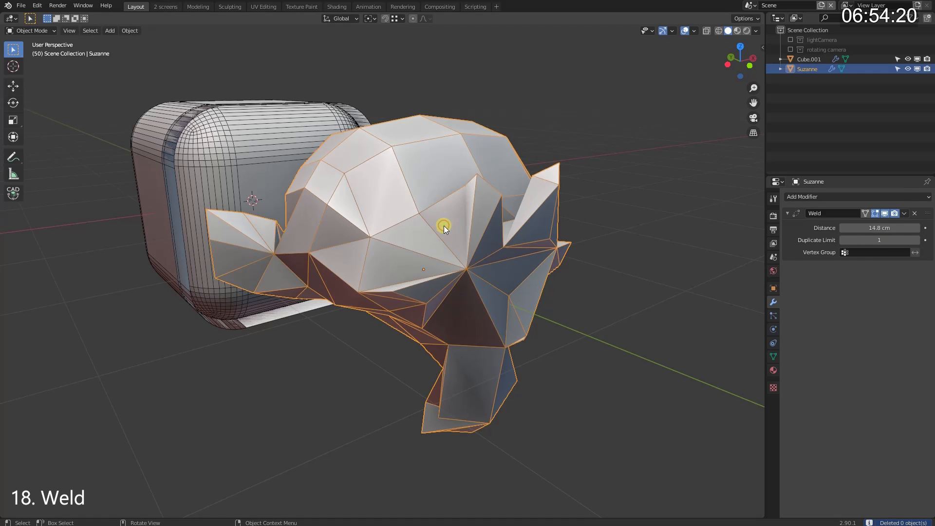
pyautogui.press('Delete')
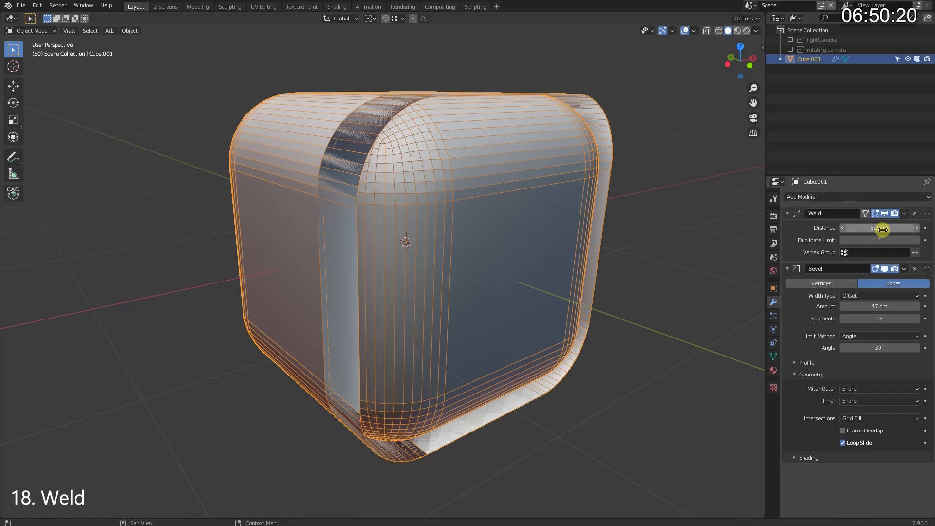
# Adjust the Weld distance on the bevelled cube
pyautogui.moveTo(882, 228); pyautogui.dragTo(916, 226)
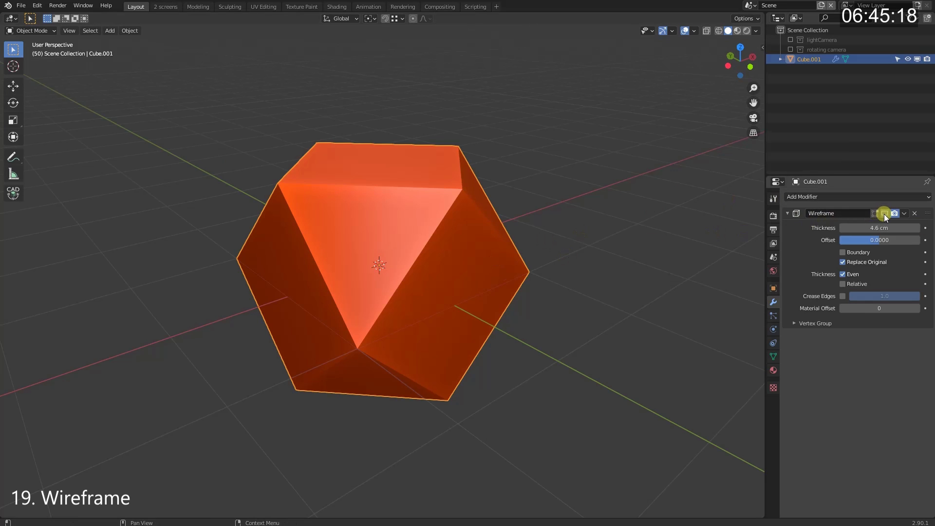
# Show the Wireframe modifier on the faceted cube in the viewport and adjust its thickness
pyautogui.click(883, 214)
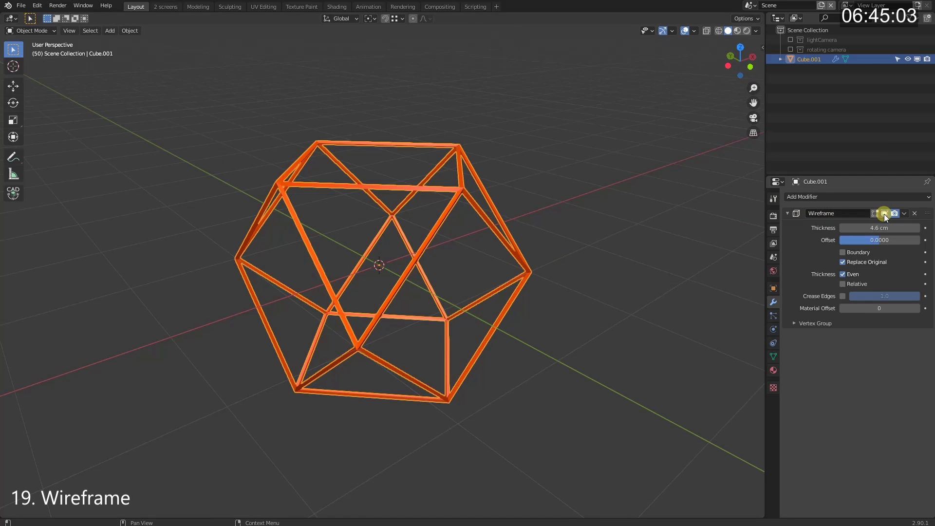
pyautogui.moveTo(869, 227); pyautogui.dragTo(18, 226)
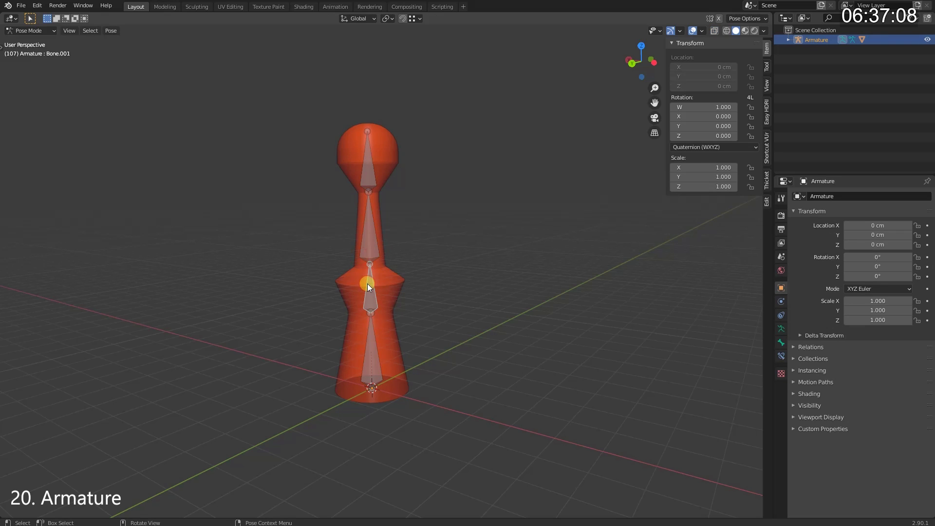
# Rotate Bone.001 of the armature in Pose Mode to bend the orange mesh
pyautogui.hotkey('ctrl', 'Tab')
pyautogui.press('r')
pyautogui.click(410, 258)
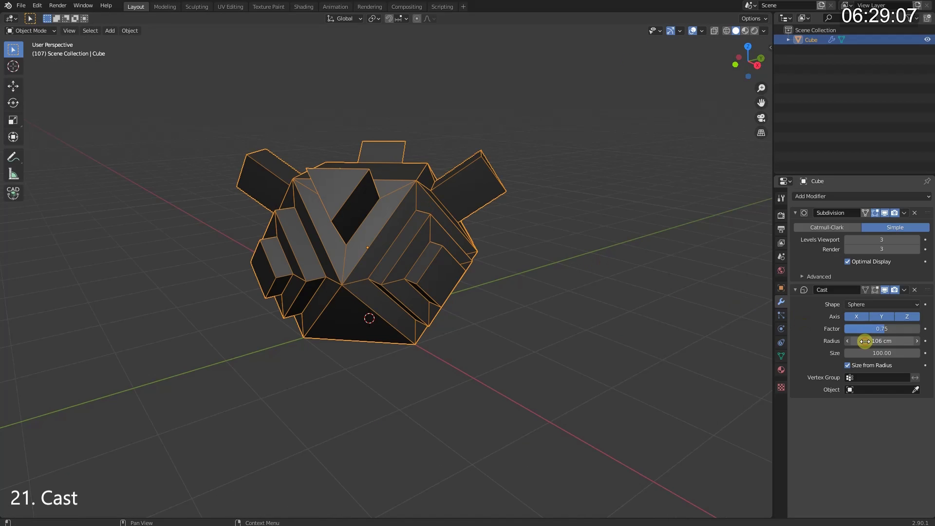
# Set the Cast radius to about 218 cm and switch the Cast shape to Cylinder, then to Cuboid
pyautogui.moveTo(872, 342)
pyautogui.mouseDown()
pyautogui.moveTo(917, 341)
pyautogui.moveTo(862, 339)
pyautogui.mouseUp()
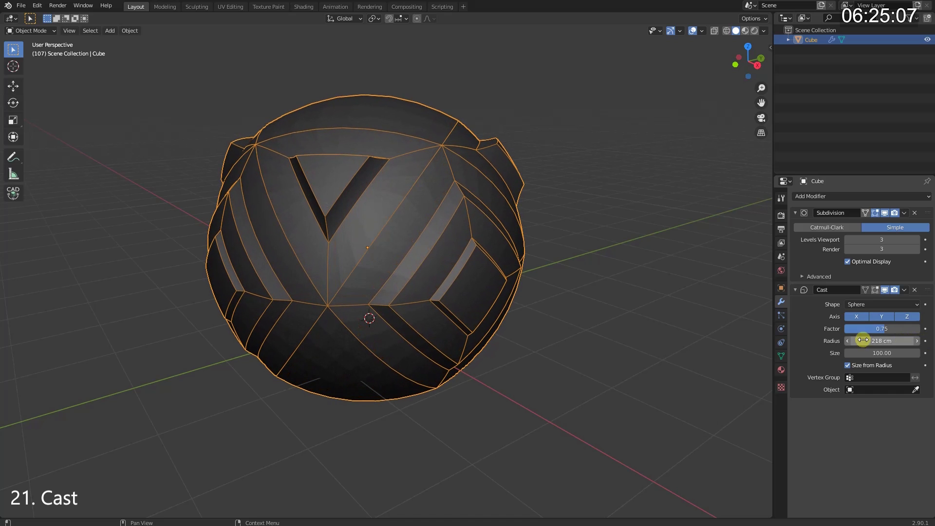
pyautogui.click(872, 326)
pyautogui.click(872, 304)
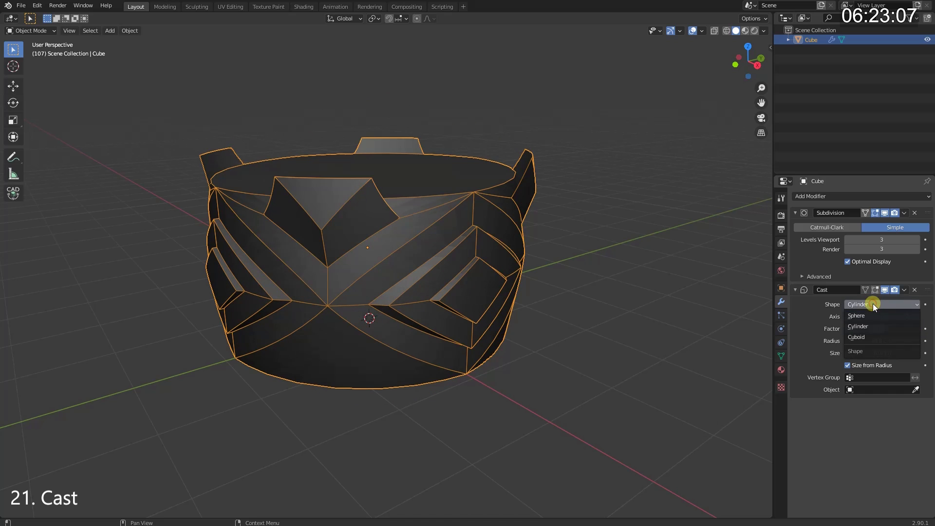
pyautogui.click(871, 336)
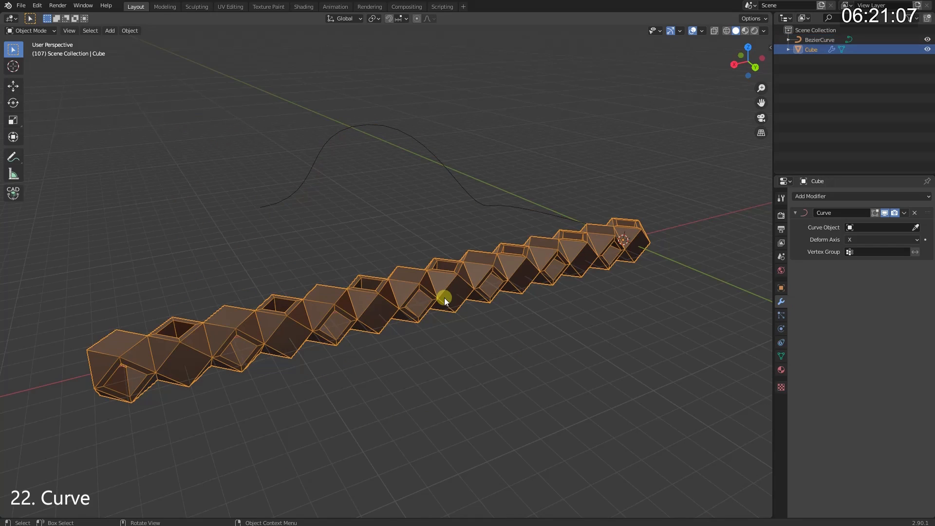
# Assign BezierCurve as the Curve modifier's object and move the curve's peak control point in Edit Mode
pyautogui.click(453, 169)
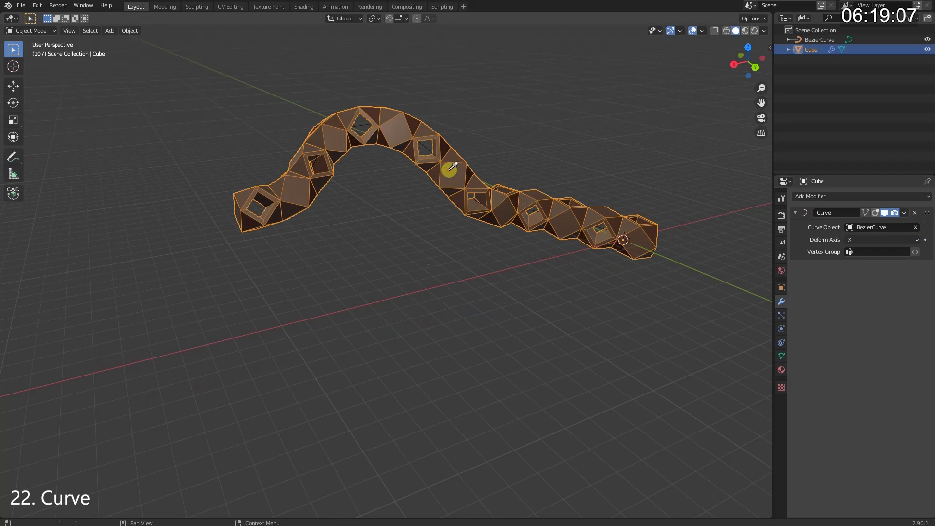
pyautogui.click(423, 149)
pyautogui.press('Tab')
pyautogui.click(366, 128)
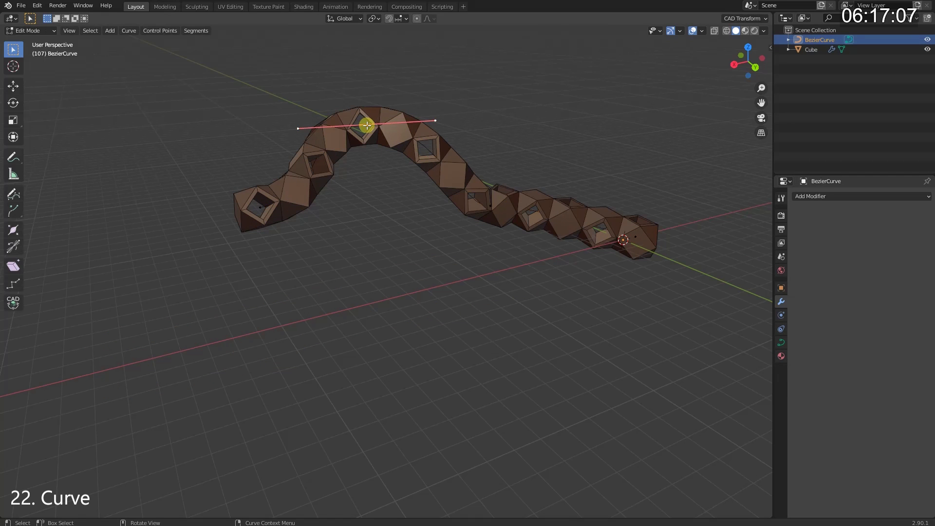
pyautogui.press('g')
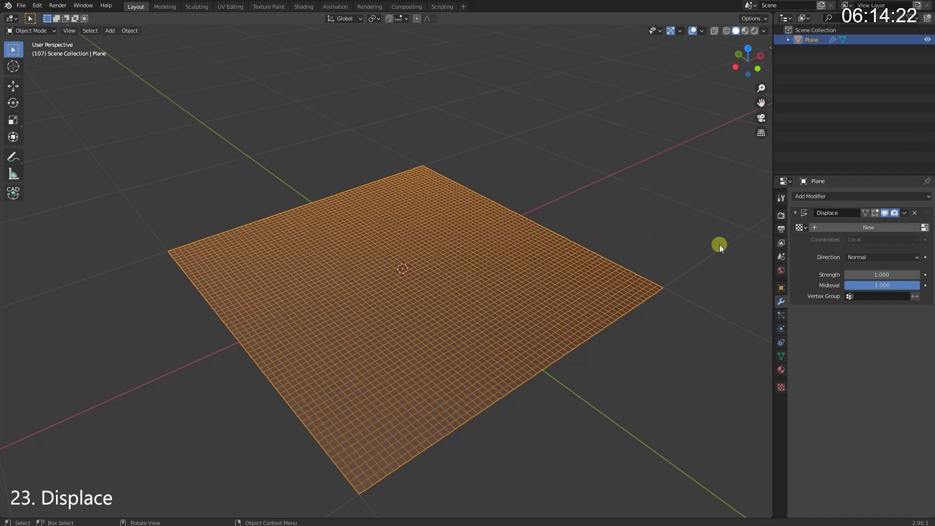
# Assign the existing Texture to the plane's Displace modifier, set the Midlevel to 0 and adjust the displacement Strength
pyautogui.click(800, 227)
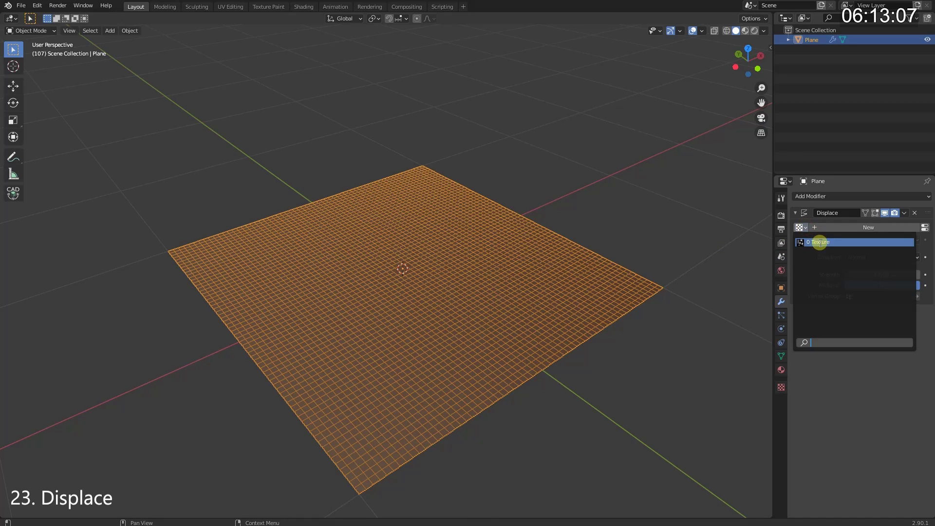
pyautogui.click(819, 242)
pyautogui.moveTo(904, 285); pyautogui.dragTo(814, 268)
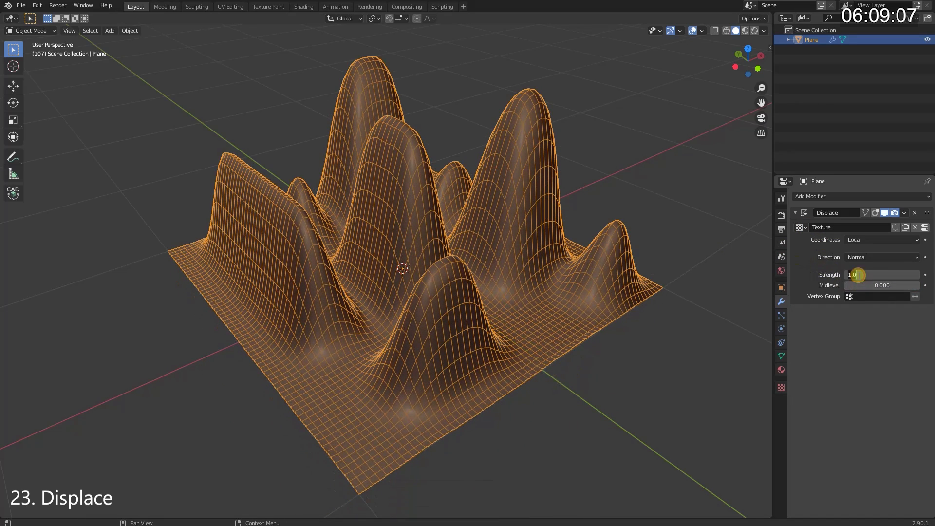
pyautogui.moveTo(900, 275); pyautogui.dragTo(893, 272)
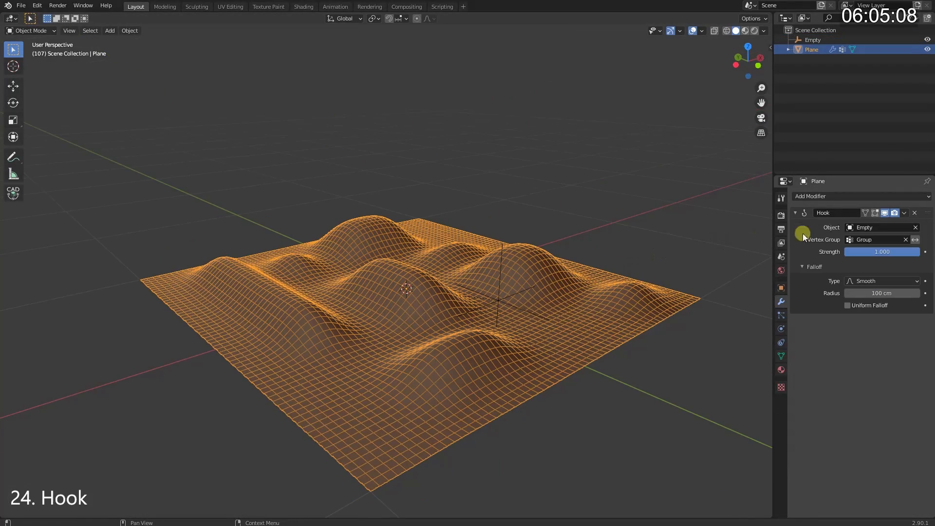
# Move the Empty up and away from the plane to pull the hooked mesh, and adjust the Hook modifier's Strength
pyautogui.click(501, 303)
pyautogui.moveTo(502, 303); pyautogui.dragTo(647, 188)
pyautogui.click(537, 299)
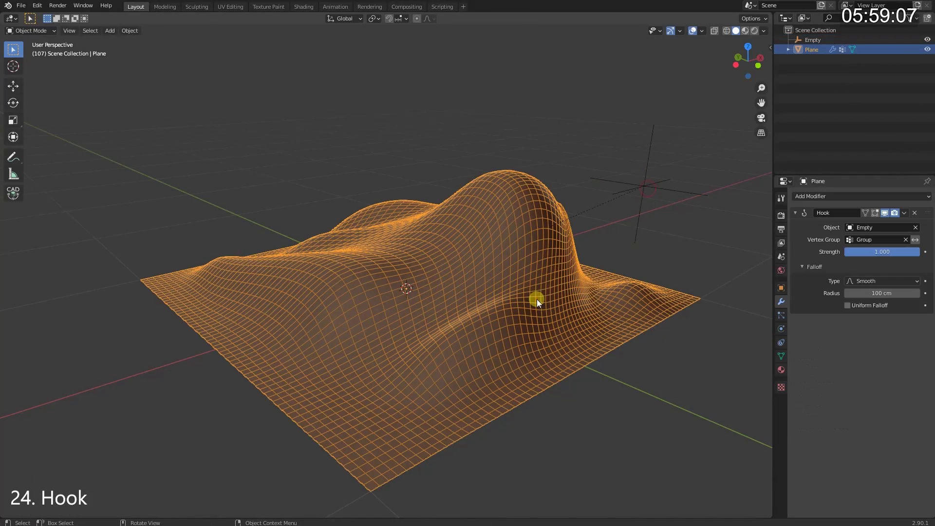
pyautogui.moveTo(873, 258); pyautogui.dragTo(848, 249)
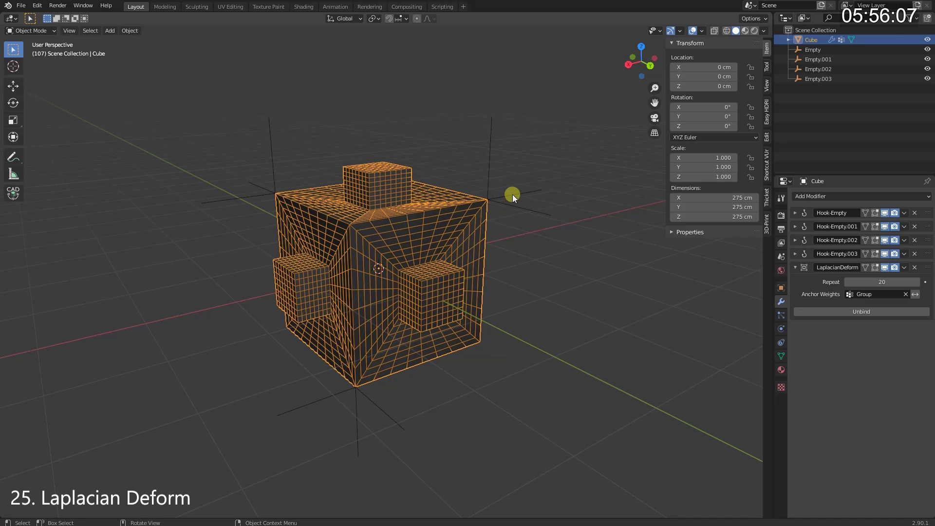
# Move Empty.002, Empty and Empty.003 outward from the cube's corners to stretch the Laplacian-deformed mesh
pyautogui.click(513, 194)
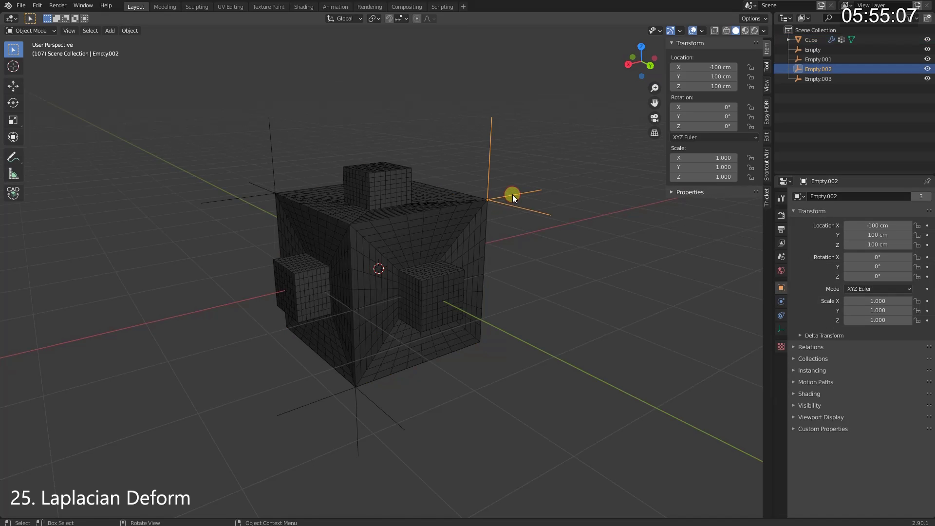
pyautogui.press('g')
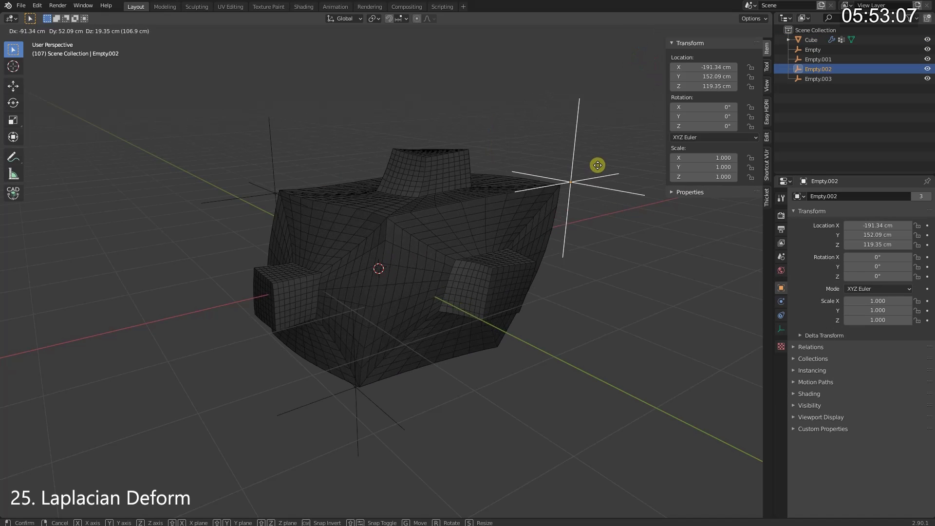
pyautogui.click(586, 145)
pyautogui.click(273, 183)
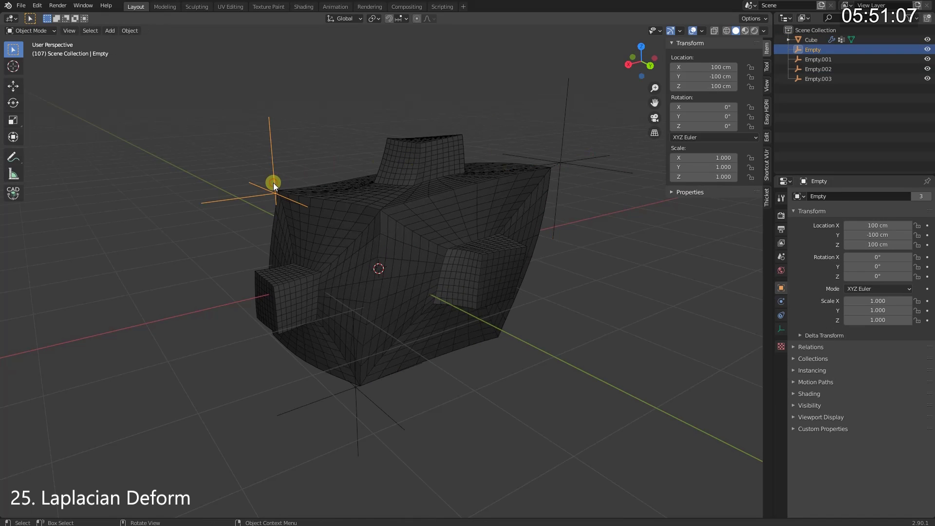
pyautogui.press('g')
pyautogui.click(149, 101)
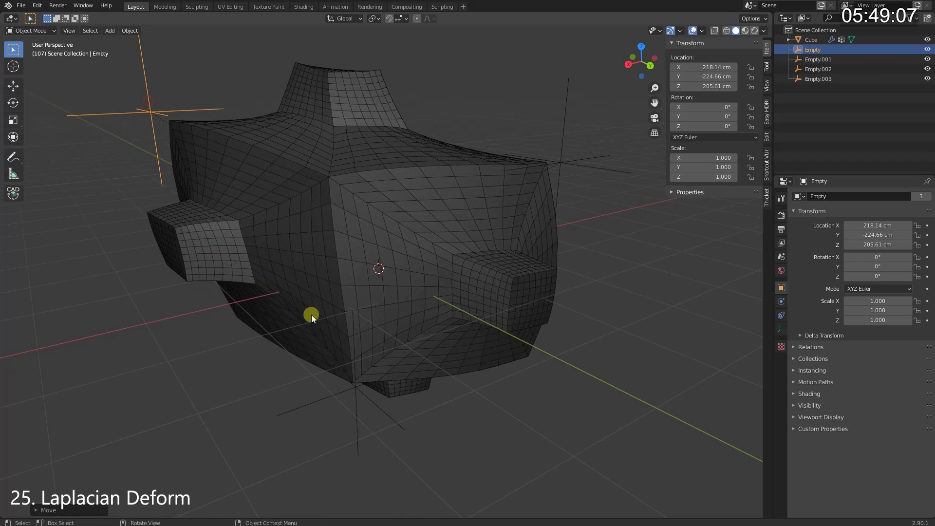
pyautogui.click(361, 393)
pyautogui.press('g')
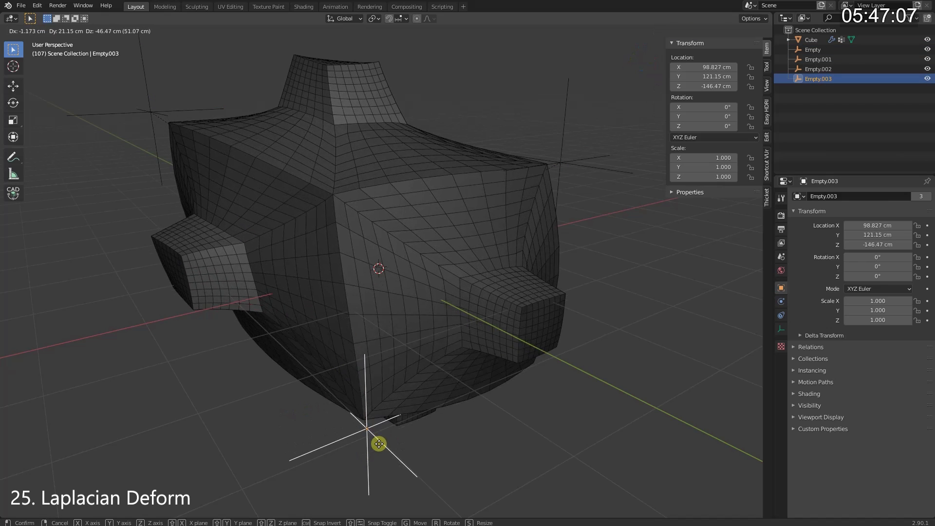
pyautogui.click(375, 444)
# Compare the cube with and without the LaplacianDeform modifier by toggling its viewport display off and on twice
pyautogui.click(453, 267)
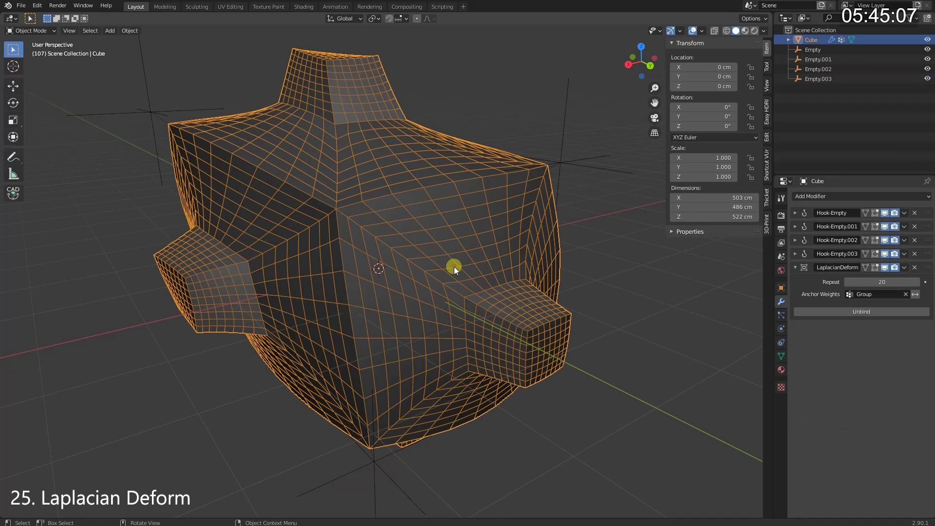
pyautogui.click(884, 267)
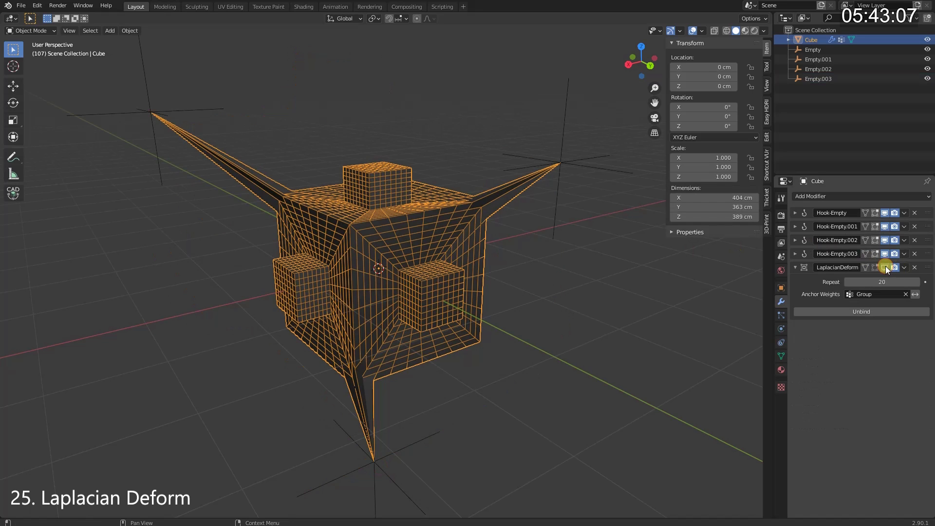
pyautogui.click(884, 267)
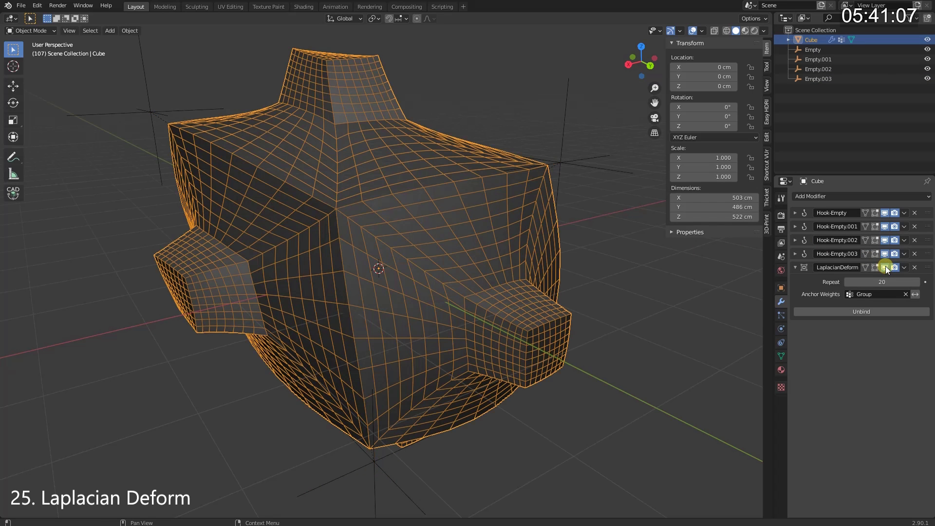
pyautogui.click(884, 267)
pyautogui.click(884, 267)
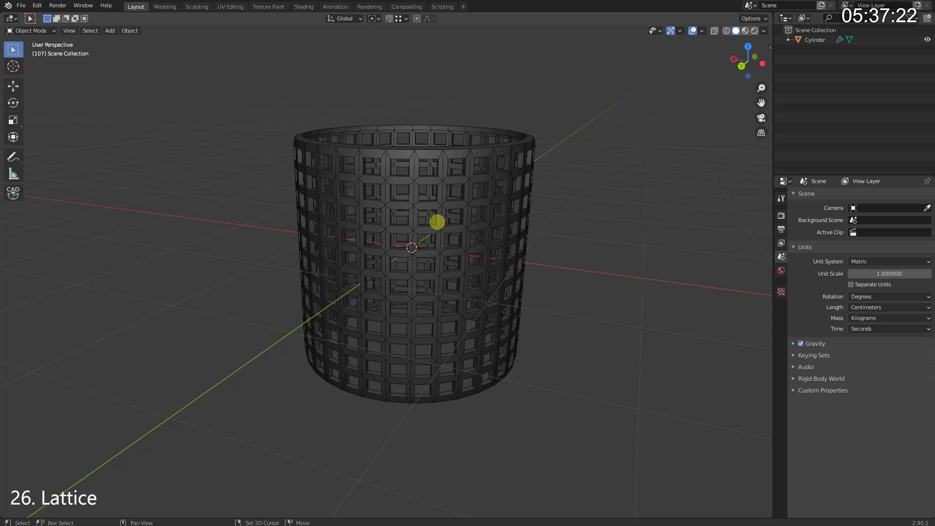
# Add a lattice scaled up to enclose the perforated cylinder, with U, V and W resolution set to 3
pyautogui.hotkey('shift', 'a')
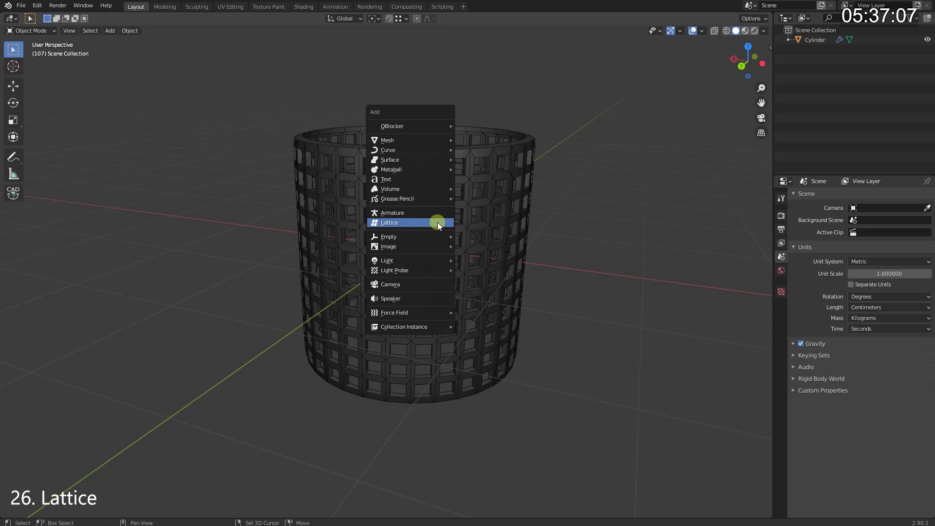
pyautogui.click(438, 222)
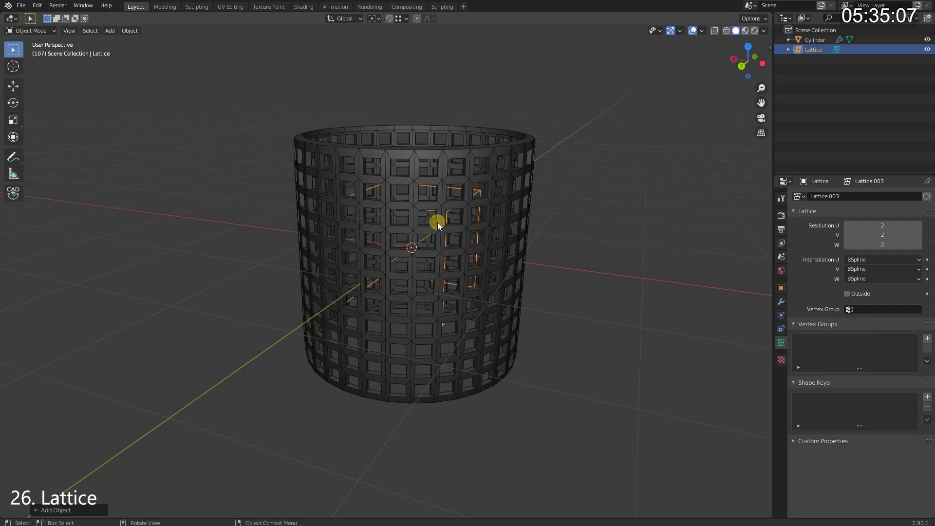
pyautogui.press('s')
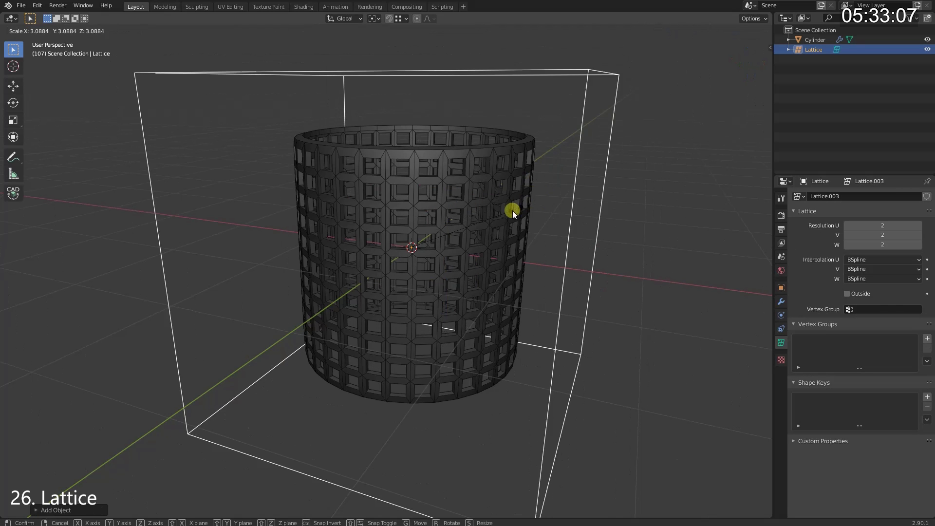
pyautogui.click(482, 220)
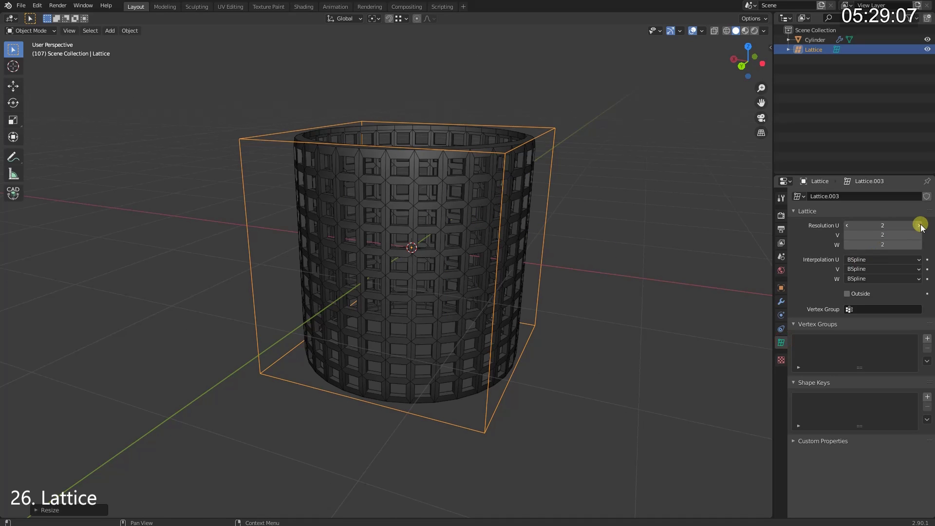
pyautogui.click(919, 244)
# Assign the lattice as the Object of the cylinder's Lattice modifier
pyautogui.click(486, 222)
pyautogui.click(781, 301)
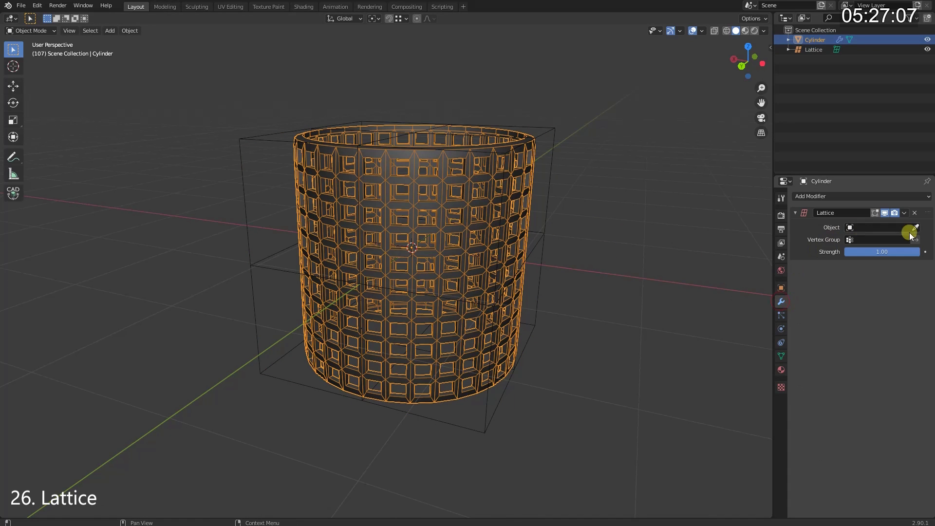
pyautogui.click(562, 131)
# In Edit Mode, scale the lattice's top points inward, and scale and move its middle points to deform the cylinder
pyautogui.click(556, 132)
pyautogui.press('Tab')
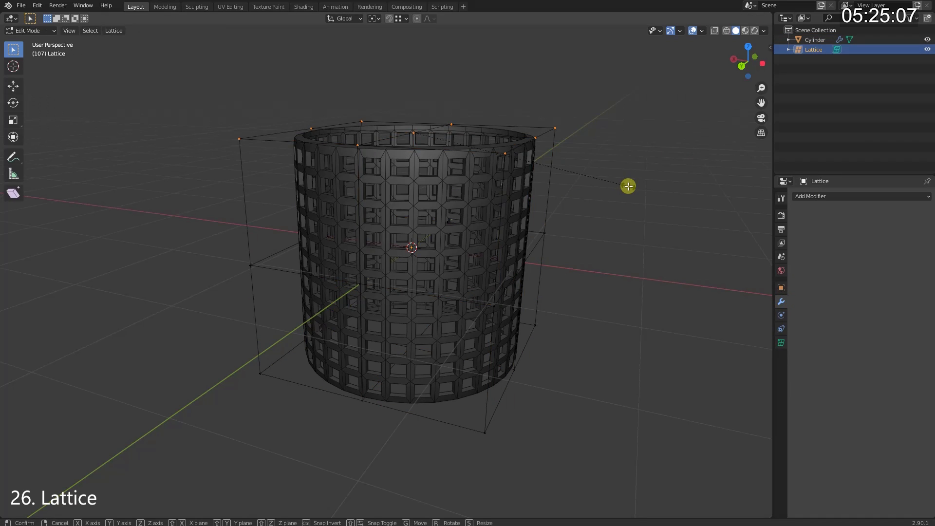
pyautogui.click(503, 161)
pyautogui.moveTo(179, 208); pyautogui.dragTo(628, 319)
pyautogui.press('s')
pyautogui.click(413, 325)
pyautogui.press('g')
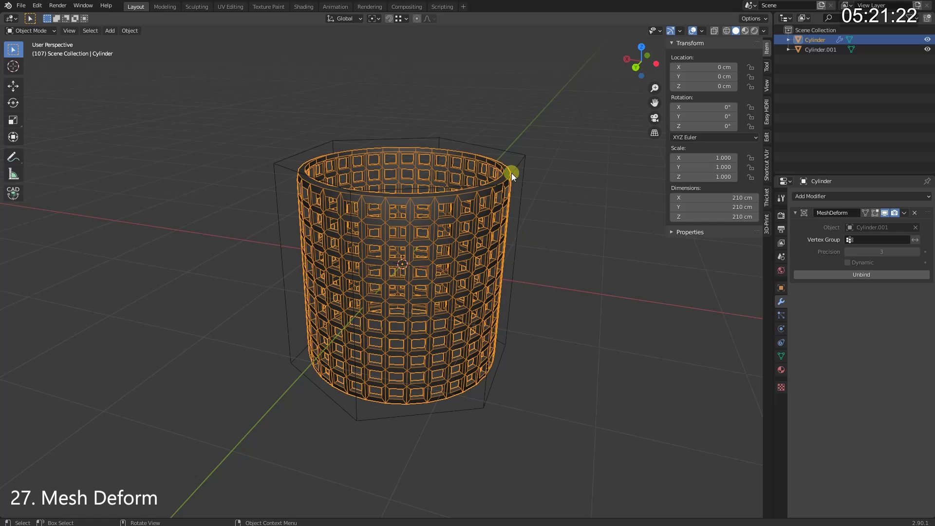
# Scale the top vertices of the Cylinder.001 cage to about 0.66 and move them along the global Y axis
pyautogui.click(515, 167)
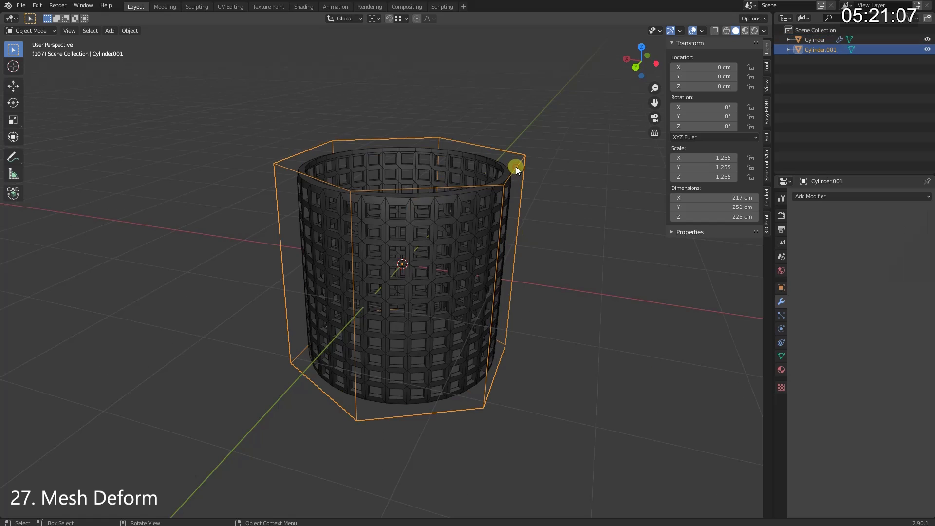
pyautogui.press('Tab')
pyautogui.press('b')
pyautogui.moveTo(230, 99); pyautogui.dragTo(604, 215)
pyautogui.press('s')
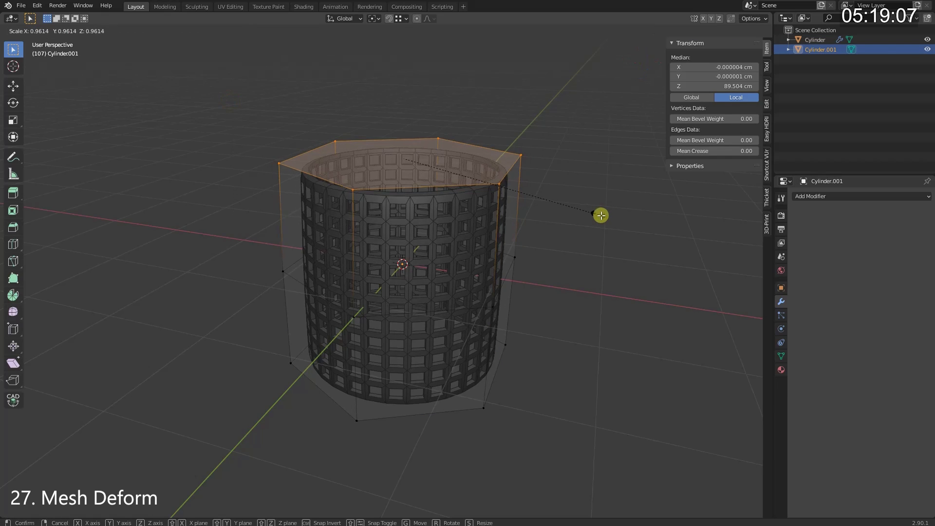
pyautogui.click(538, 199)
pyautogui.press('g')
pyautogui.press('y')
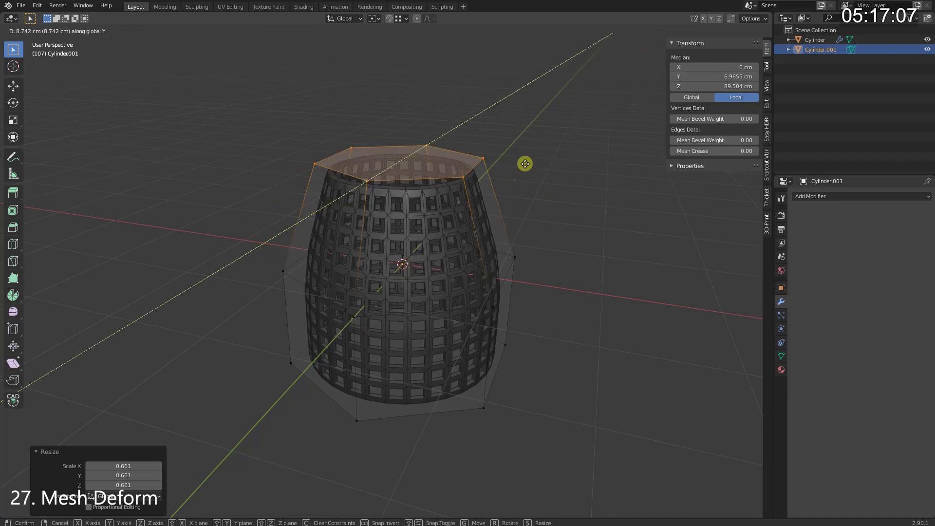
pyautogui.click(566, 132)
# Move the cage's middle ring of vertices by about 2.4, -28.2 and -63.7 cm in X, Y and Z, and leave Edit Mode
pyautogui.moveTo(504, 331); pyautogui.dragTo(424, 296, button='middle')
pyautogui.moveTo(316, 252); pyautogui.dragTo(628, 307)
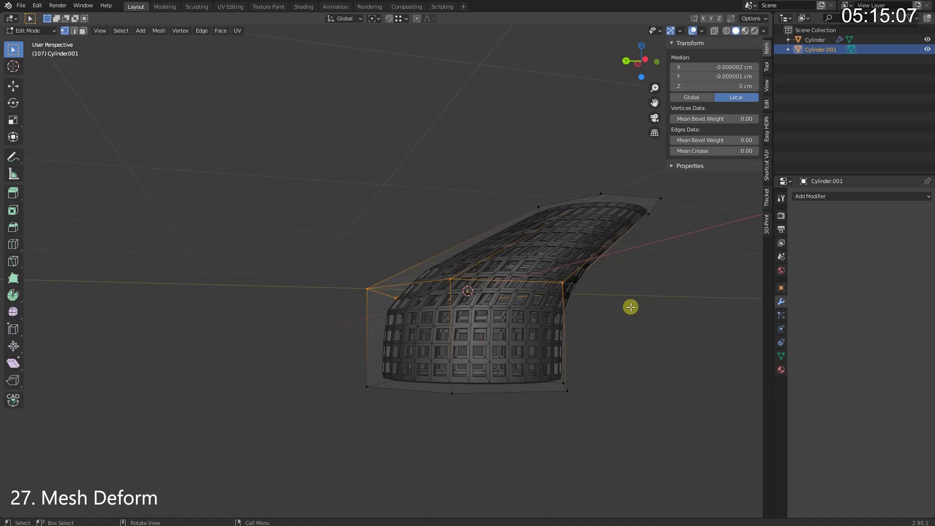
pyautogui.press('g')
pyautogui.click(638, 369)
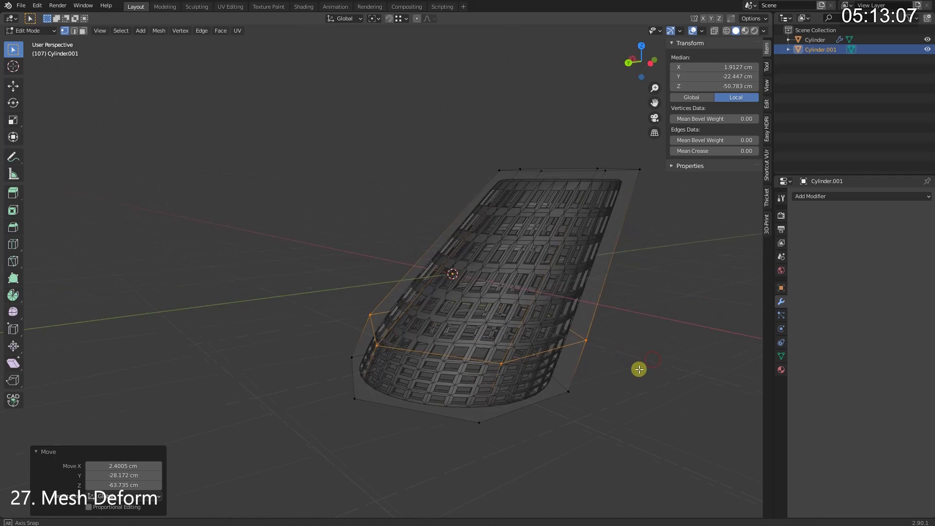
pyautogui.moveTo(639, 369); pyautogui.dragTo(666, 376, button='middle')
pyautogui.press('Tab')
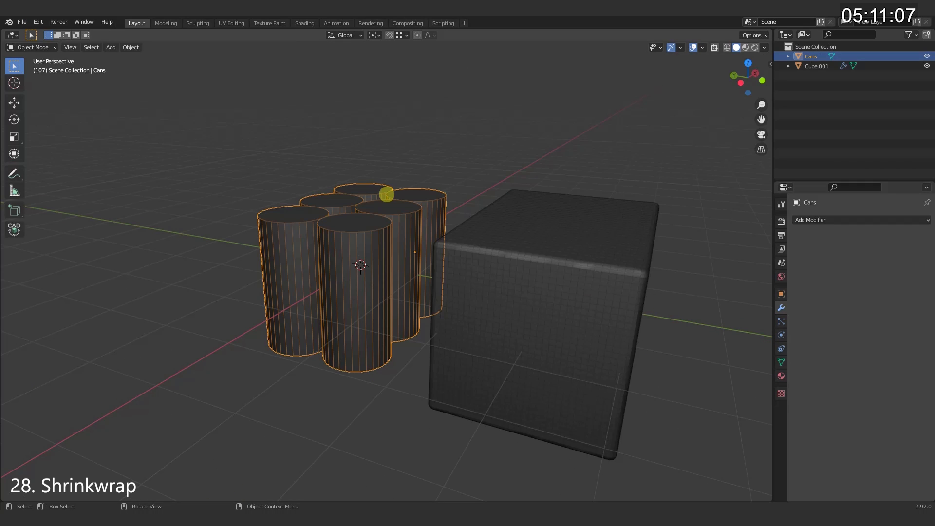
# Move Cube.001 about 299.5 cm along the global Y axis so it encloses the cans
pyautogui.click(536, 290)
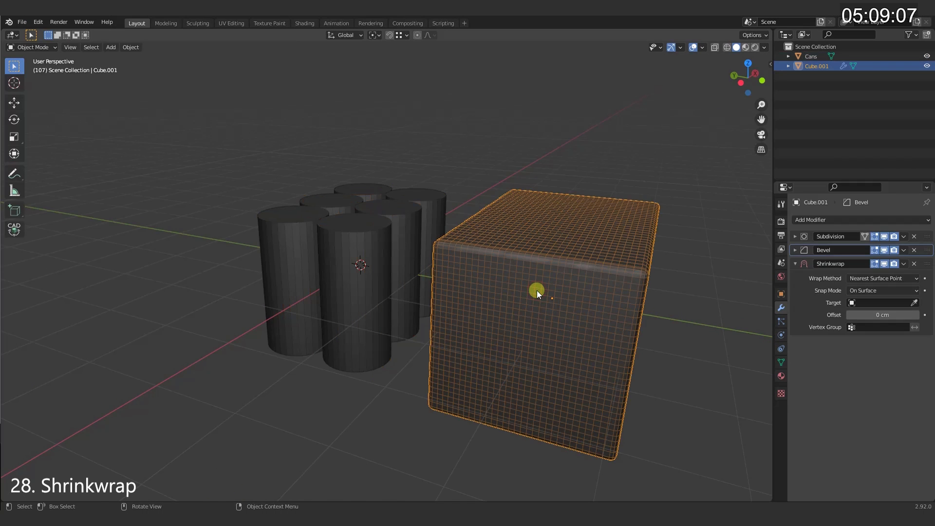
pyautogui.press('g')
pyautogui.press('y')
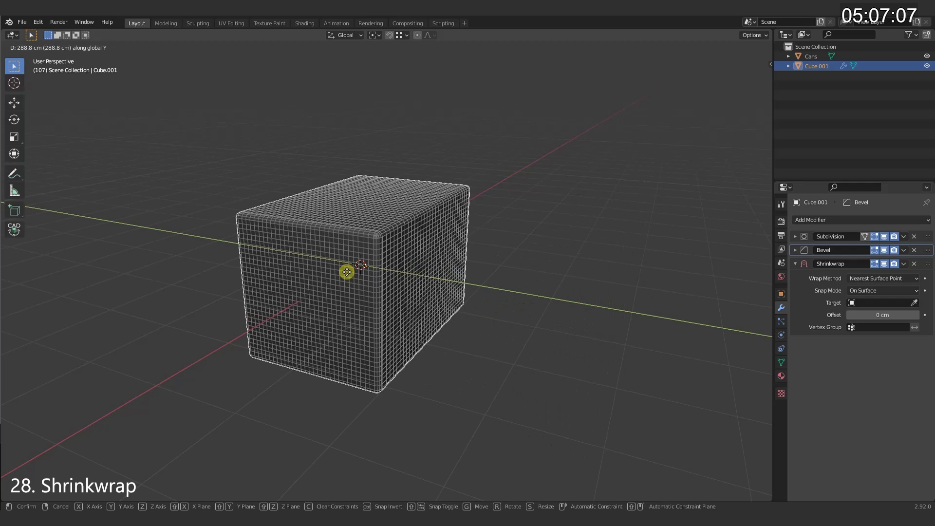
pyautogui.click(343, 270)
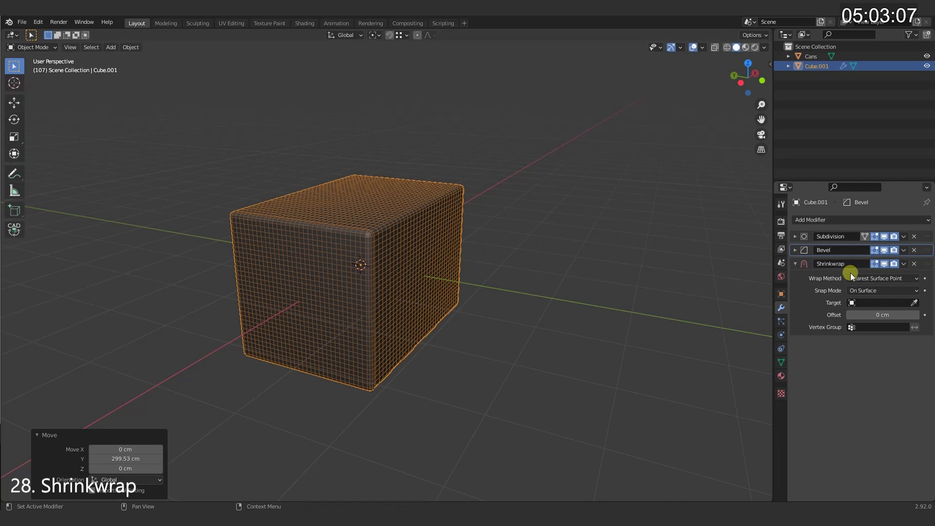
# Set Cans as the target of the Shrinkwrap modifier on Cube.001 and adjust the wrap Offset
pyautogui.click(884, 303)
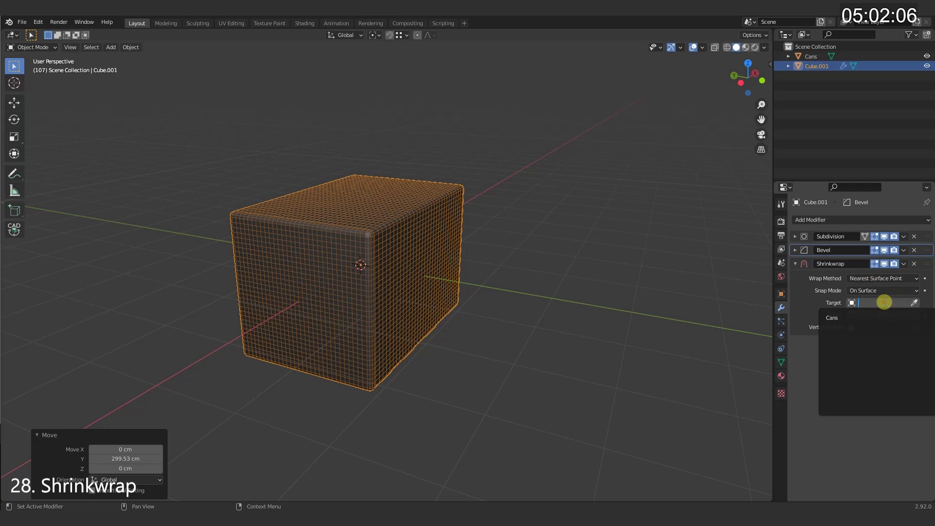
pyautogui.click(839, 317)
pyautogui.scroll(3, 292, 253)
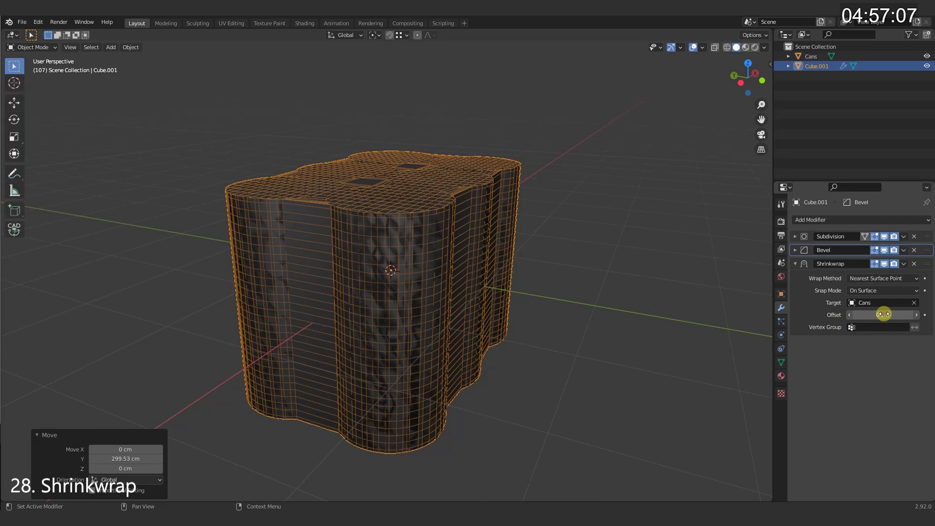
pyautogui.moveTo(885, 314); pyautogui.dragTo(888, 313)
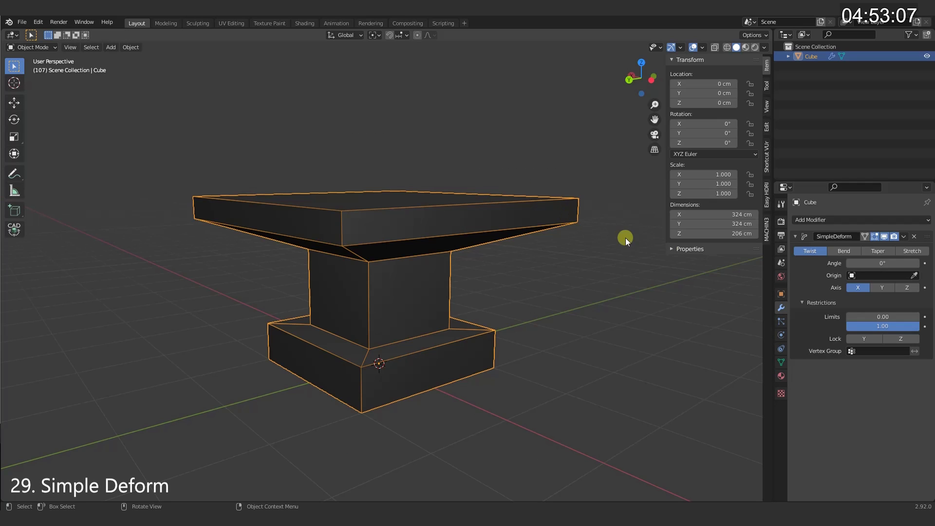
# Adjust the Twist angle of the pedestal's Simple Deform modifier, and switch its mode through Bend, Taper and Stretch
pyautogui.moveTo(880, 263); pyautogui.dragTo(6, 261)
pyautogui.click(851, 252)
pyautogui.click(881, 252)
pyautogui.click(911, 251)
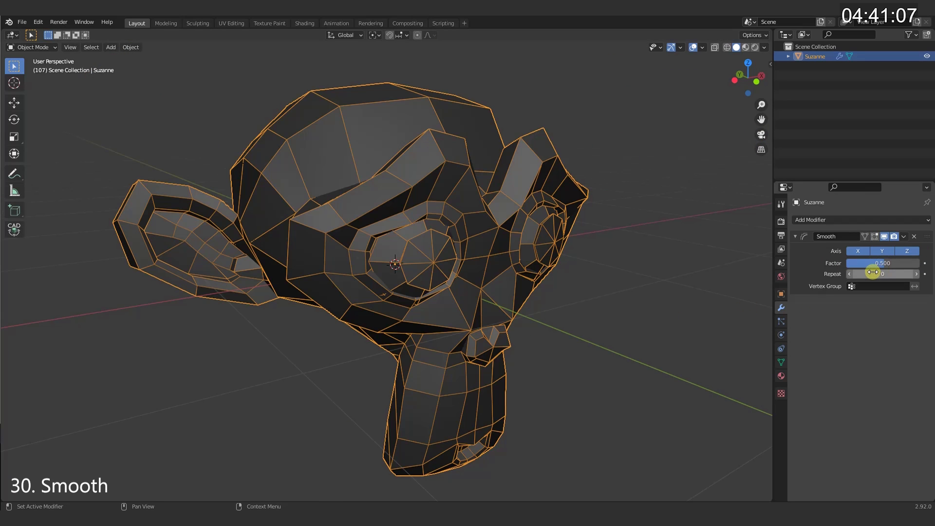
# Raise the Repeat count of the Smooth modifier on the Suzanne monkey head
pyautogui.moveTo(873, 272); pyautogui.dragTo(895, 251)
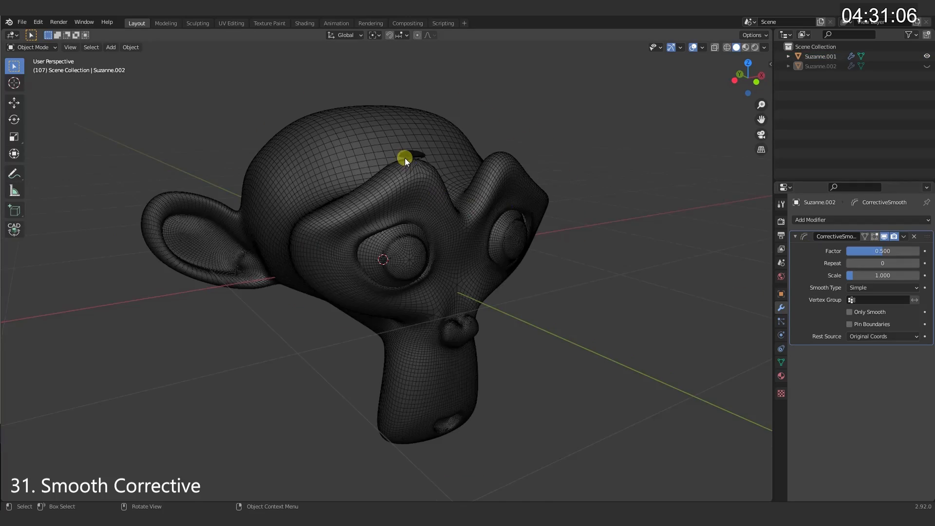
# Select Suzanne.001 and raise its Smooth Corrective modifier's Repeat to 43
pyautogui.scroll(7, 405, 158)
pyautogui.click(689, 317)
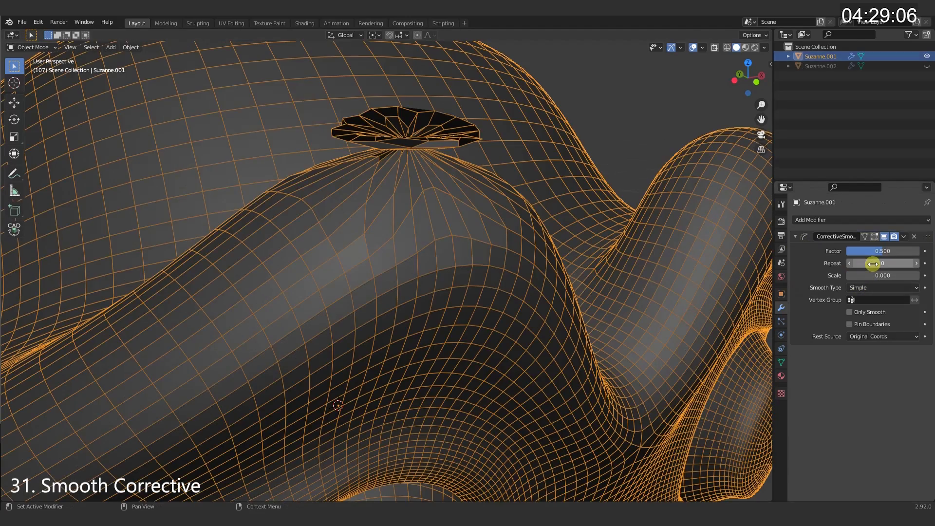
pyautogui.moveTo(878, 264); pyautogui.dragTo(925, 267)
pyautogui.scroll(-10, 468, 202)
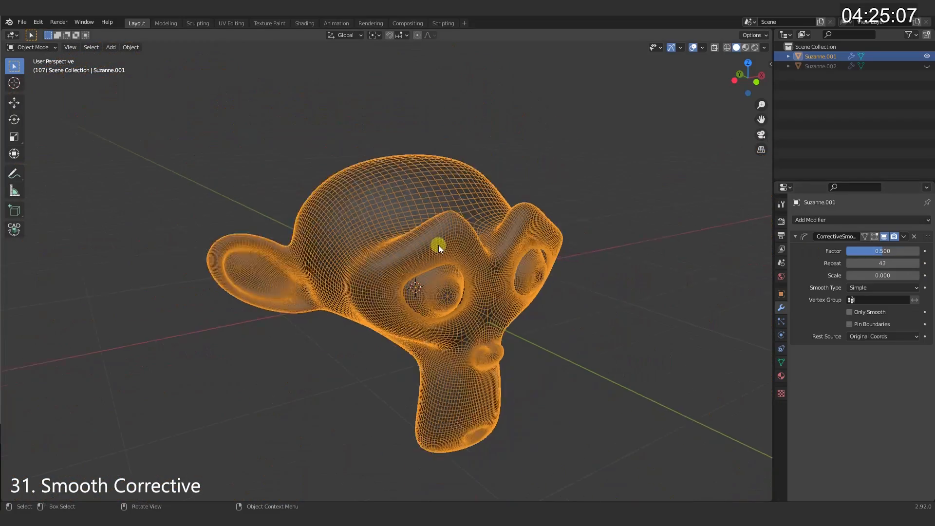
# Unhide Suzanne.002, select it and raise the Repeat count of its Smooth Corrective modifier
pyautogui.hotkey('alt', 'h')
pyautogui.moveTo(523, 264); pyautogui.dragTo(411, 256, button='middle')
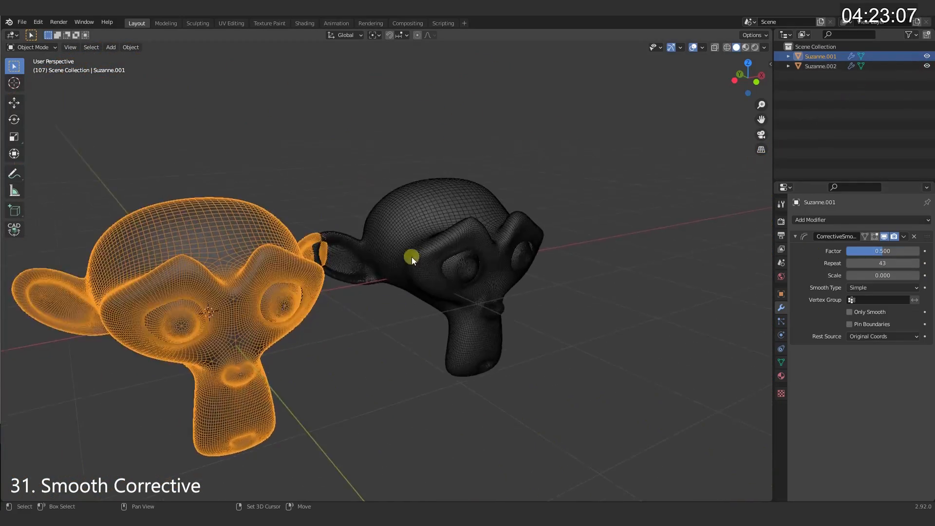
pyautogui.click(411, 256)
pyautogui.scroll(6, 537, 267)
pyautogui.moveTo(882, 263); pyautogui.dragTo(893, 263)
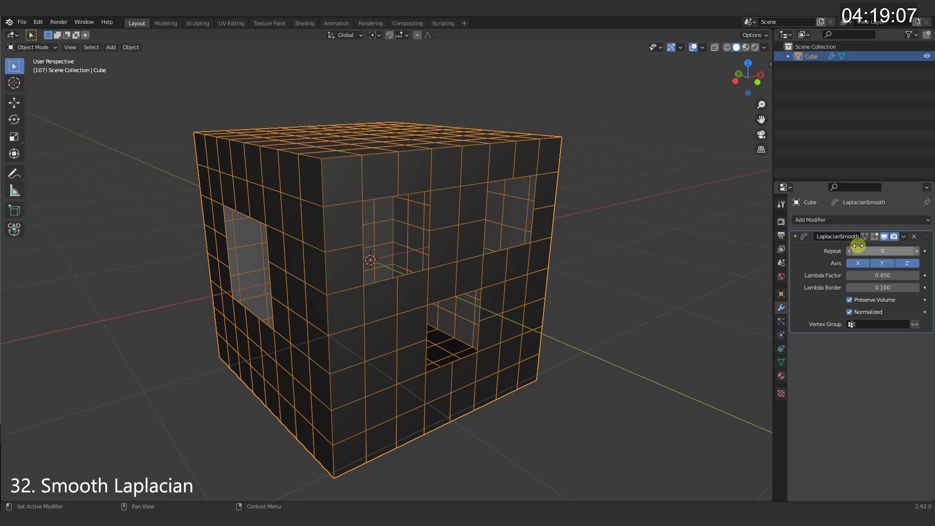
# Set the cube's Laplacian Smooth Repeat to 5 and Lambda Factor to 1.200, and raise its Lambda Border
pyautogui.moveTo(871, 250); pyautogui.dragTo(886, 249)
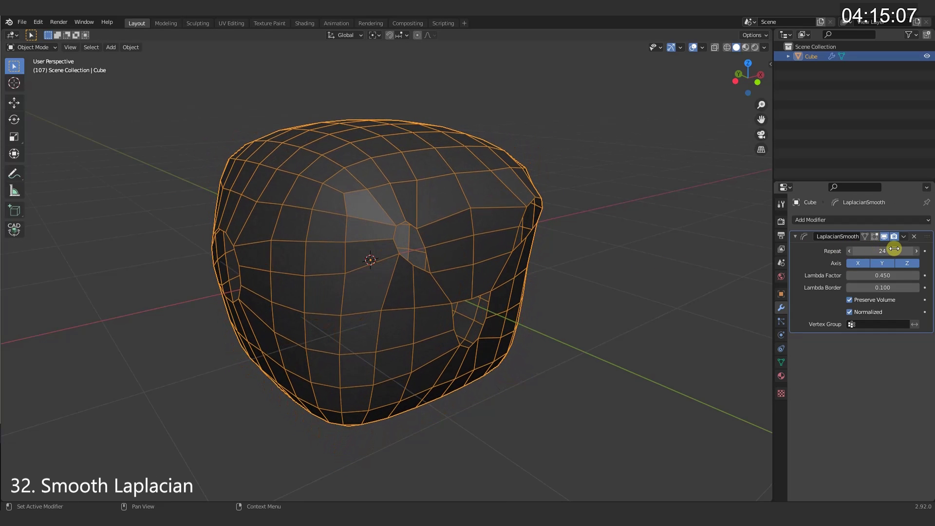
pyautogui.moveTo(894, 249); pyautogui.dragTo(878, 249)
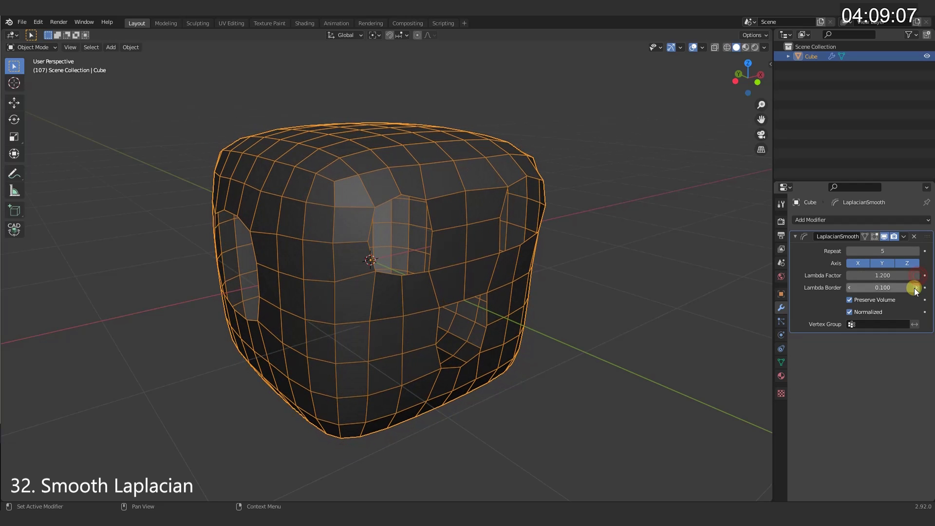
pyautogui.click(915, 288)
pyautogui.click(915, 288)
pyautogui.click(914, 288)
pyautogui.click(914, 288)
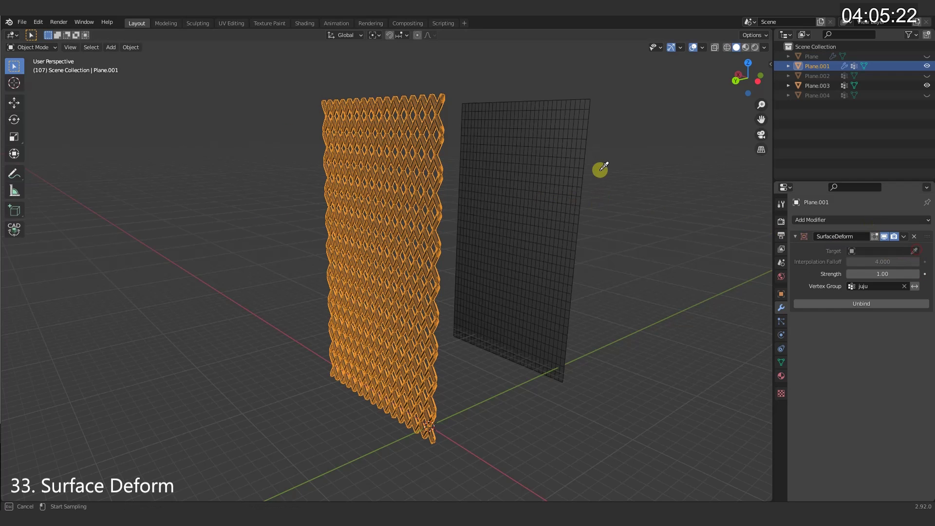
# Set Plane.003 as Plane.001's Surface Deform target, and bend Plane.003 with proportional editing by moving one vertex about 810 cm along Y and another freely
pyautogui.click(544, 187)
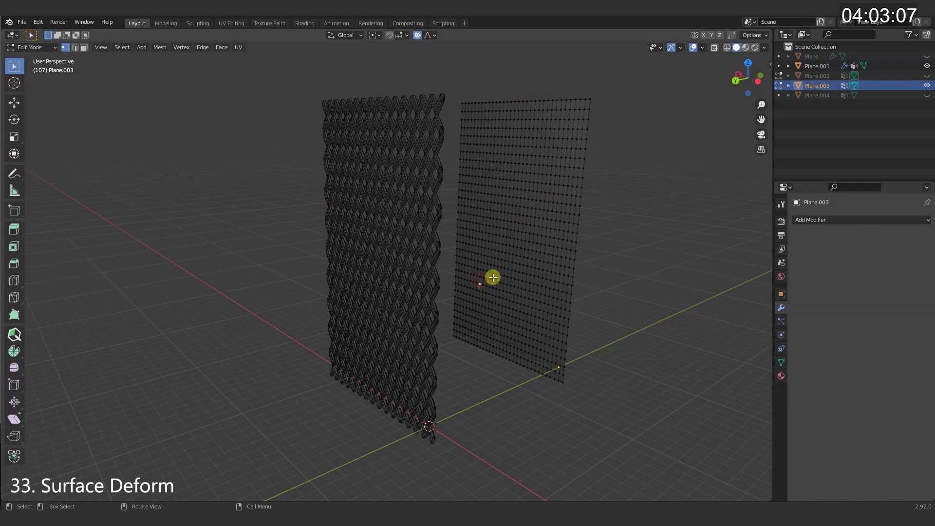
pyautogui.click(430, 287)
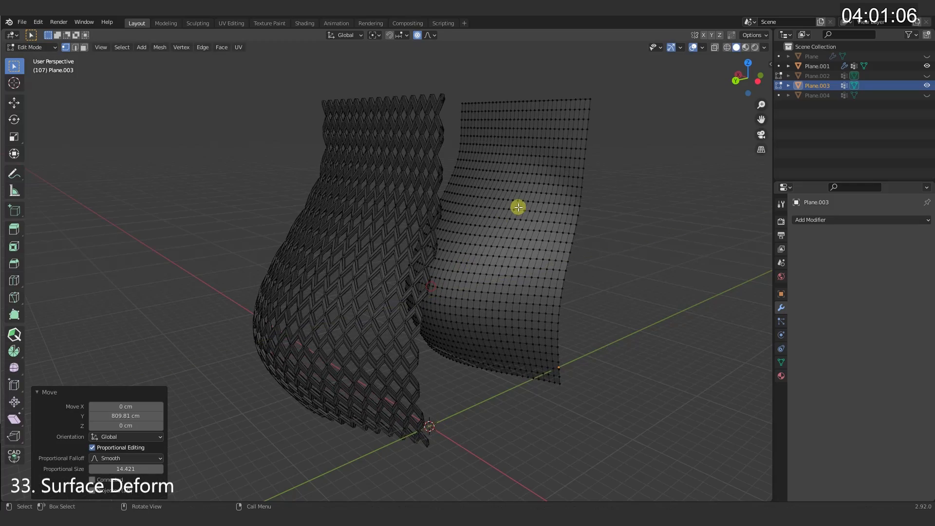
pyautogui.press('g')
pyautogui.click(584, 188)
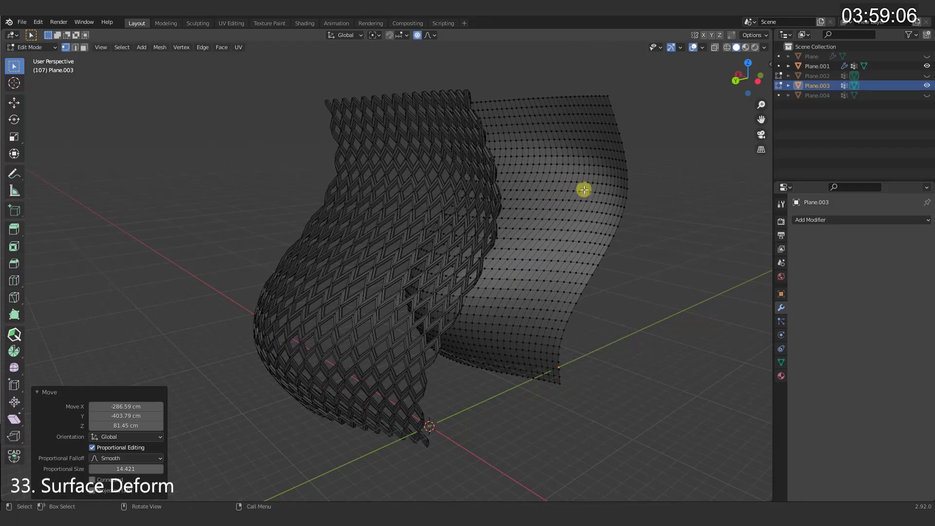
pyautogui.moveTo(584, 187); pyautogui.dragTo(574, 239, button='middle')
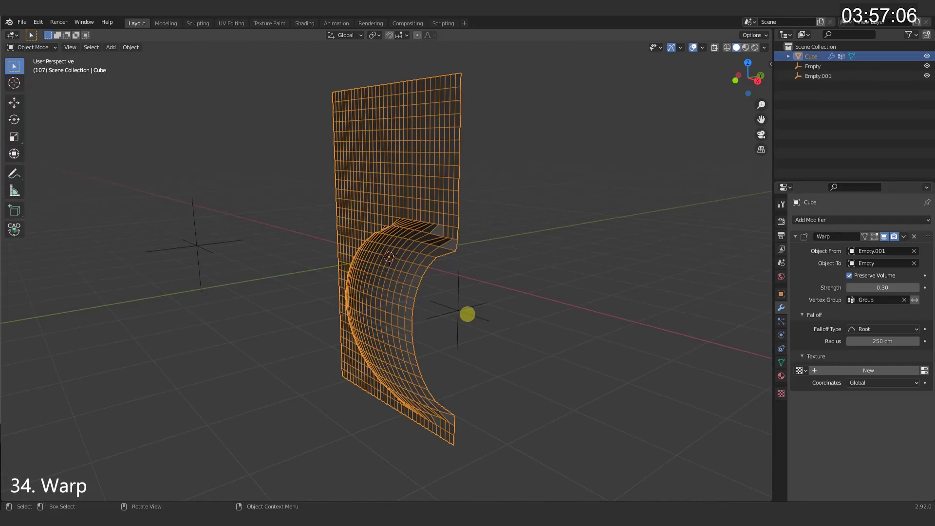
# Move the Warp modifier's two empties, Empty.001 and Empty, and set the modifier's Falloff Type to Smooth
pyautogui.click(468, 313)
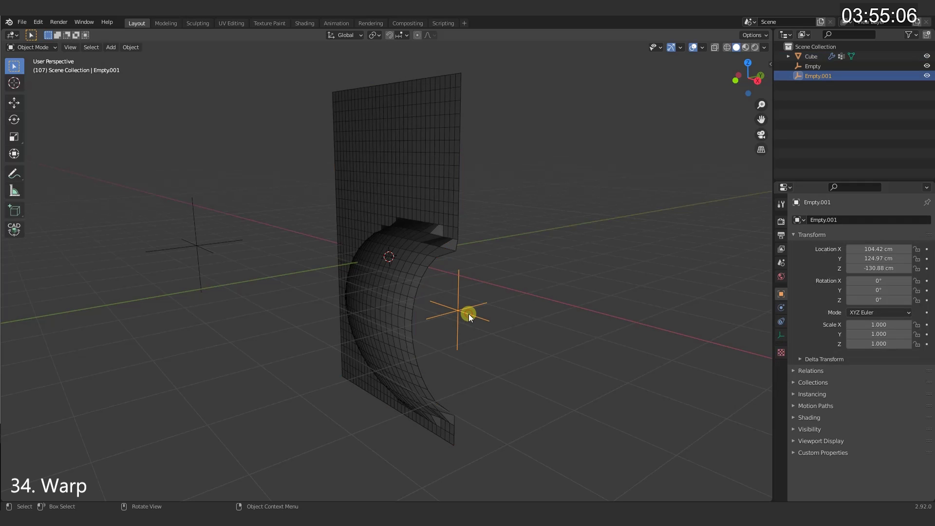
pyautogui.press('g')
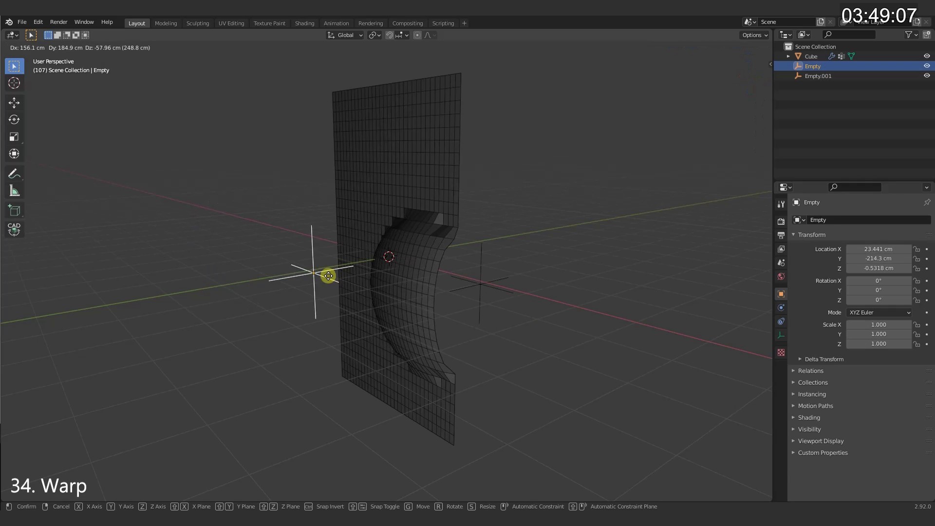
pyautogui.click(150, 219)
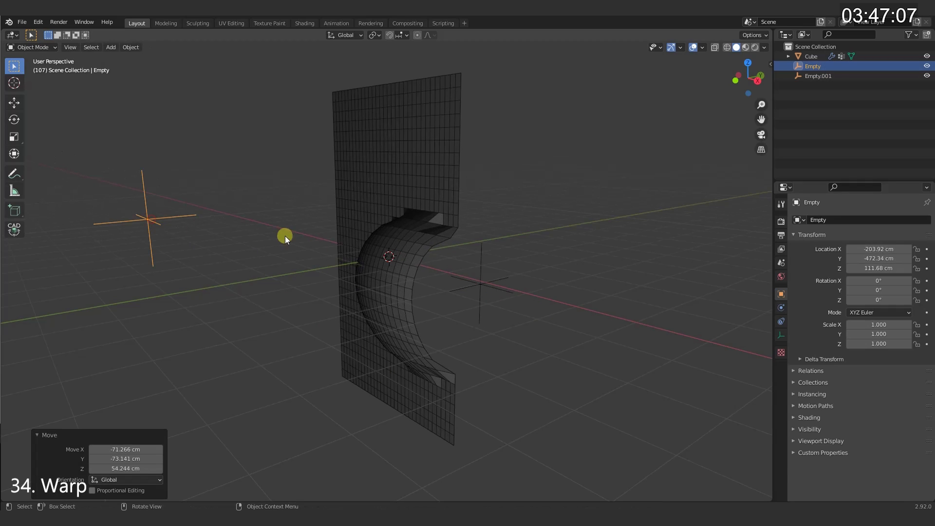
pyautogui.click(408, 256)
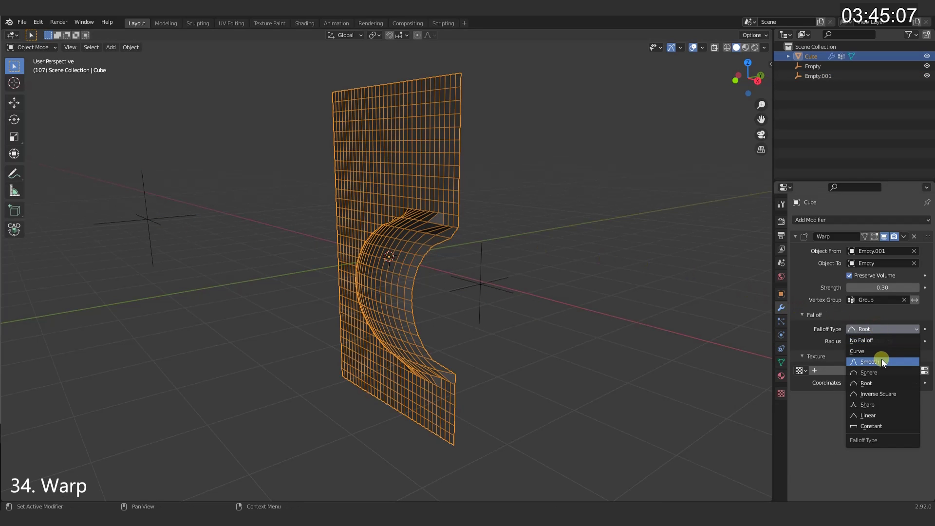
pyautogui.click(881, 361)
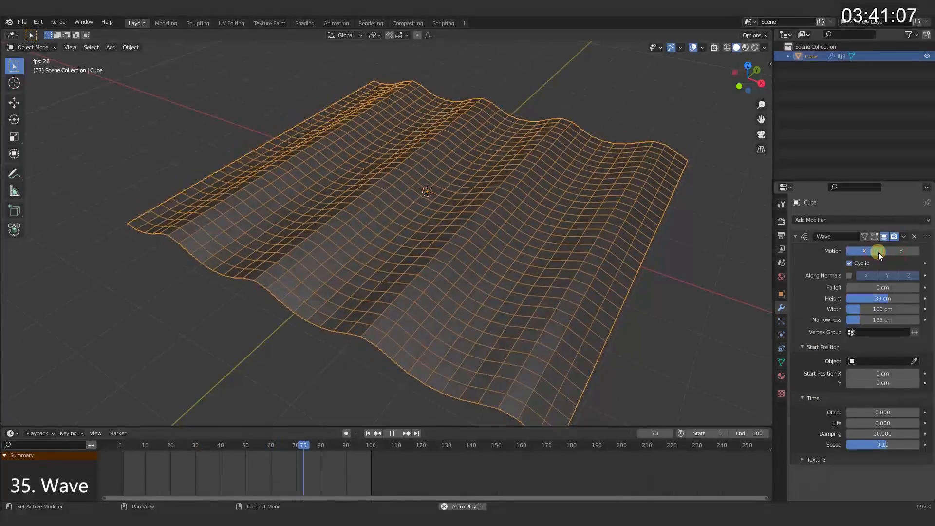
# Enable both X and Y motion on the plane's Wave modifier, and set its Height to 59 cm and Width to 182 cm
pyautogui.click(877, 252)
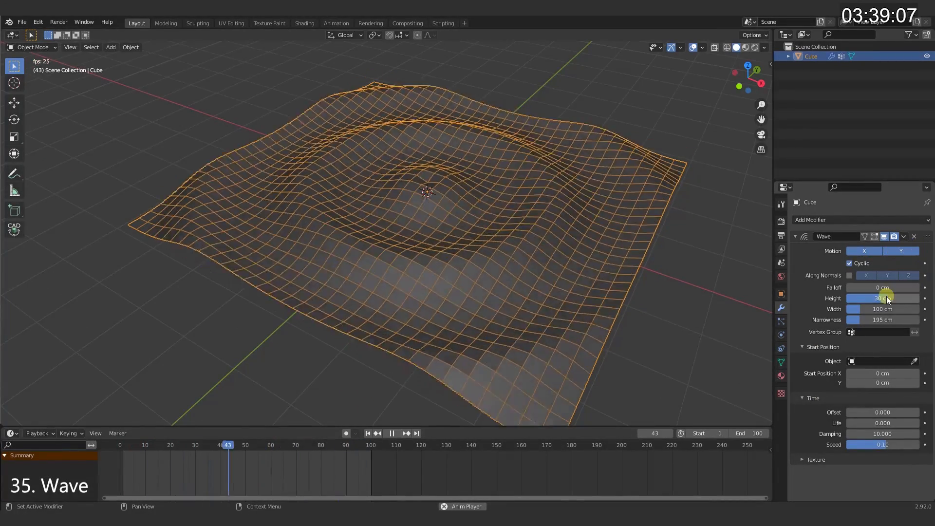
pyautogui.moveTo(892, 297); pyautogui.dragTo(880, 297)
pyautogui.moveTo(880, 297); pyautogui.dragTo(893, 296)
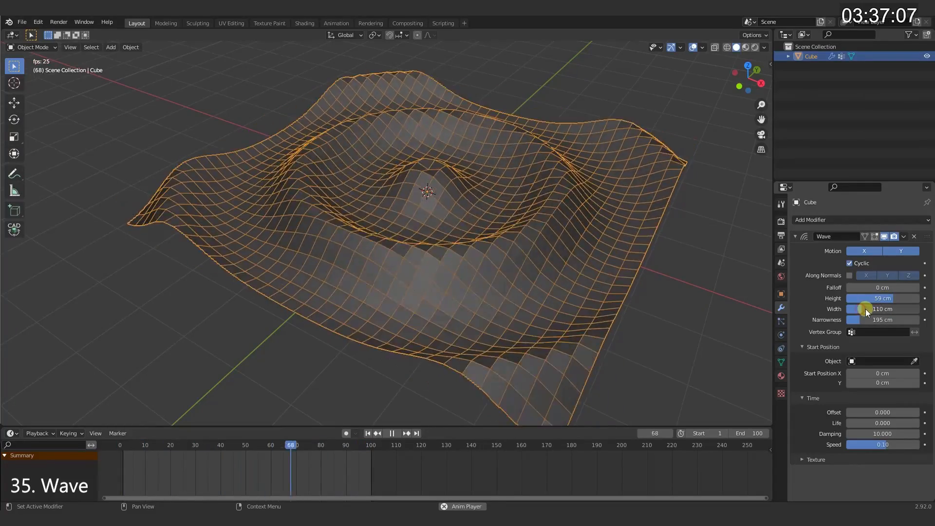
pyautogui.moveTo(866, 309); pyautogui.dragTo(886, 308)
pyautogui.moveTo(886, 308); pyautogui.dragTo(876, 308)
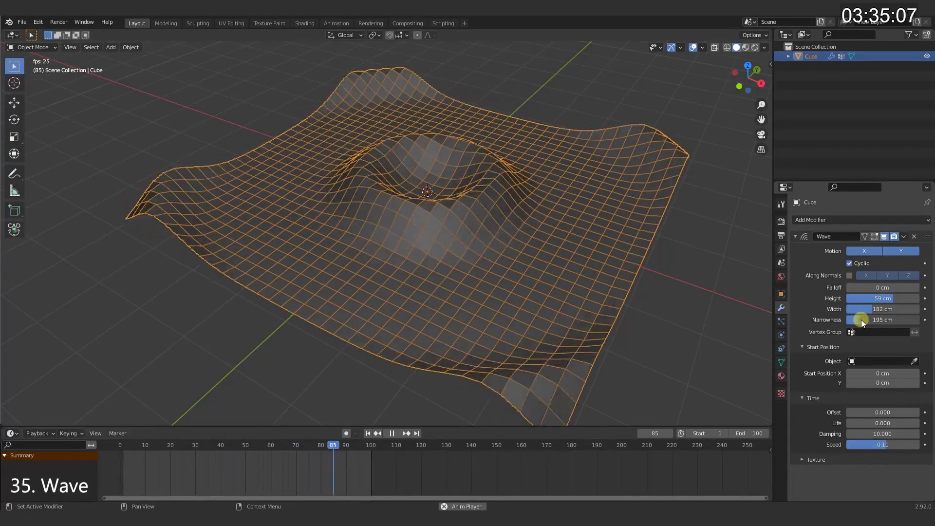
# Set the Wave modifier's Narrowness to 241 cm and Start Position X to 300 cm, and adjust Start Position Y
pyautogui.moveTo(861, 319); pyautogui.dragTo(879, 320)
pyautogui.moveTo(879, 319); pyautogui.dragTo(871, 321)
pyautogui.moveTo(872, 322); pyautogui.dragTo(859, 318)
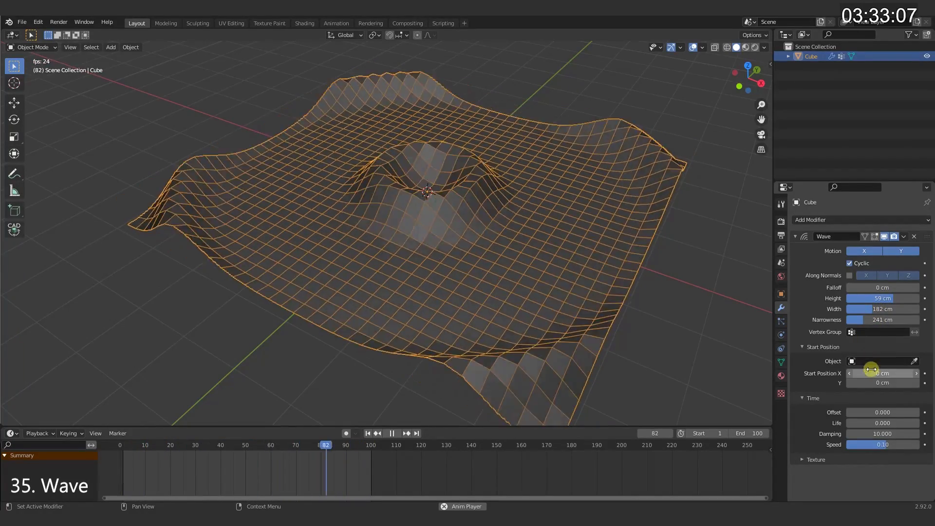
pyautogui.moveTo(852, 374); pyautogui.dragTo(876, 374)
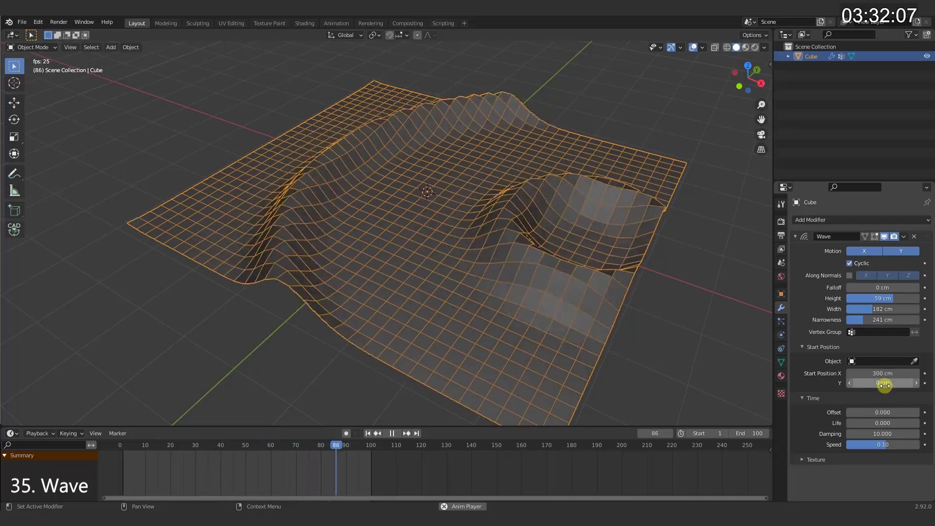
pyautogui.moveTo(884, 385); pyautogui.dragTo(880, 383)
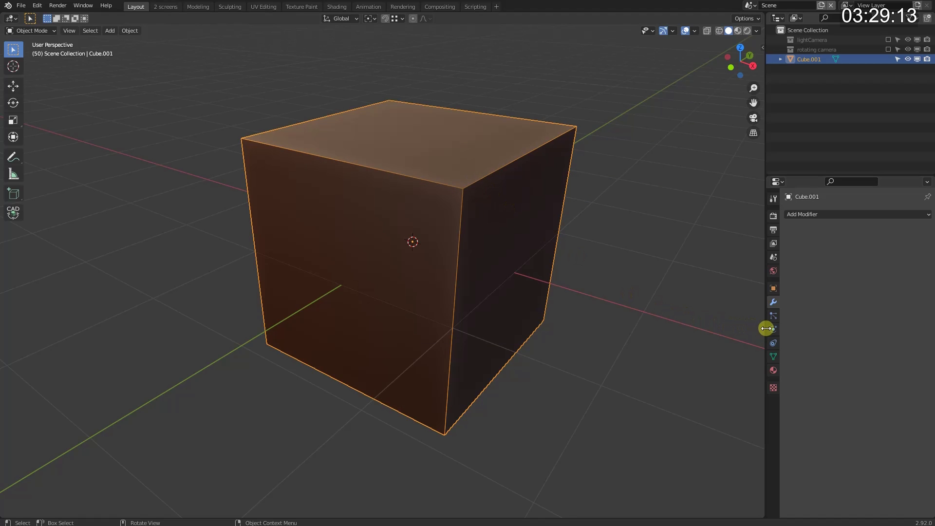
# Enable Collision, Dynamic Paint and Soft Body physics on Cube.001 and look through their settings
pyautogui.click(817, 237)
pyautogui.click(814, 258)
pyautogui.click(888, 227)
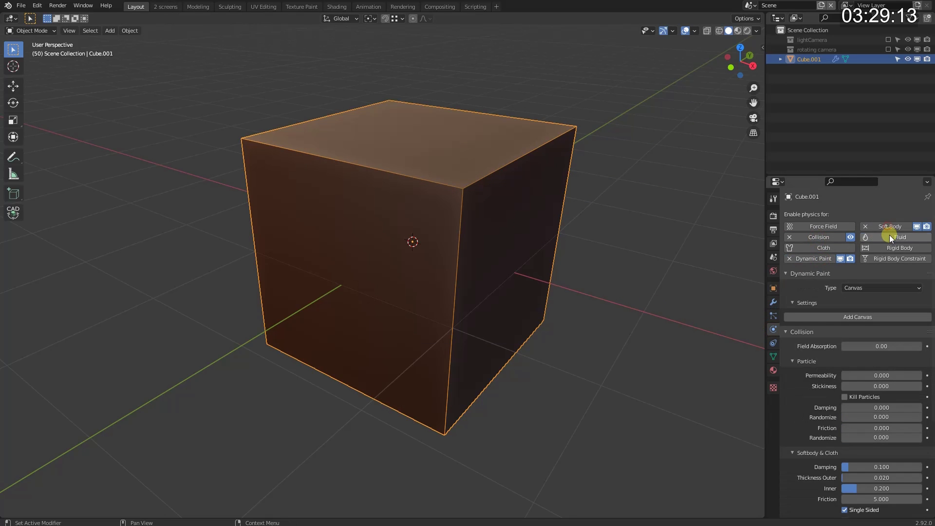
pyautogui.scroll(-10, 854, 337)
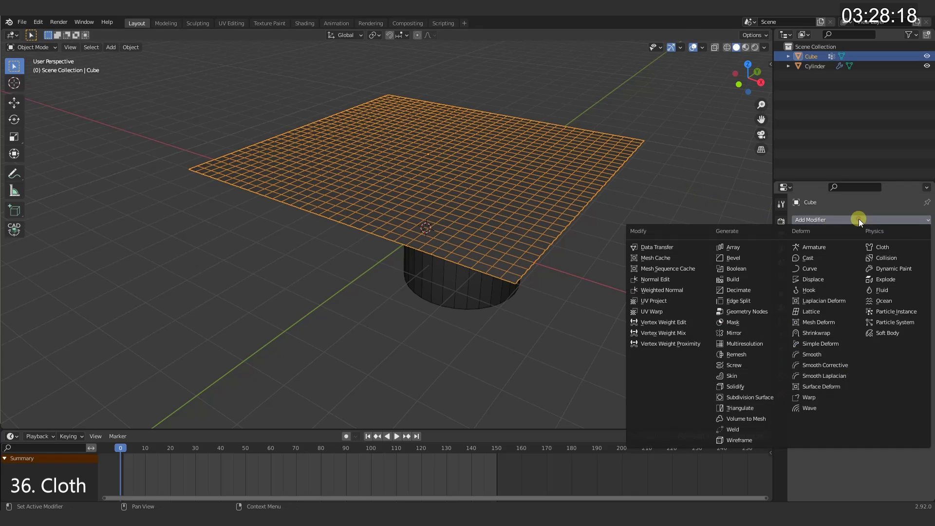
# Add a Cloth modifier to the grid above the cylinder and play the simulation
pyautogui.click(882, 247)
pyautogui.click(396, 436)
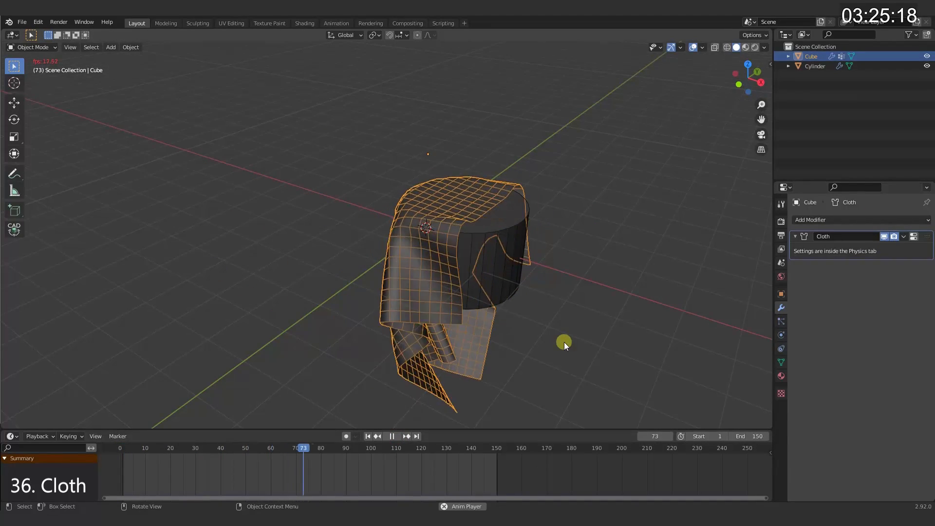
# Select the cylinder and open the physics settings of its Collision modifier
pyautogui.click(510, 233)
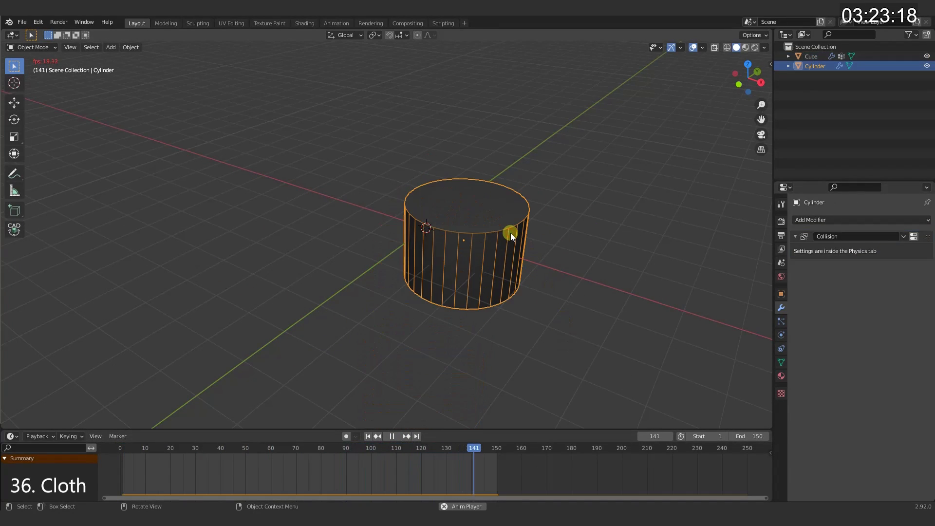
pyautogui.click(841, 236)
pyautogui.click(913, 237)
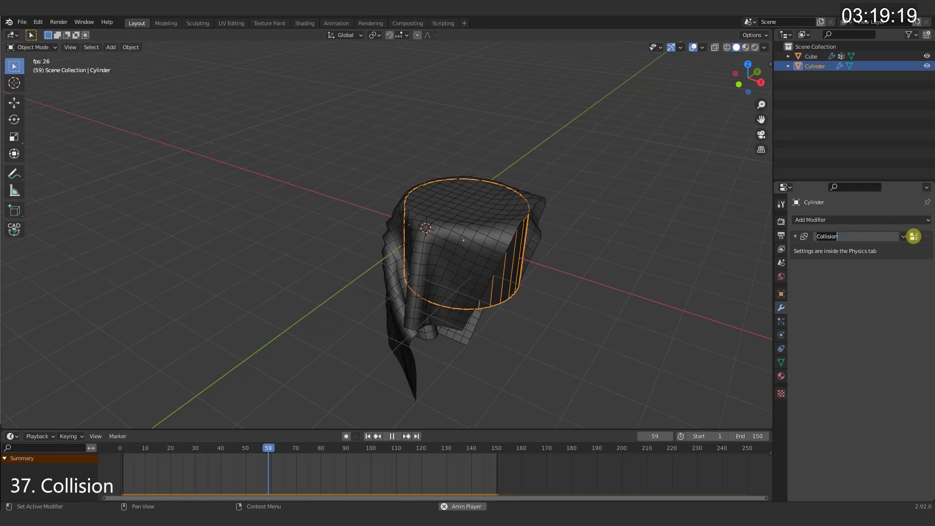
pyautogui.click(913, 237)
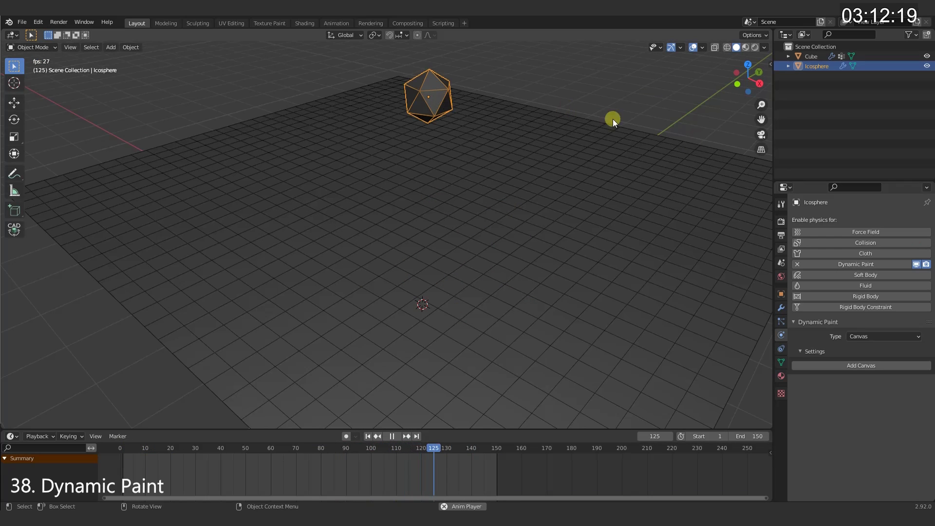
# Set the icosphere's Dynamic Paint type to Brush and add the brush
pyautogui.click(873, 337)
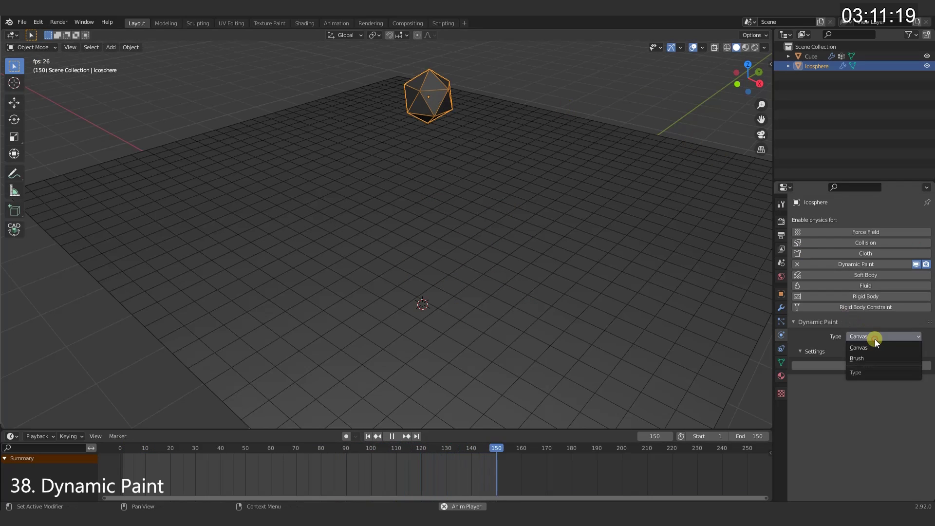
pyautogui.click(874, 357)
pyautogui.click(865, 365)
# Add a Dynamic Paint canvas to the ground grid and open its Surface Type choices
pyautogui.click(669, 211)
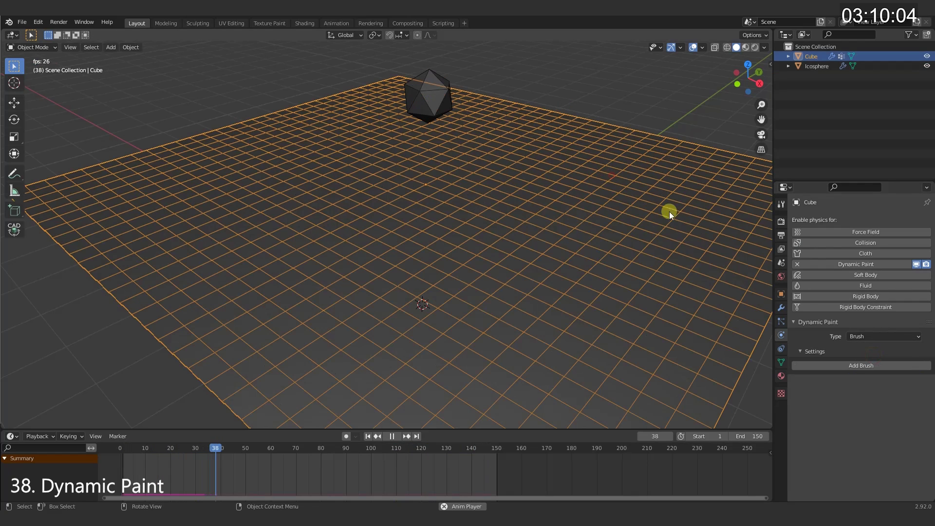
pyautogui.click(878, 347)
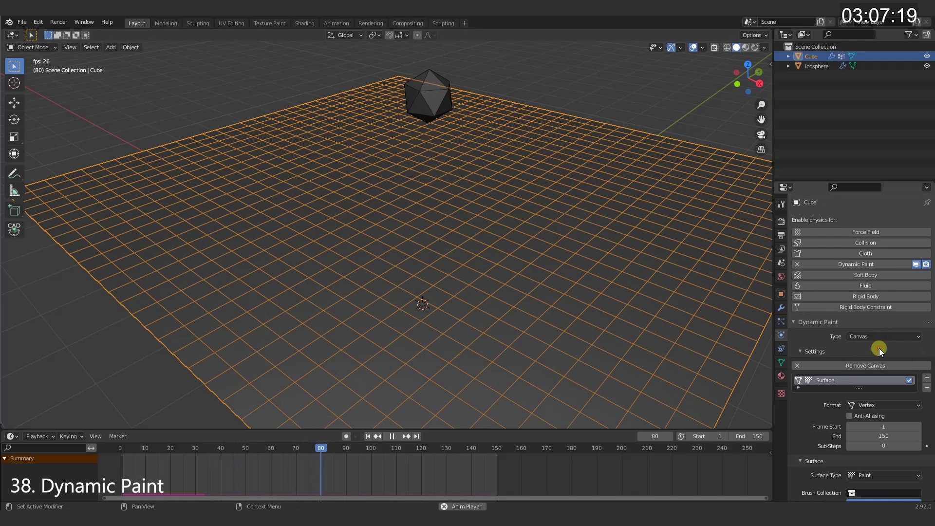
pyautogui.scroll(-2, 869, 412)
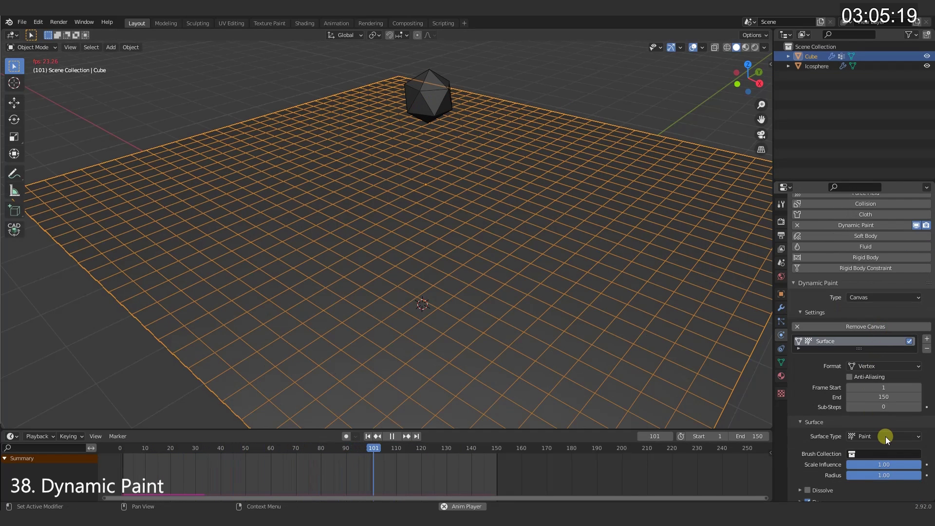
pyautogui.click(884, 433)
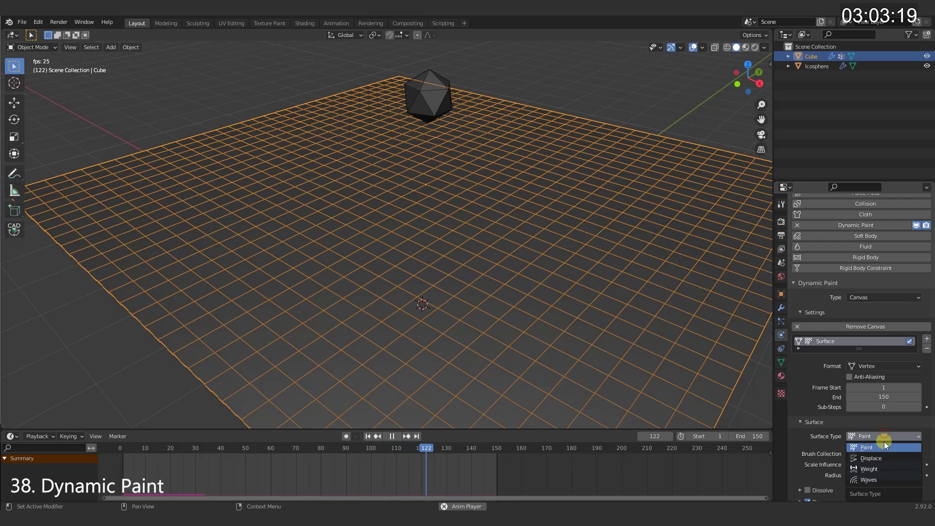
pyautogui.click(444, 92)
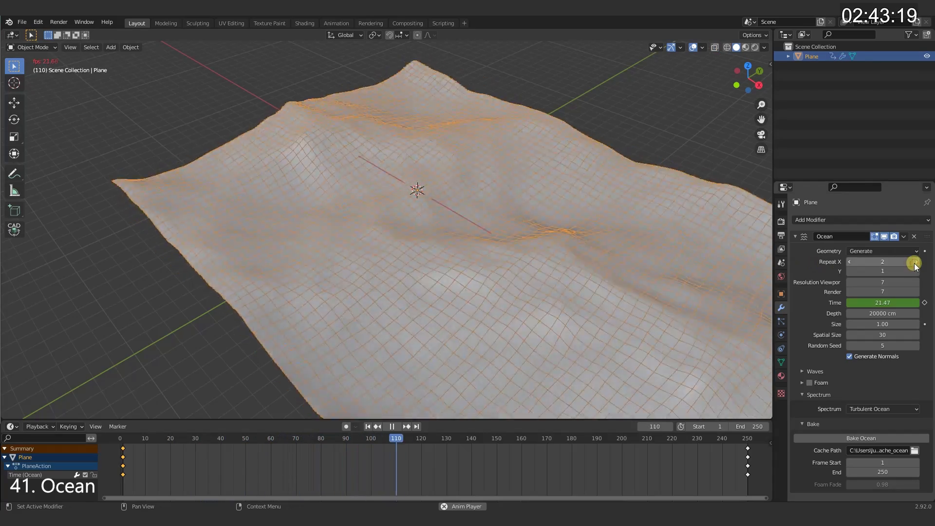
# Set the Repeat Y of the plane's Ocean modifier to 2 to extend the wave surface
pyautogui.scroll(-4, 389, 284)
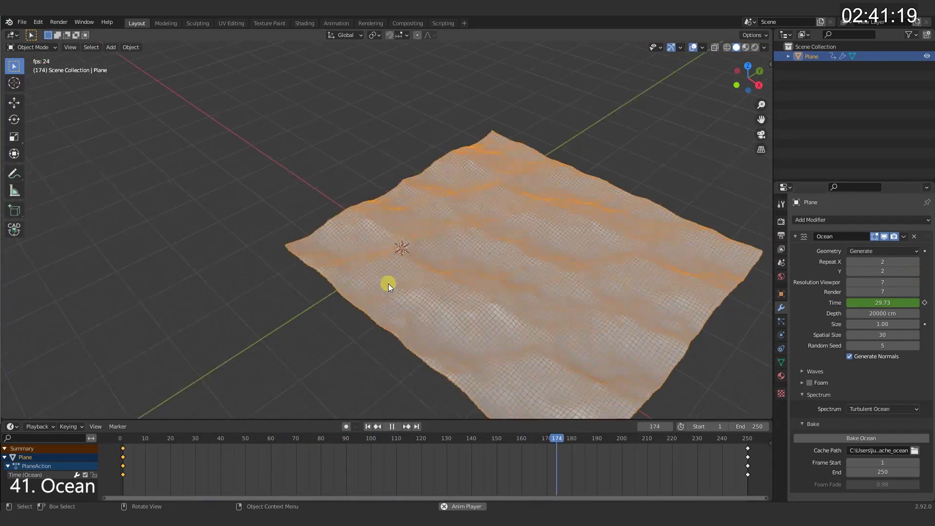
# Raise the Ocean modifier's Repeat X and Repeat Y to 3
pyautogui.click(915, 262)
pyautogui.click(916, 272)
pyautogui.click(917, 272)
# Set the Ocean modifier's Repeat X and Repeat Y both to 1
pyautogui.doubleClick(884, 262)
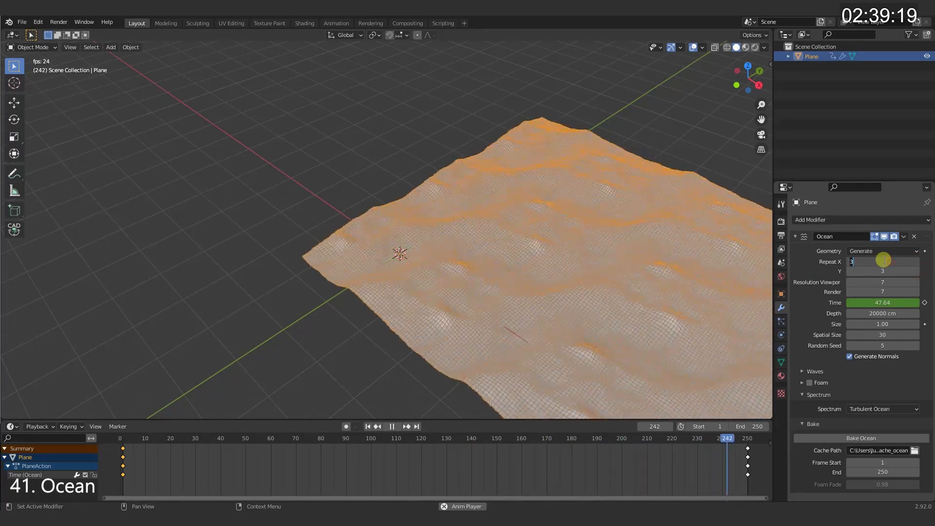
pyautogui.write('1')
pyautogui.press('Return')
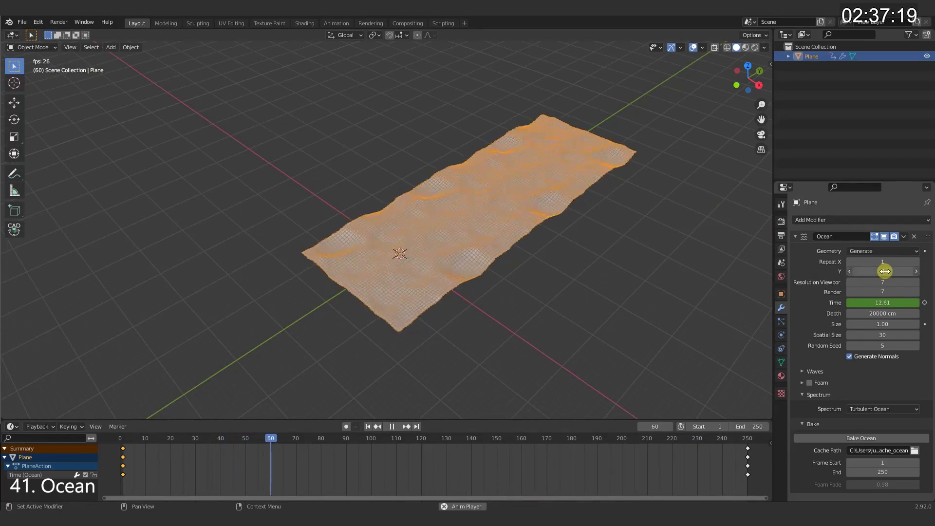
pyautogui.click(883, 271)
pyautogui.write('1')
pyautogui.press('Return')
pyautogui.scroll(5, 363, 243)
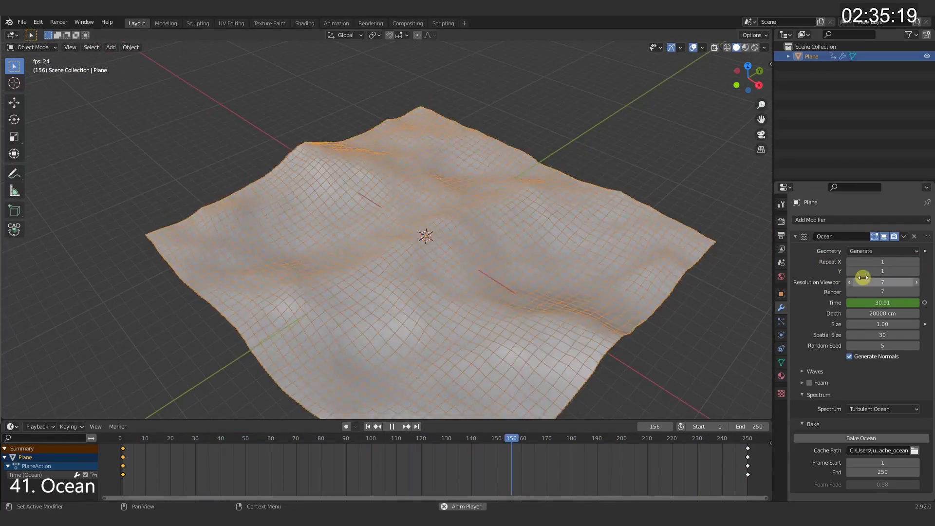
# Set the Ocean modifier's Size to 1.04 and raise its Random Seed to at least 16
pyautogui.moveTo(885, 323)
pyautogui.mouseDown()
pyautogui.moveTo(900, 322)
pyautogui.moveTo(891, 322)
pyautogui.mouseUp()
pyautogui.click(916, 346)
pyautogui.click(916, 345)
pyautogui.click(916, 345)
pyautogui.click(916, 345)
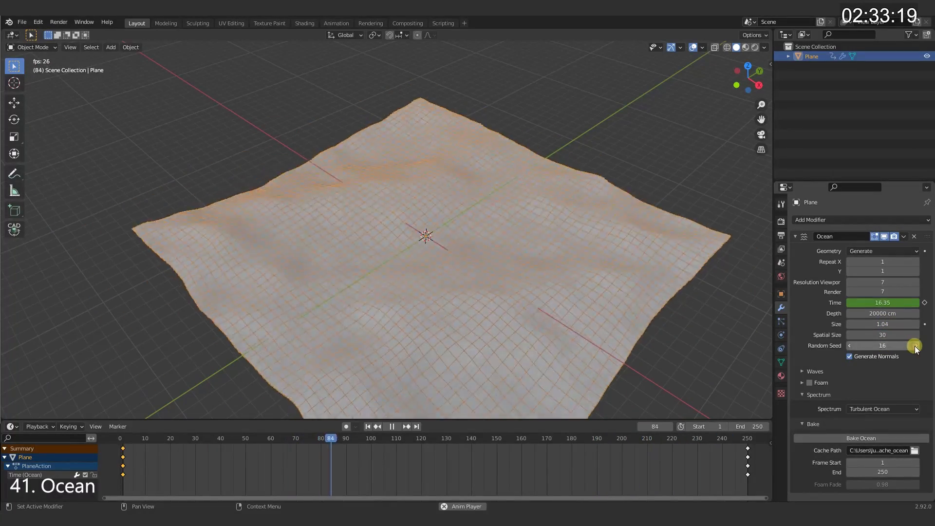
pyautogui.click(916, 345)
# Choose a different Spectrum type for the Ocean modifier
pyautogui.click(882, 408)
pyautogui.click(861, 440)
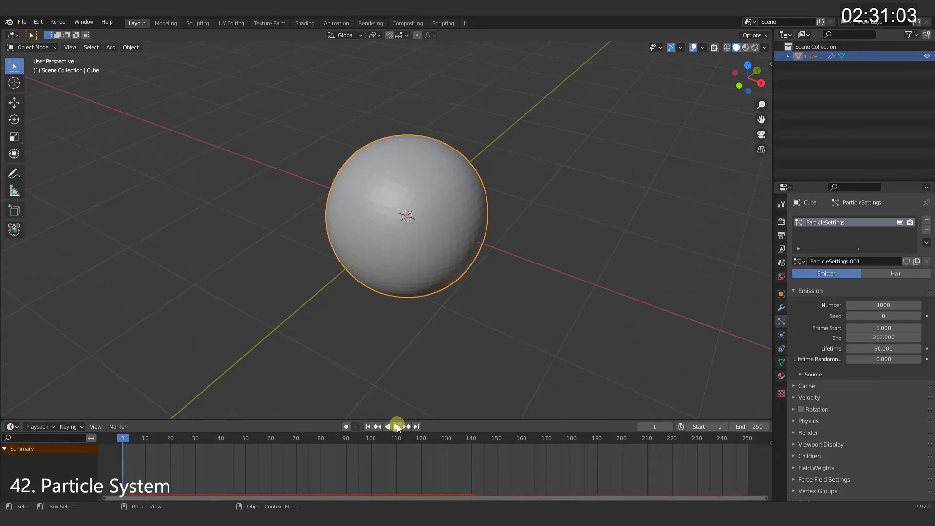
# Play the sphere's particle animation, switching the particle system to Hair and increasing its Hair Length
pyautogui.click(397, 426)
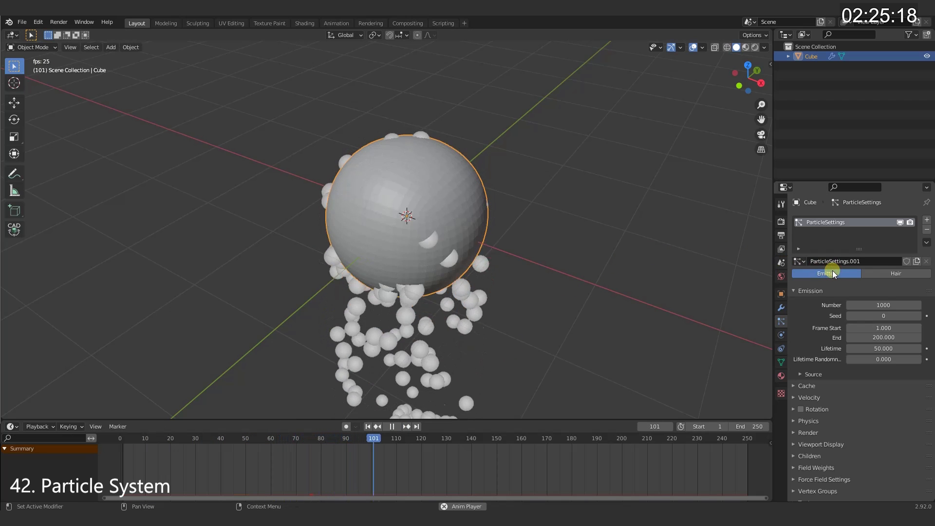
pyautogui.click(894, 273)
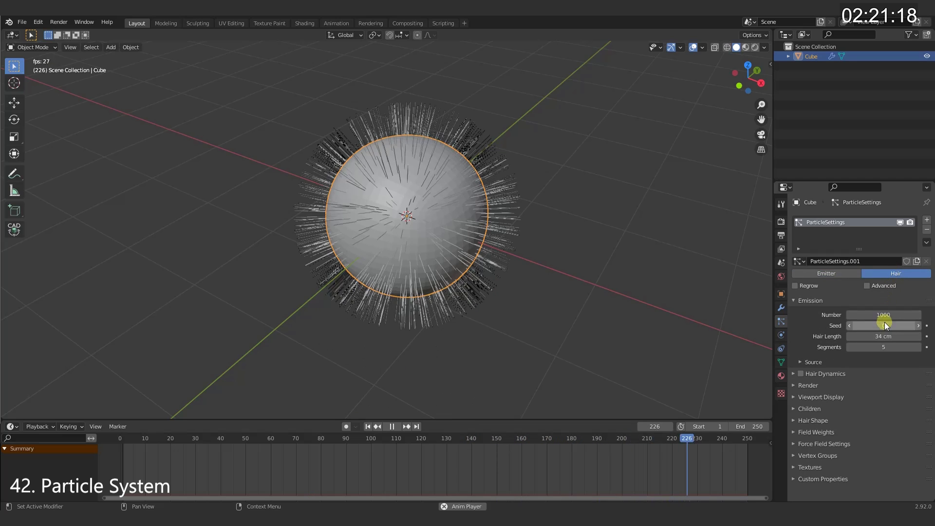
pyautogui.moveTo(884, 336); pyautogui.dragTo(928, 335)
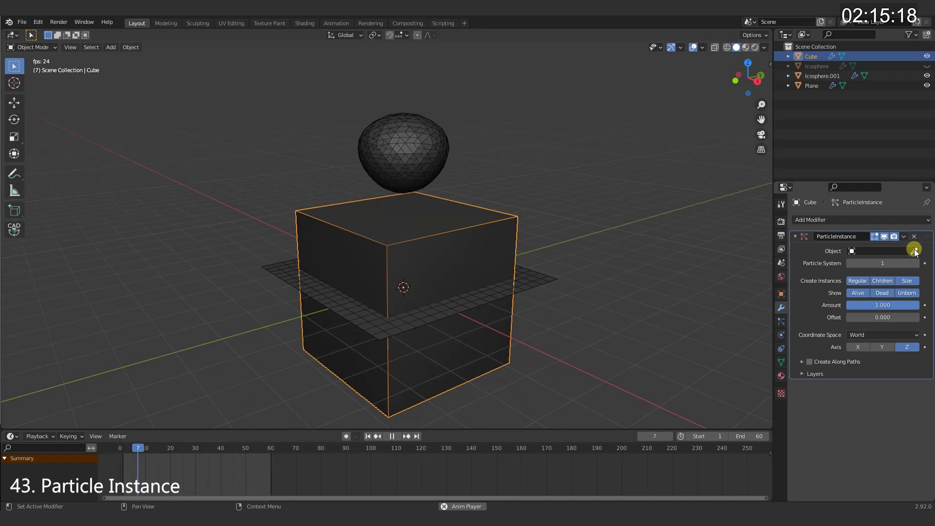
# Assign the icosphere above the cube as the Object of the cube's ParticleInstance modifier
pyautogui.click(426, 160)
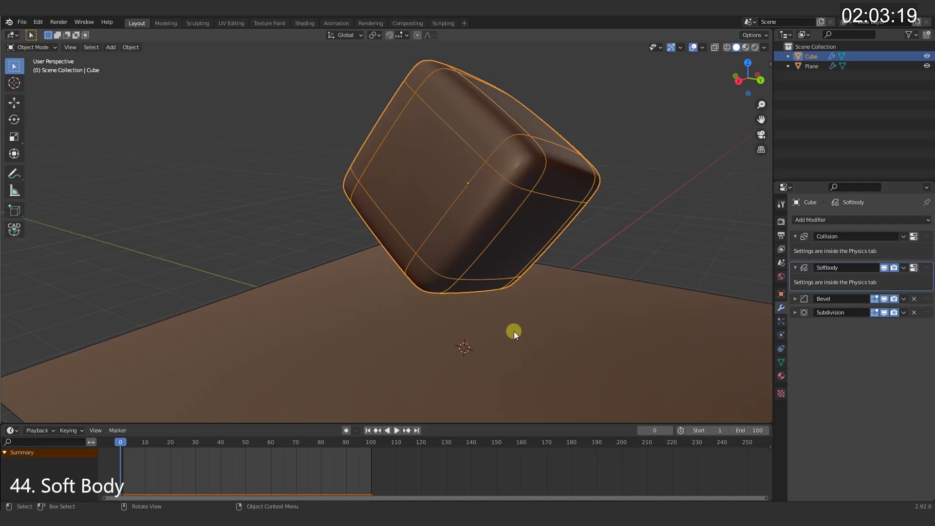
# Play the soft body simulation of the rounded cube falling onto the plane
pyautogui.click(395, 430)
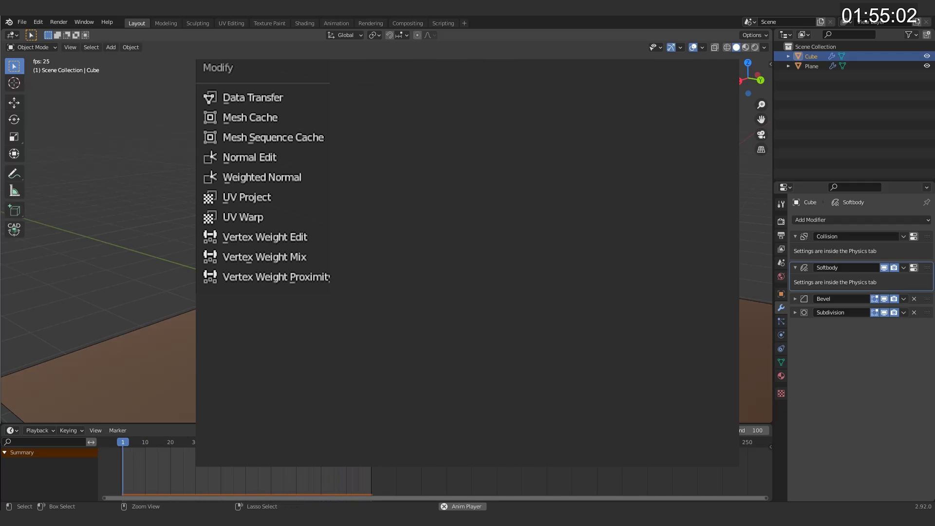
# Check the topology of both cylinders in Edit Mode and set Proper Cylinder to display as Bounds
pyautogui.moveTo(474, 352); pyautogui.dragTo(384, 292, button='middle')
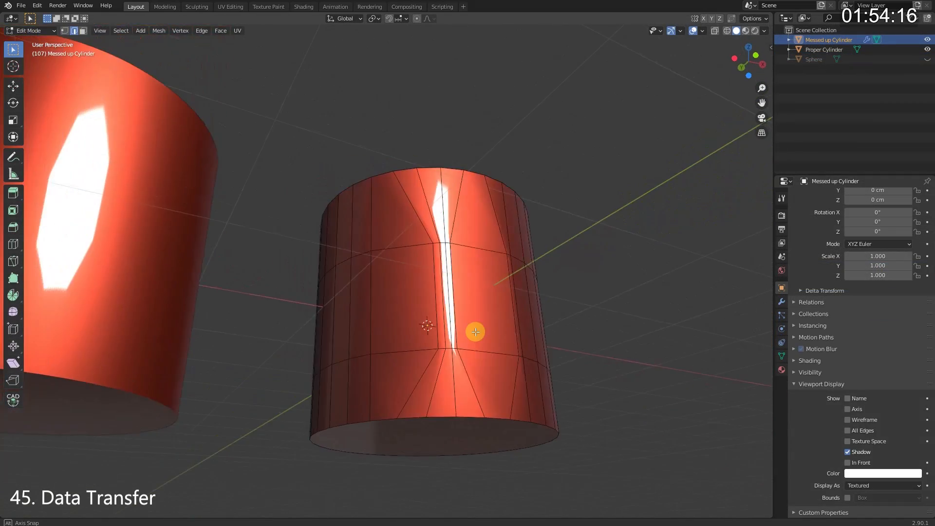
pyautogui.press('Tab')
pyautogui.click(387, 296)
pyautogui.press('Tab')
pyautogui.press('Tab')
pyautogui.click(861, 478)
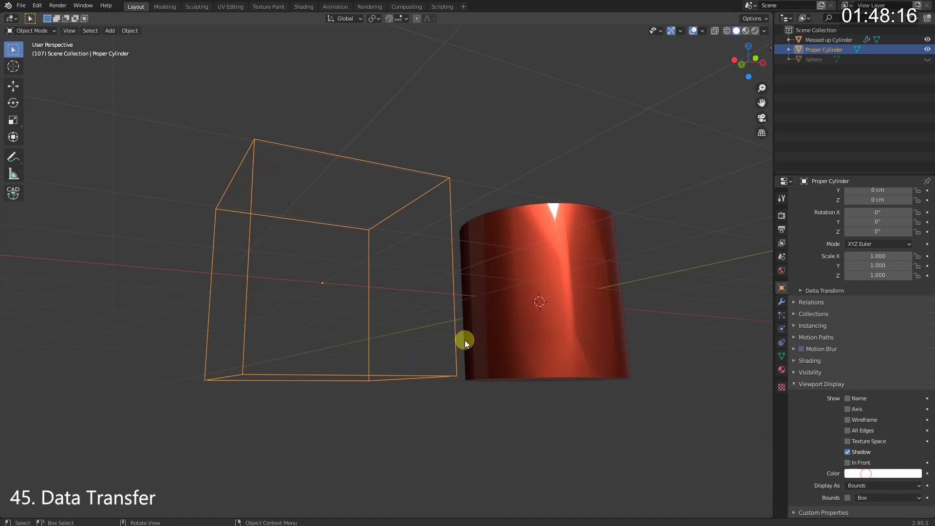
# Move Proper Cylinder 300 cm along the X axis onto the messed up cylinder
pyautogui.write('gx300')
pyautogui.press('Return')
pyautogui.keyDown('shift'); pyautogui.moveTo(497, 347); pyautogui.dragTo(368, 363, button='middle'); pyautogui.keyUp('shift')
pyautogui.scroll(3, 408, 363)
# Select Messed up Cylinder and assign Proper Cylinder as the Source of its DataTransfer modifier
pyautogui.click(444, 299)
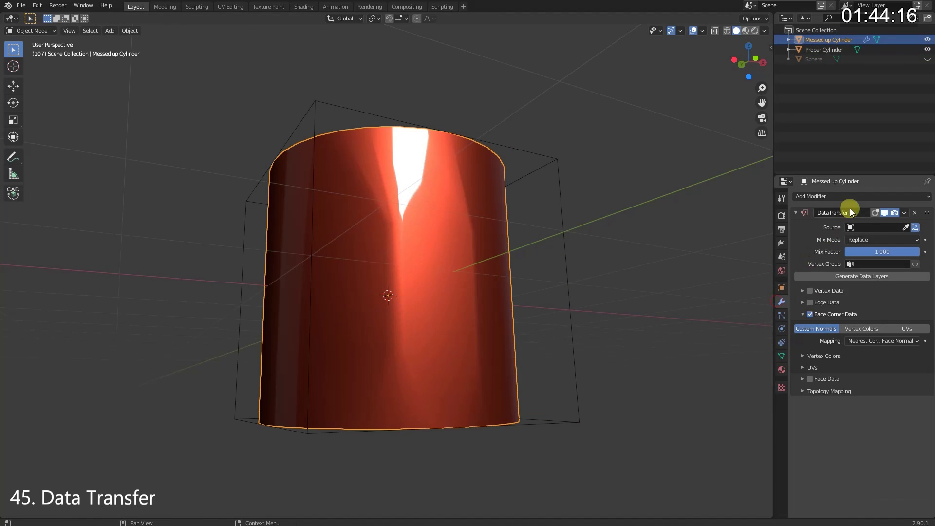
pyautogui.click(559, 202)
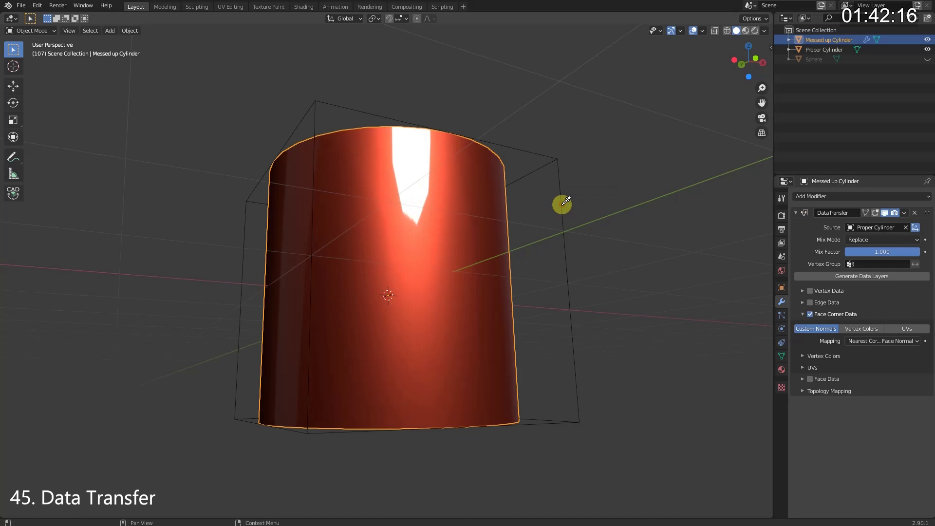
pyautogui.moveTo(558, 204); pyautogui.dragTo(545, 288, button='middle')
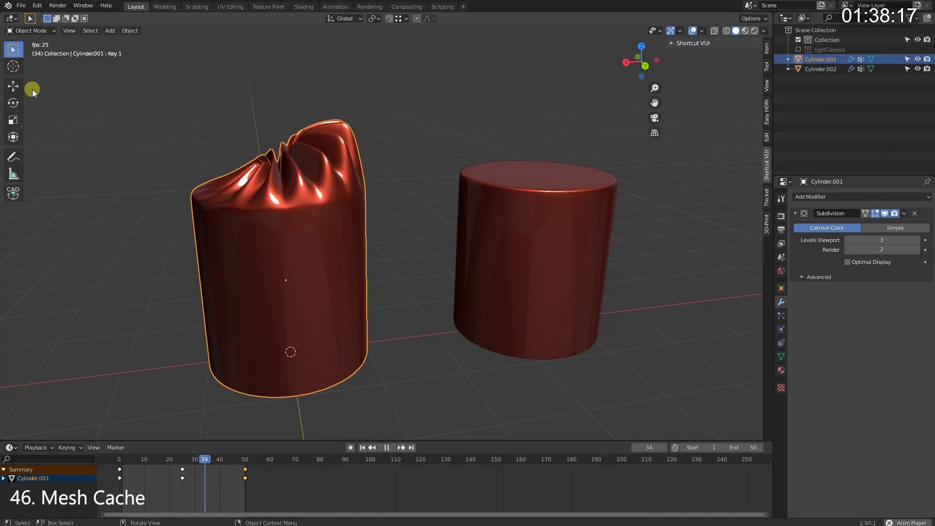
# Export the animated Cylinder.001 in the Lightwave Point Cache (.mdd) format
pyautogui.click(22, 6)
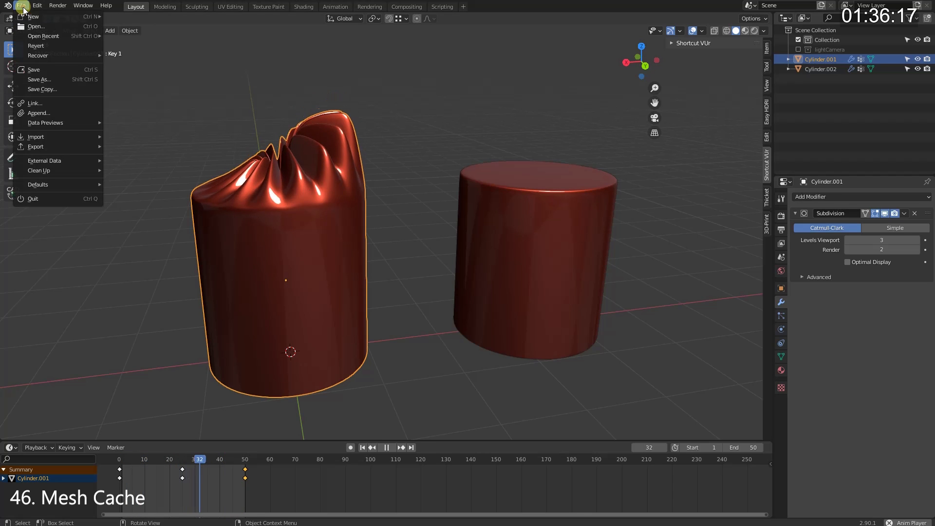
pyautogui.moveTo(45, 145)
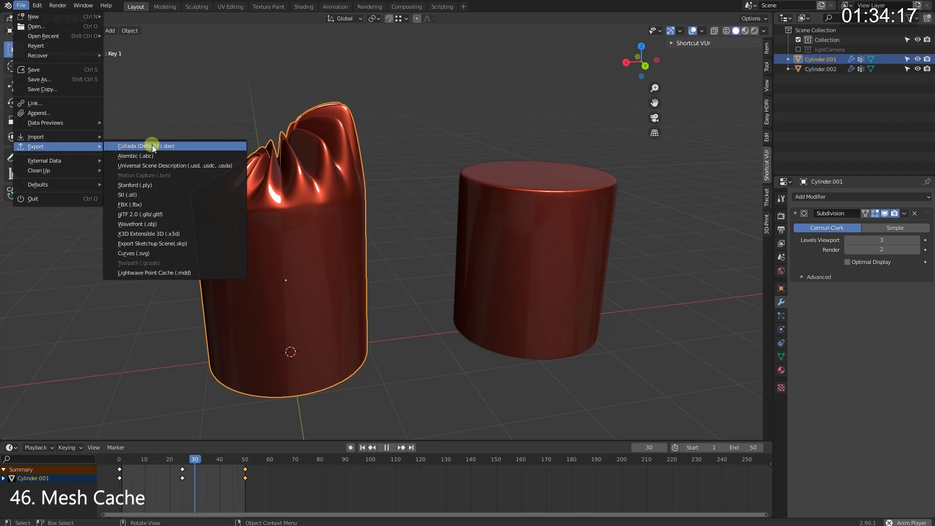
pyautogui.click(146, 273)
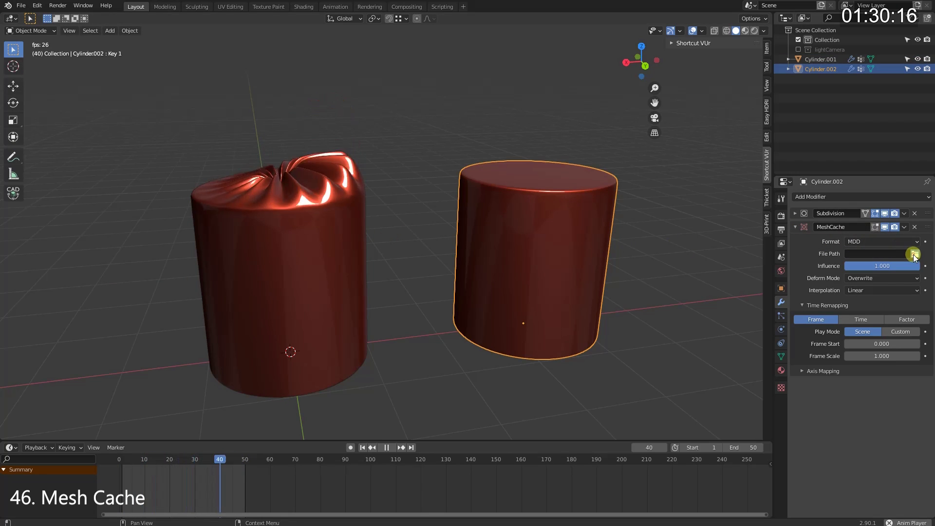
# Load the exported MDD file into the MeshCache modifier of Cylinder.002 and reduce its Influence to 0.682
pyautogui.click(915, 254)
pyautogui.doubleClick(372, 180)
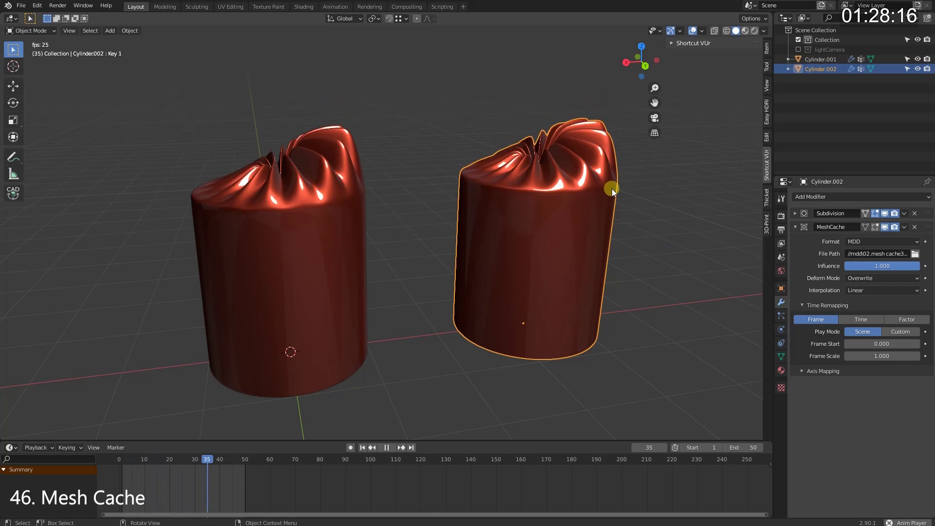
pyautogui.moveTo(901, 266); pyautogui.dragTo(883, 268)
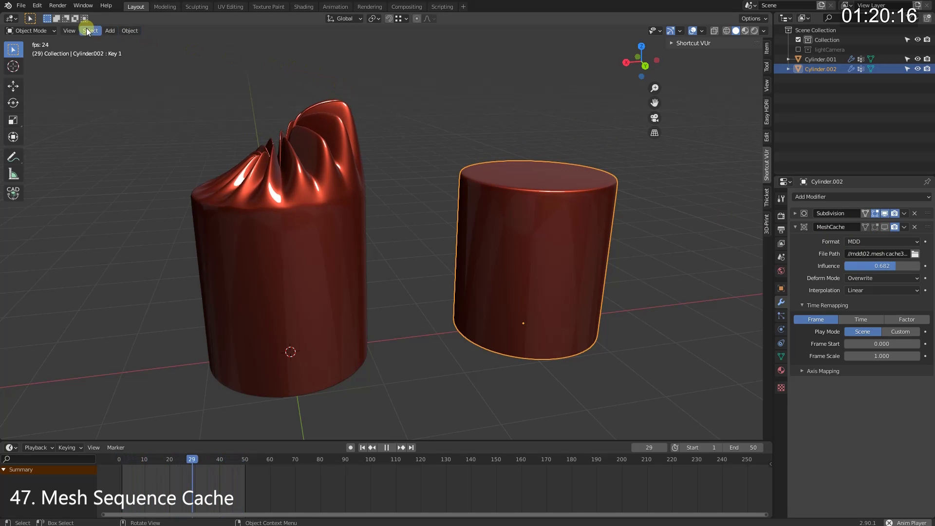
# Open the list of export file formats
pyautogui.click(21, 7)
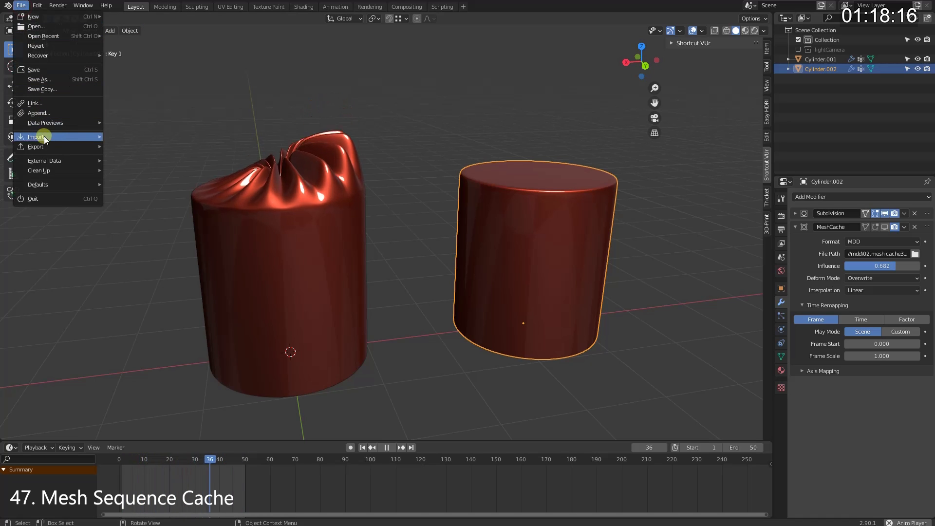
pyautogui.moveTo(49, 149)
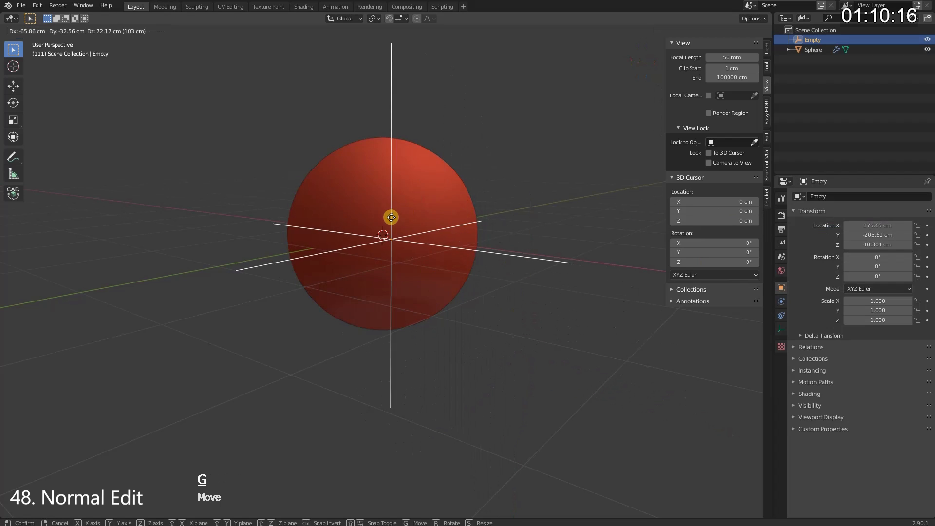
# Constrain the empty's move near the sphere to the X axis
pyautogui.press('x')
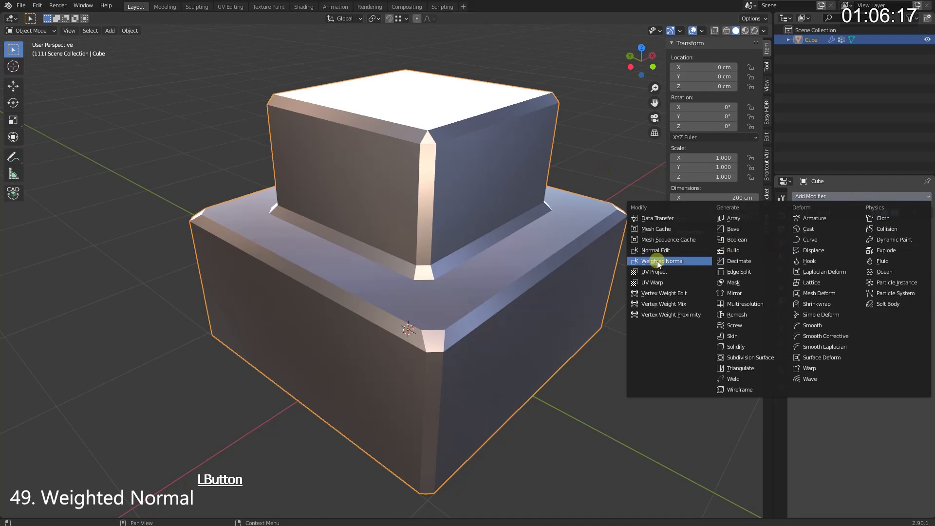
# Add a Weighted Normal modifier to the beveled cube and set its Weight to 100
pyautogui.click(656, 261)
pyautogui.moveTo(874, 252)
pyautogui.mouseDown()
pyautogui.moveTo(924, 253)
pyautogui.moveTo(871, 250)
pyautogui.mouseUp()
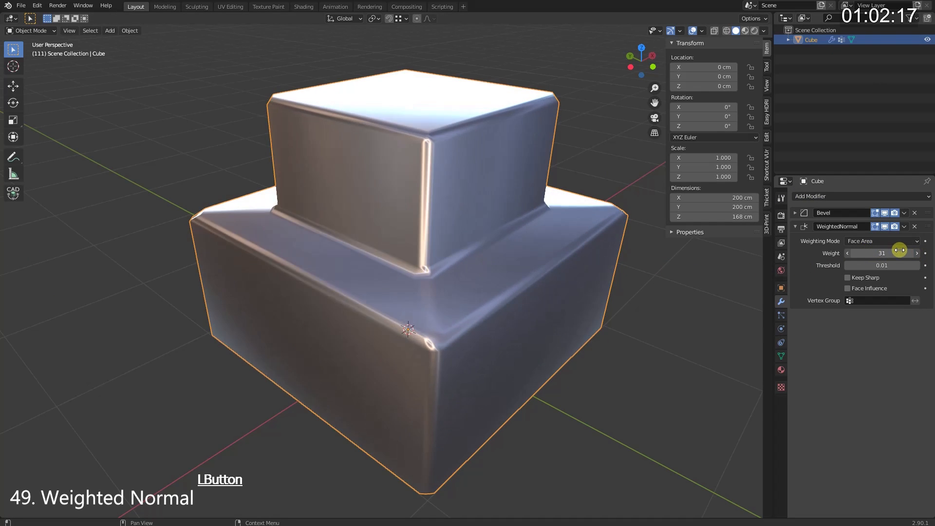
pyautogui.moveTo(913, 246); pyautogui.dragTo(29, 246)
# Compare the cube's beveled edges with the WeightedNormal modifier's viewport display turned off and on
pyautogui.scroll(10, 355, 309)
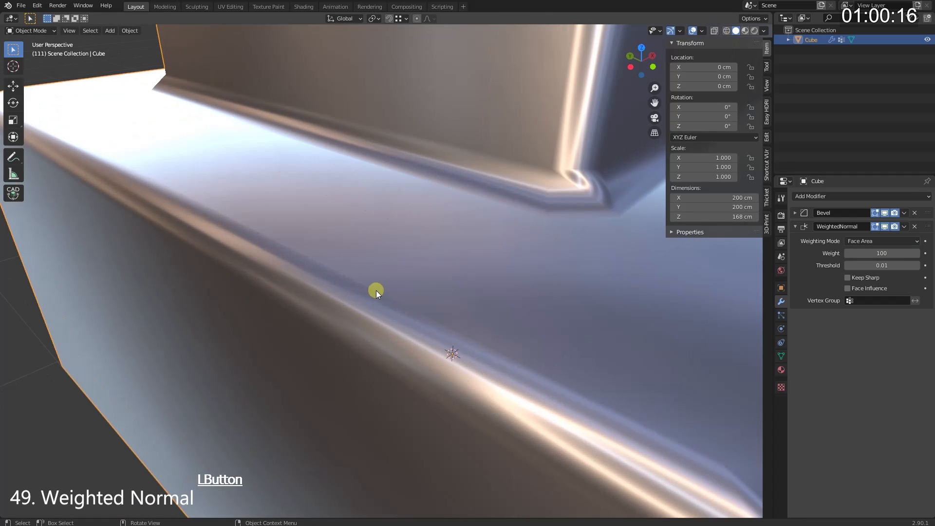
pyautogui.click(885, 226)
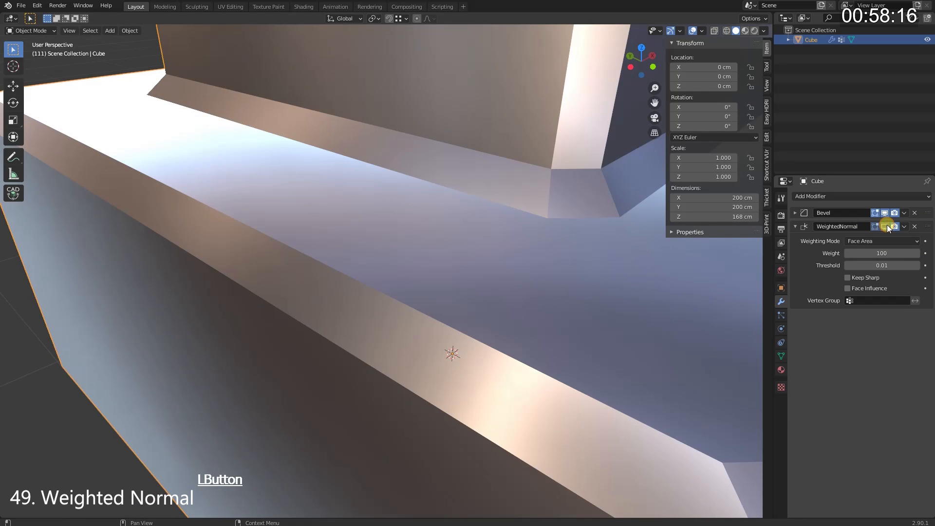
pyautogui.click(886, 225)
pyautogui.click(886, 225)
pyautogui.click(885, 226)
pyautogui.click(885, 226)
pyautogui.click(884, 226)
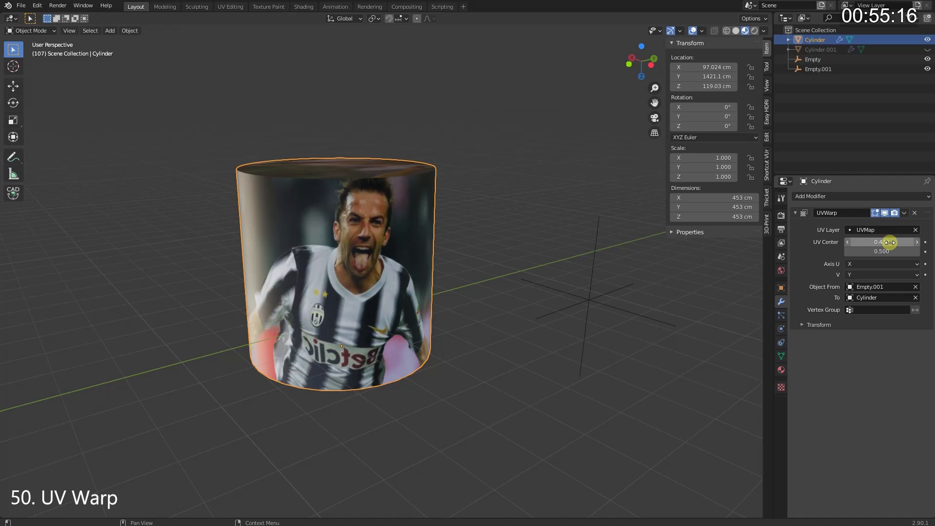
# Raise the first UV Center value of the cylinder's UVWarp modifier to 0.930
pyautogui.click(917, 243)
pyautogui.click(917, 243)
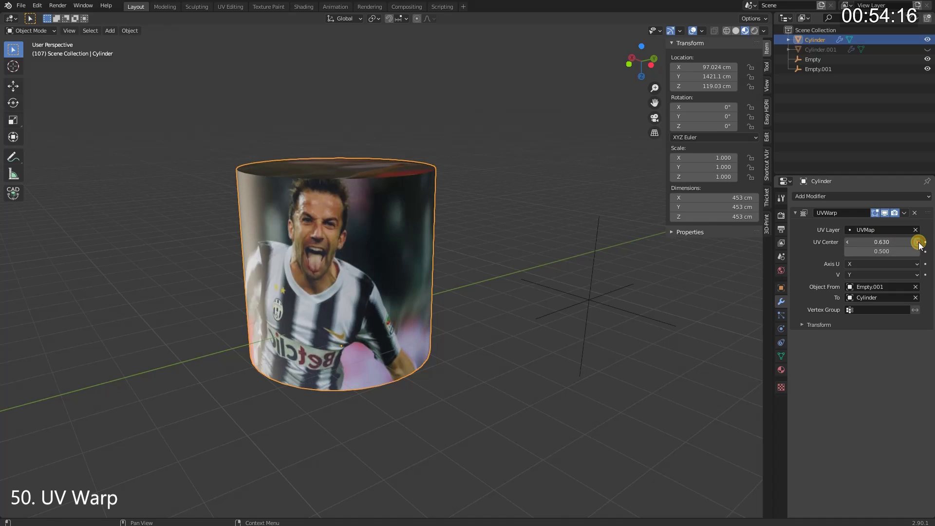
pyautogui.click(917, 243)
pyautogui.click(917, 242)
pyautogui.click(917, 242)
# Set the second UV Center value of the cylinder's UVWarp modifier to 0.900
pyautogui.click(916, 252)
pyautogui.click(917, 252)
pyautogui.click(917, 252)
pyautogui.click(917, 252)
pyautogui.click(917, 251)
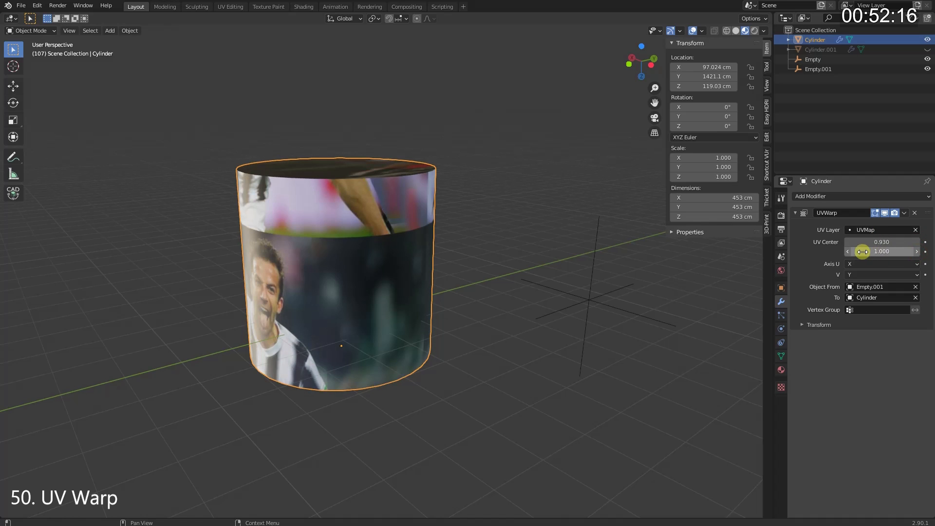
pyautogui.click(847, 251)
# Lower the first UV Center value of the UVWarp modifier back to 0.430
pyautogui.click(847, 244)
pyautogui.click(846, 244)
pyautogui.click(846, 244)
pyautogui.click(847, 244)
pyautogui.click(846, 244)
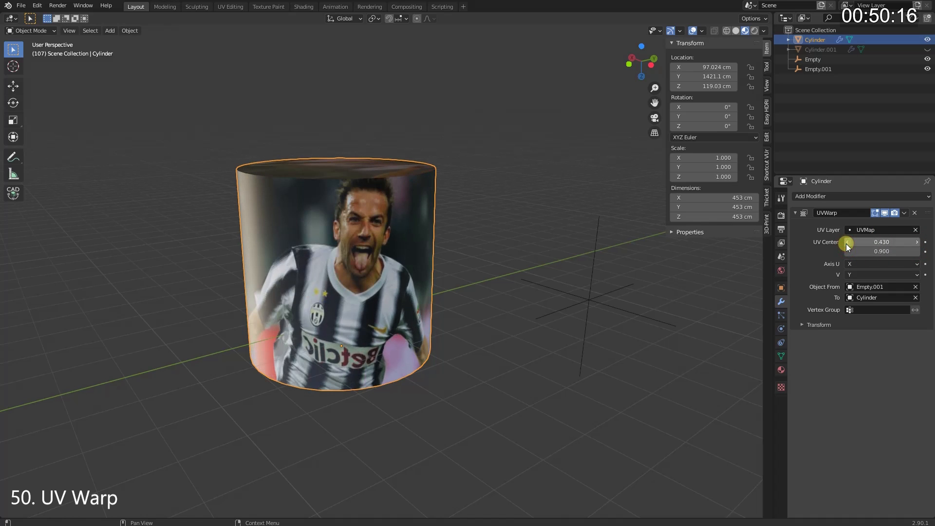
# Move Empty.001 along the global X axis and rotate it about the Z axis to warp the cylinder's texture
pyautogui.click(598, 302)
pyautogui.press('g')
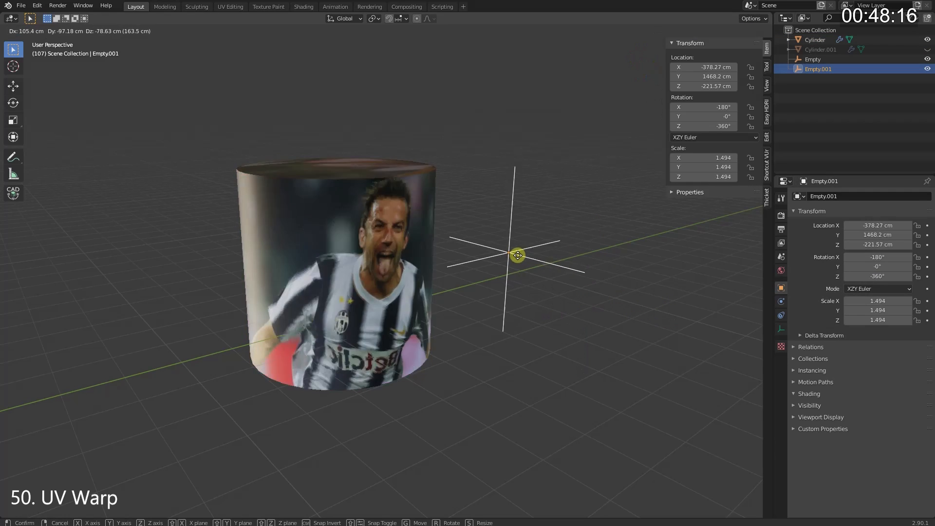
pyautogui.press('x')
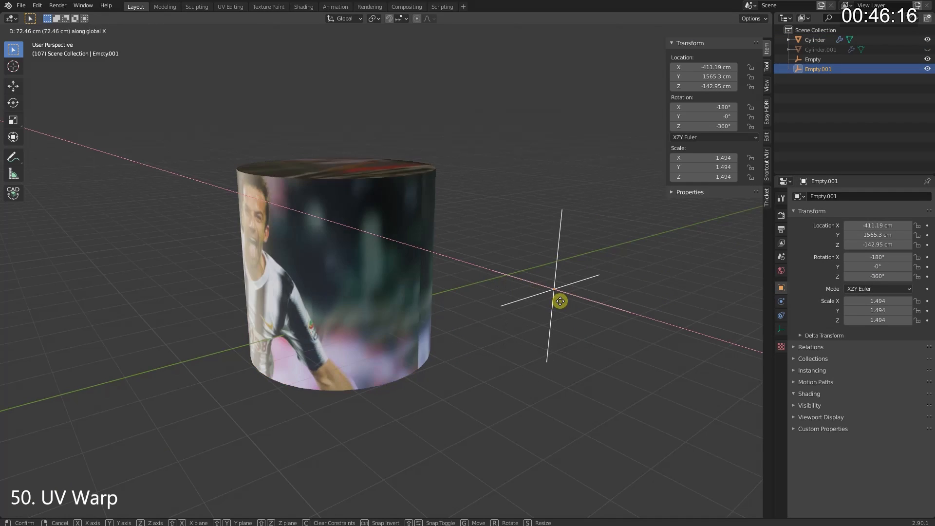
pyautogui.click(564, 294)
pyautogui.press('r')
pyautogui.press('z')
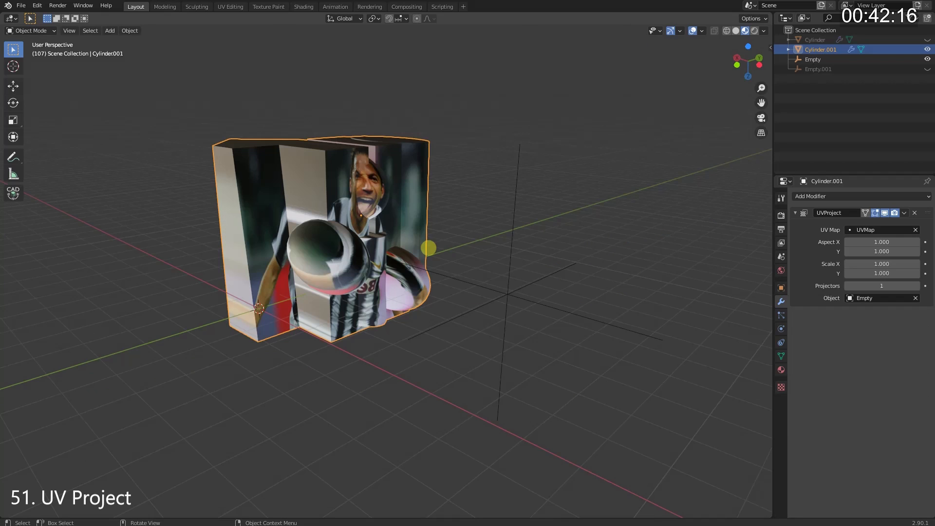
# Move the projector Empty along the global Y axis to shift the image projected onto Cylinder.001
pyautogui.click(506, 295)
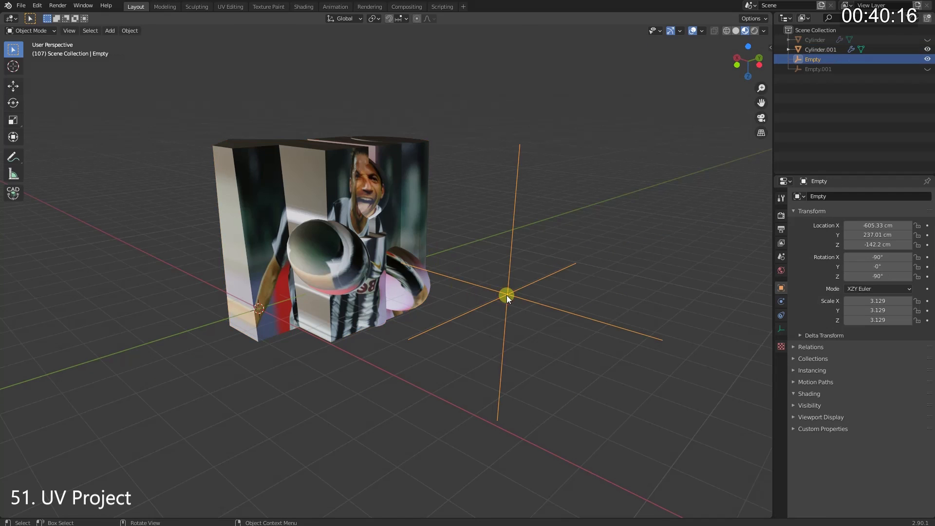
pyautogui.press('g')
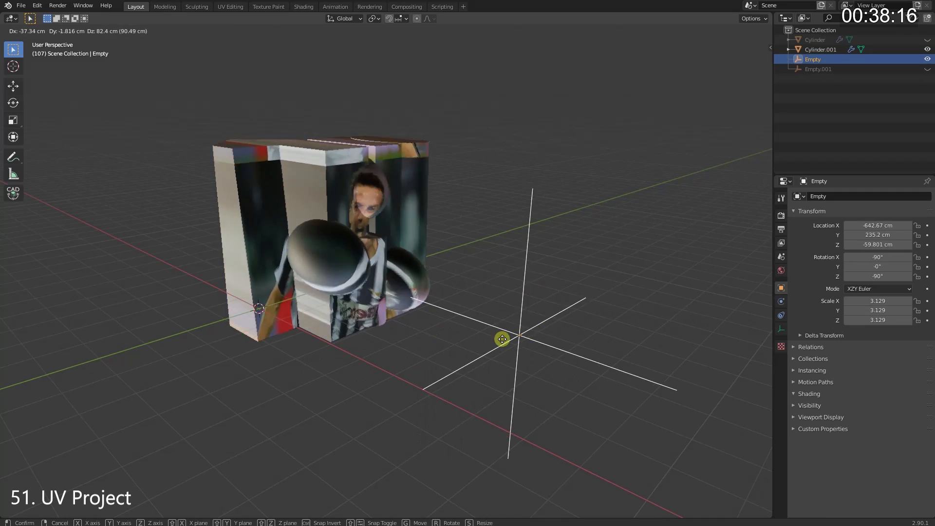
pyautogui.press('y')
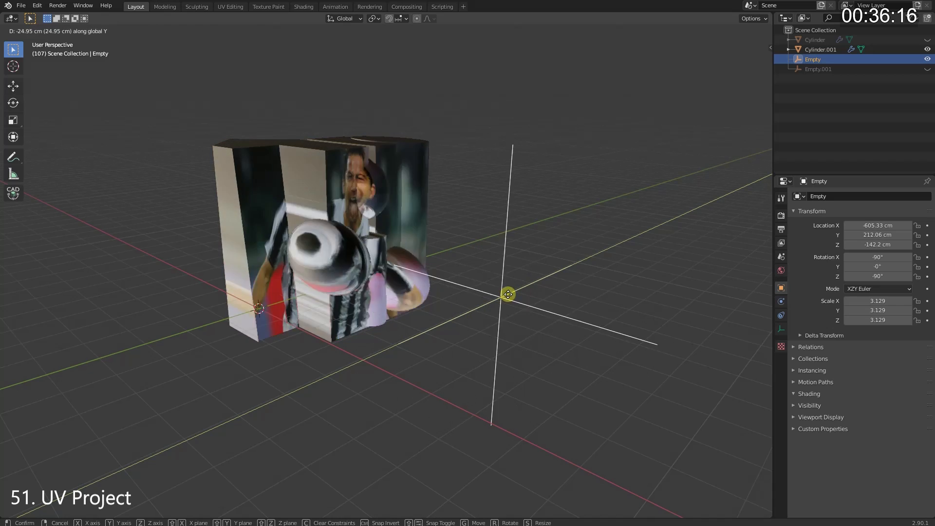
pyautogui.click(507, 290)
# Rotate Cylinder.001 about the global Z axis under the UV projection
pyautogui.click(411, 236)
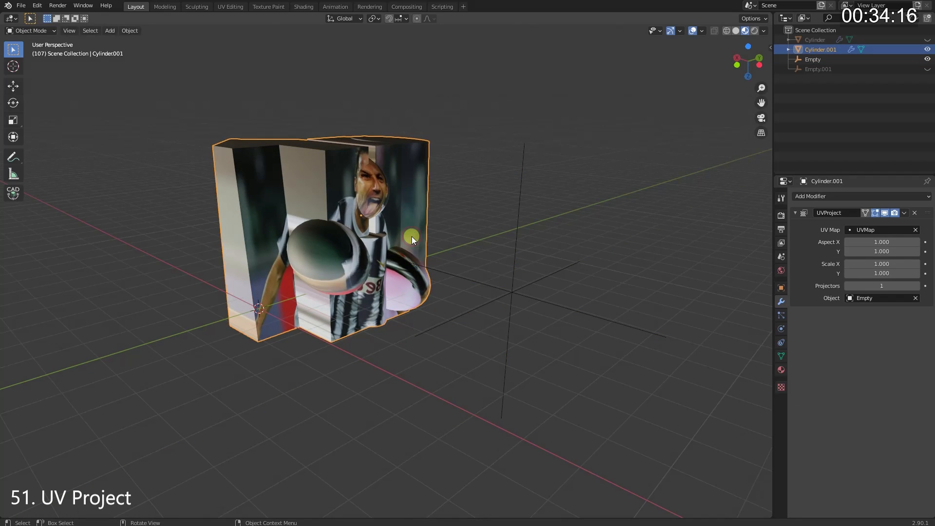
pyautogui.press('r')
pyautogui.press('z')
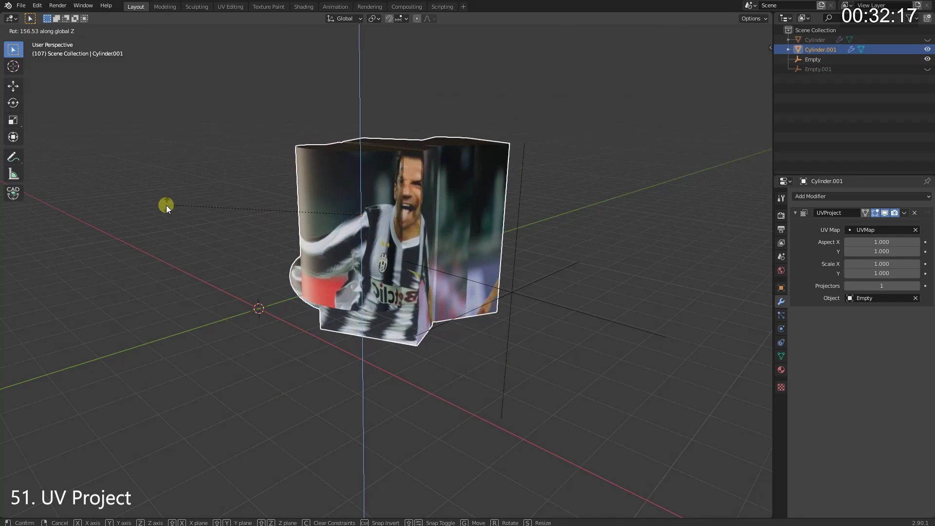
pyautogui.click(332, 130)
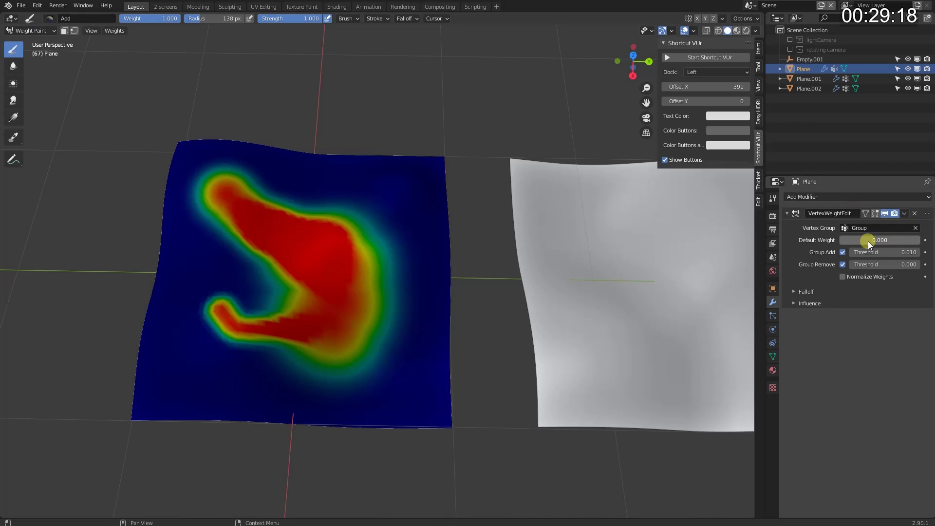
# Adjust the Default Weight of the VertexWeightEdit modifier on the weight-painted Plane
pyautogui.moveTo(868, 241); pyautogui.dragTo(848, 258)
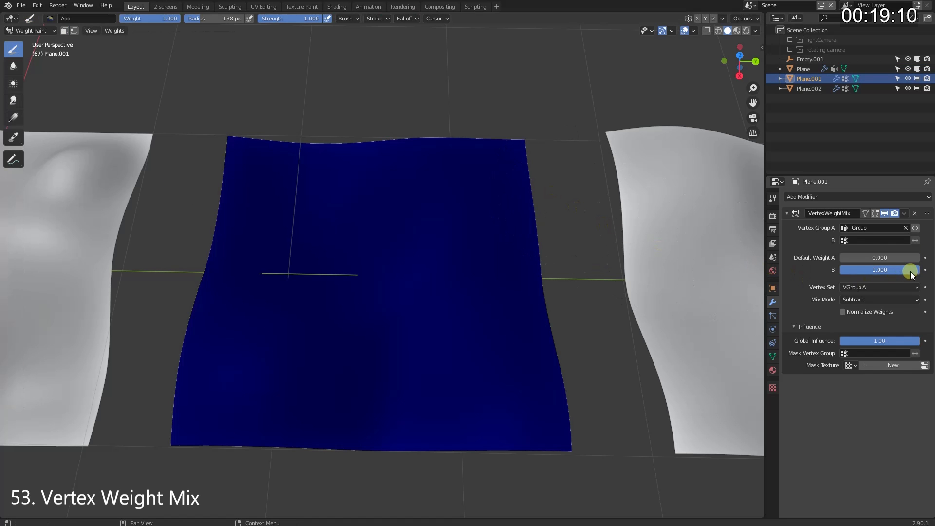
# Set Default Weight B of Plane.001's VertexWeightMix modifier to 0.000 and open the Mix Mode choices
pyautogui.moveTo(911, 274); pyautogui.dragTo(823, 275)
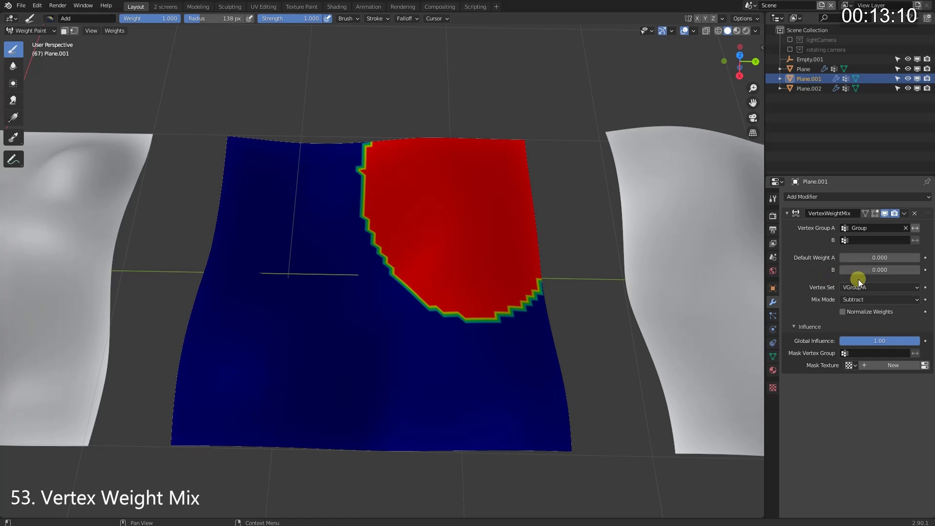
pyautogui.click(869, 300)
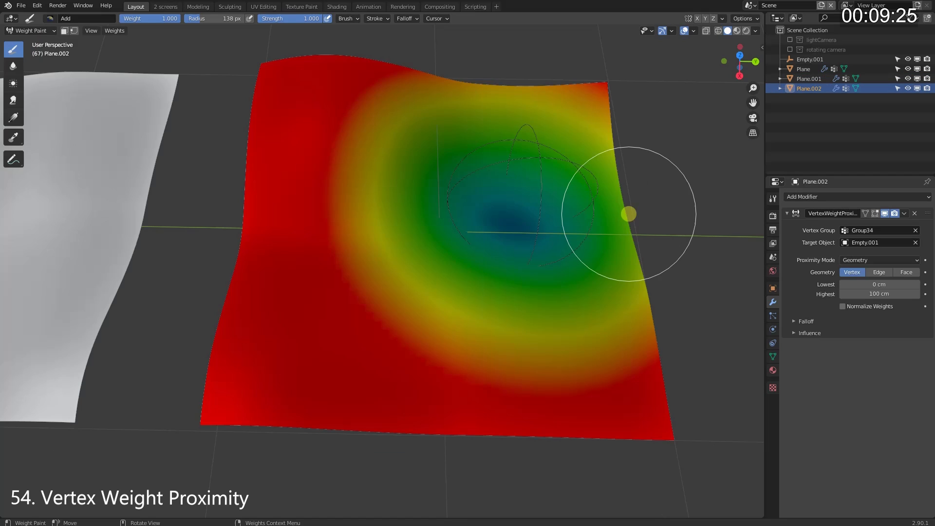
# Switch Plane.002 to Object Mode and move the spherical Empty.001 across the surface towards the plane's opposite side
pyautogui.hotkey('ctrl', 'Tab')
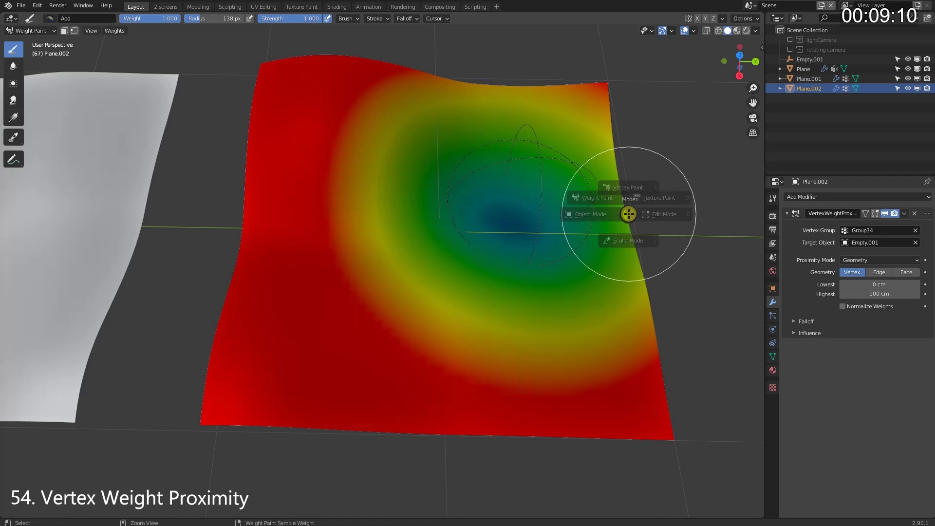
pyautogui.click(456, 218)
pyautogui.click(538, 159)
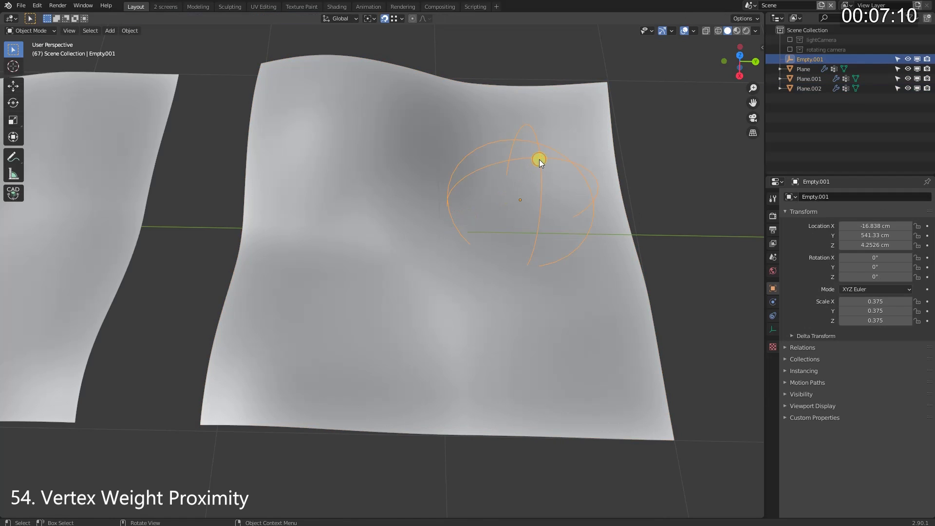
pyautogui.press('g')
pyautogui.click(378, 216)
# Return Plane.002 to Weight Paint mode and adjust the Lowest distance of its Vertex Weight Proximity modifier
pyautogui.click(328, 217)
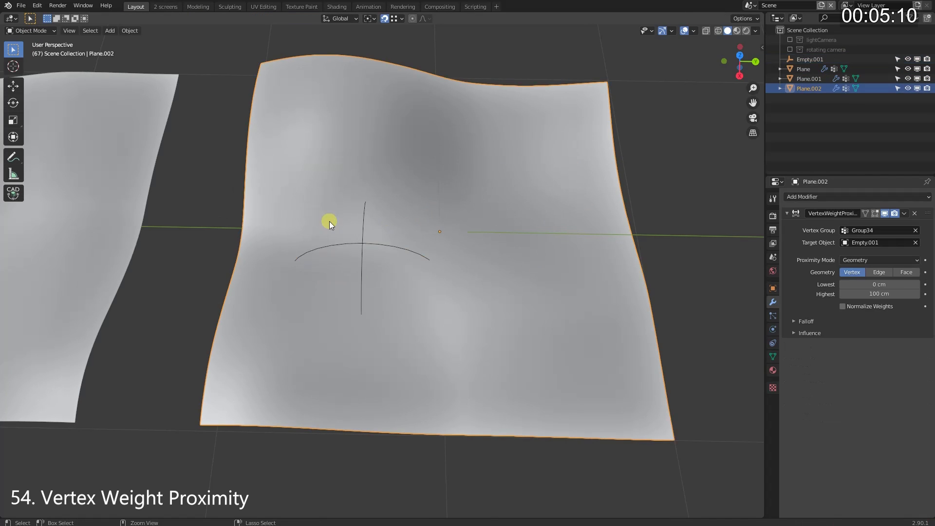
pyautogui.hotkey('ctrl', 'Tab')
pyautogui.click(268, 185)
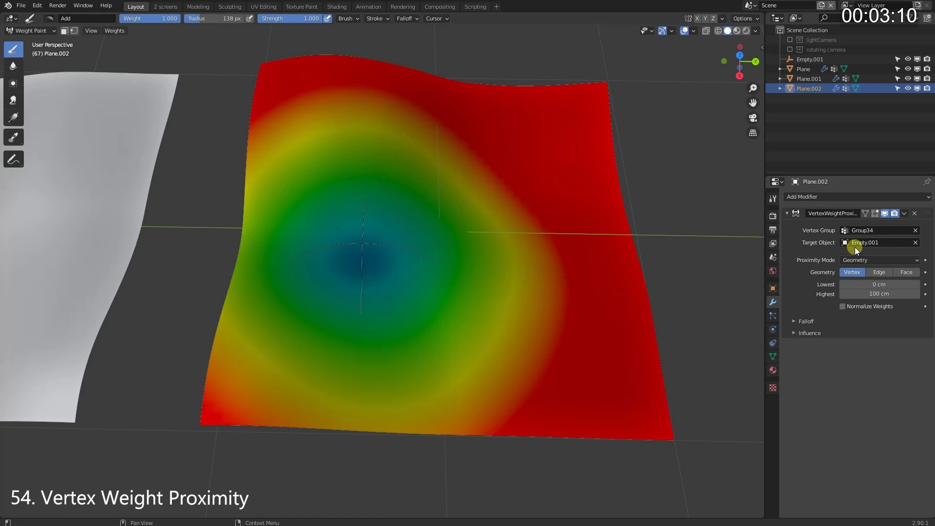
pyautogui.moveTo(876, 284)
pyautogui.mouseDown()
pyautogui.moveTo(910, 282)
pyautogui.moveTo(875, 284)
pyautogui.moveTo(887, 292)
pyautogui.mouseUp()
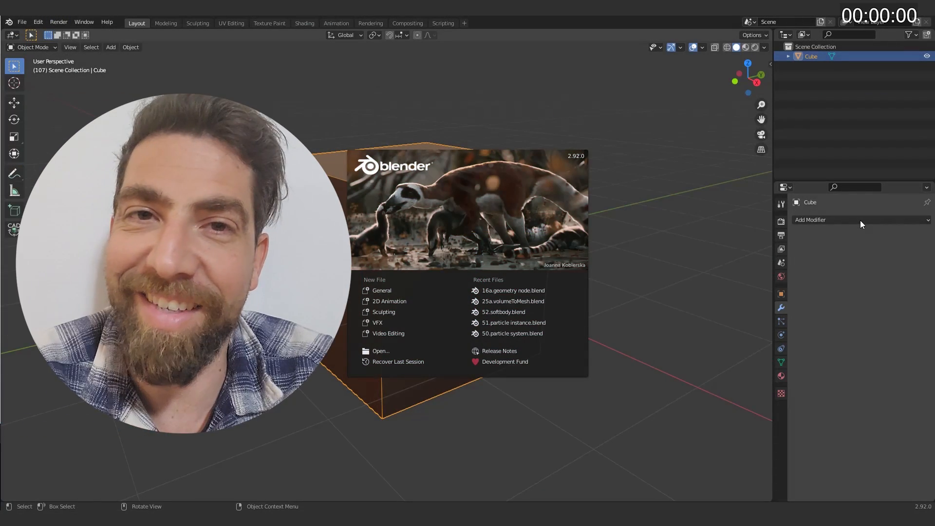
# Open the list of available modifiers for the default cube
pyautogui.click(860, 220)
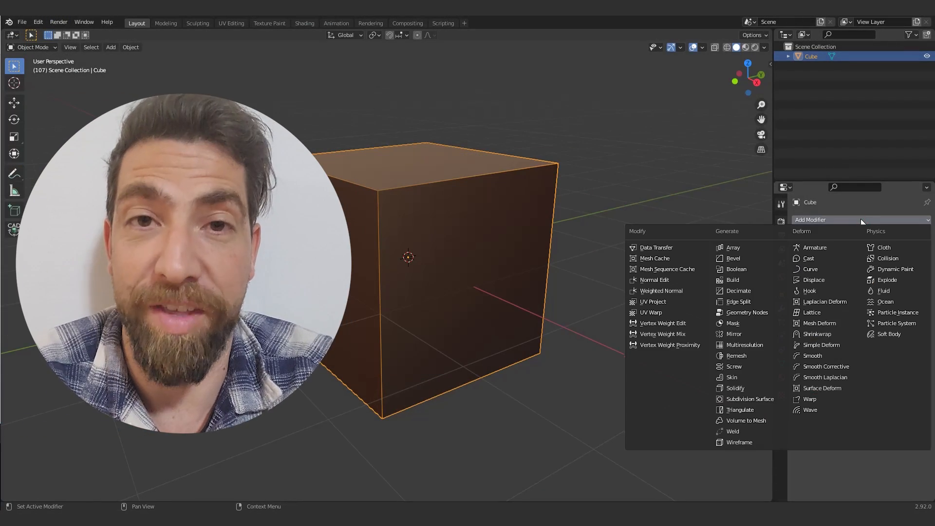